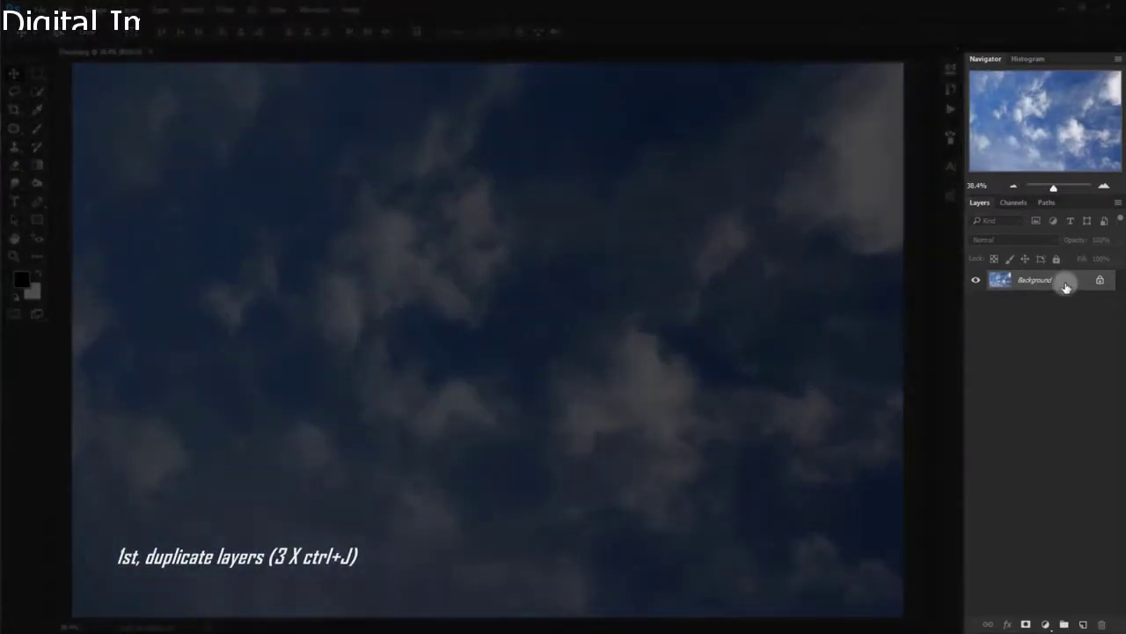
Duplicate the sky layer three times and name the copies Cloud 1, Cloud 2 and Cloud 3
key("ctrl+j")
key("ctrl+j")
key("ctrl+j")
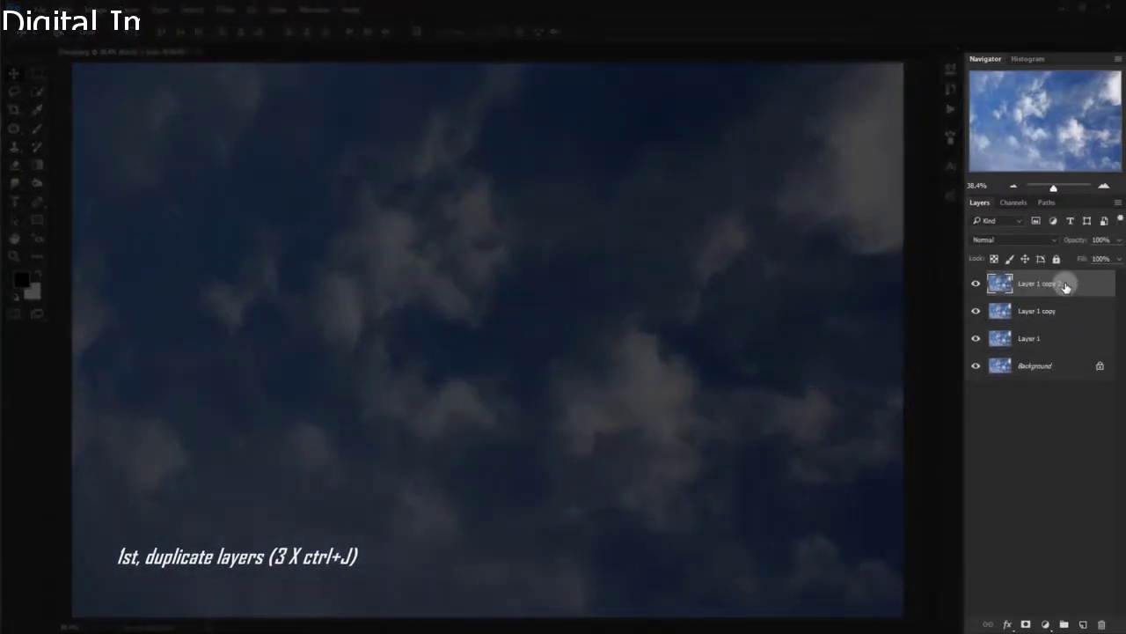
double_click(1027, 342)
type("ou")
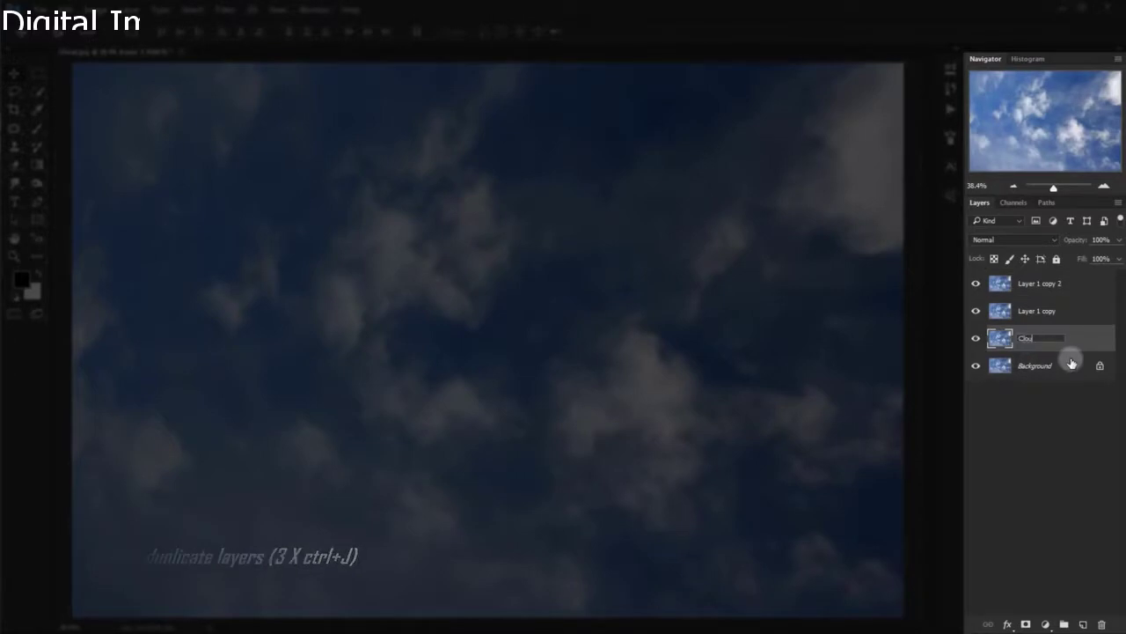
type("d 1")
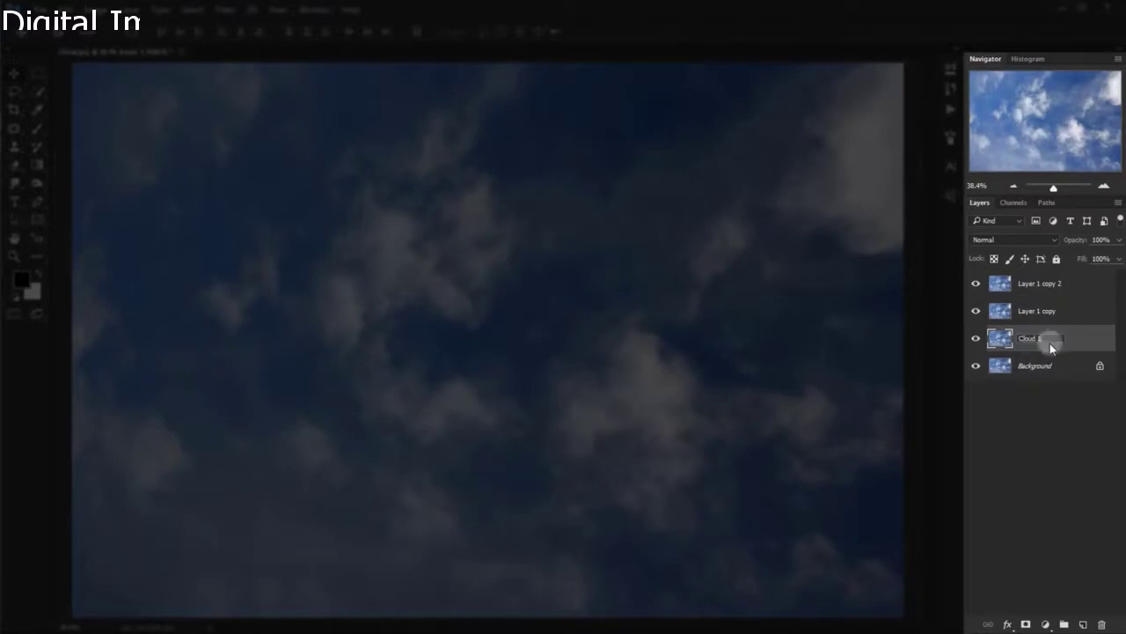
double_click(1042, 311)
type("Cloud 1")
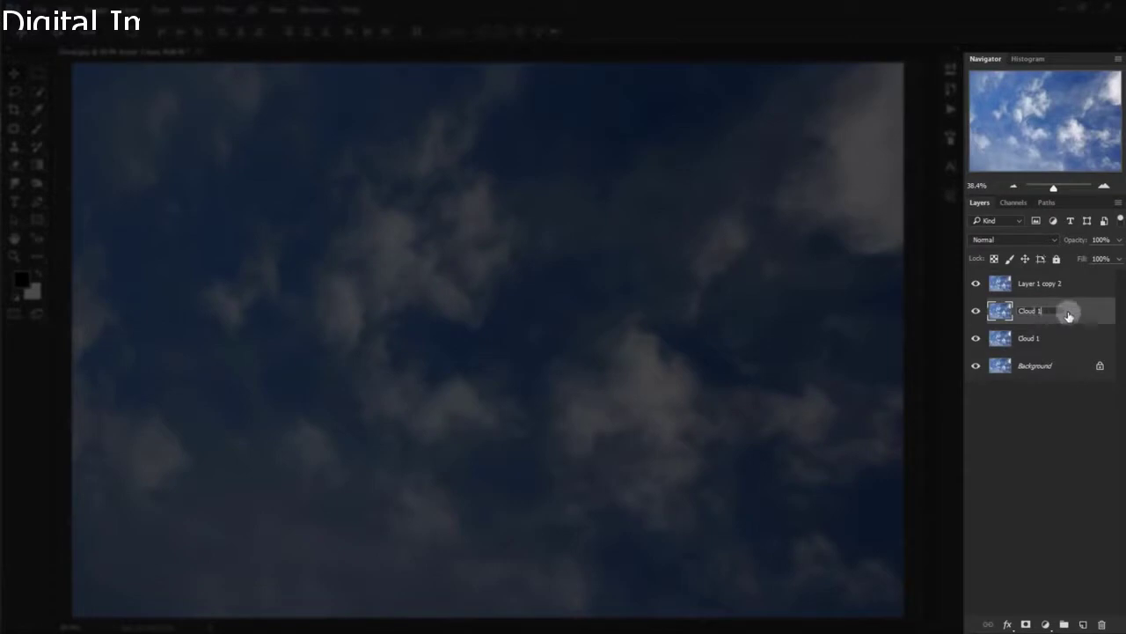
left_click(1049, 284)
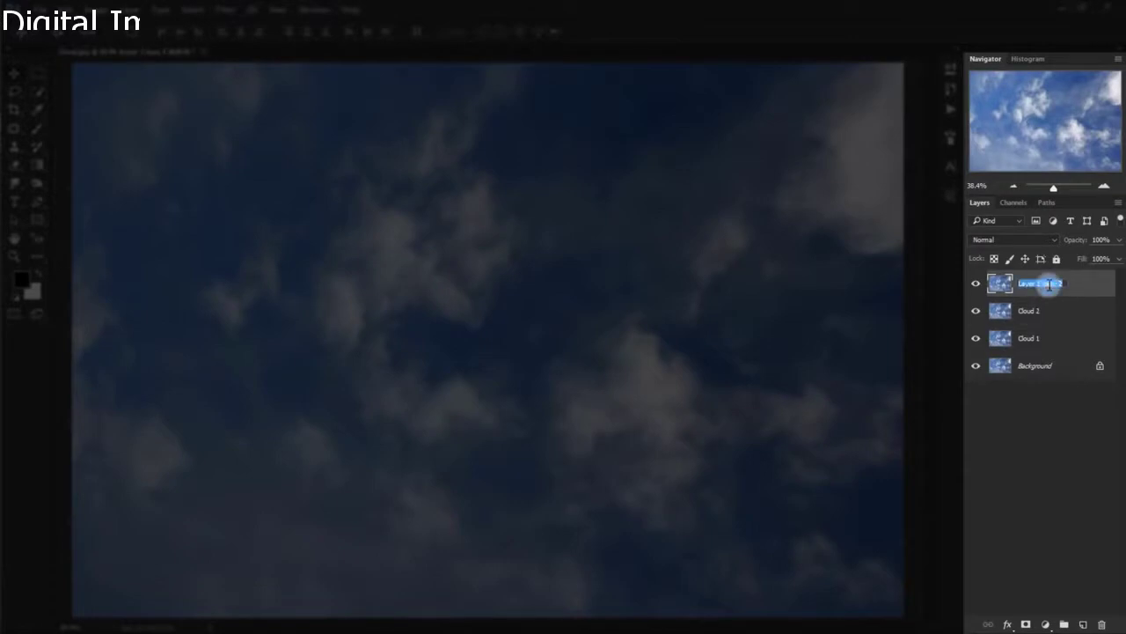
type("Cloud 13")
key("Return")
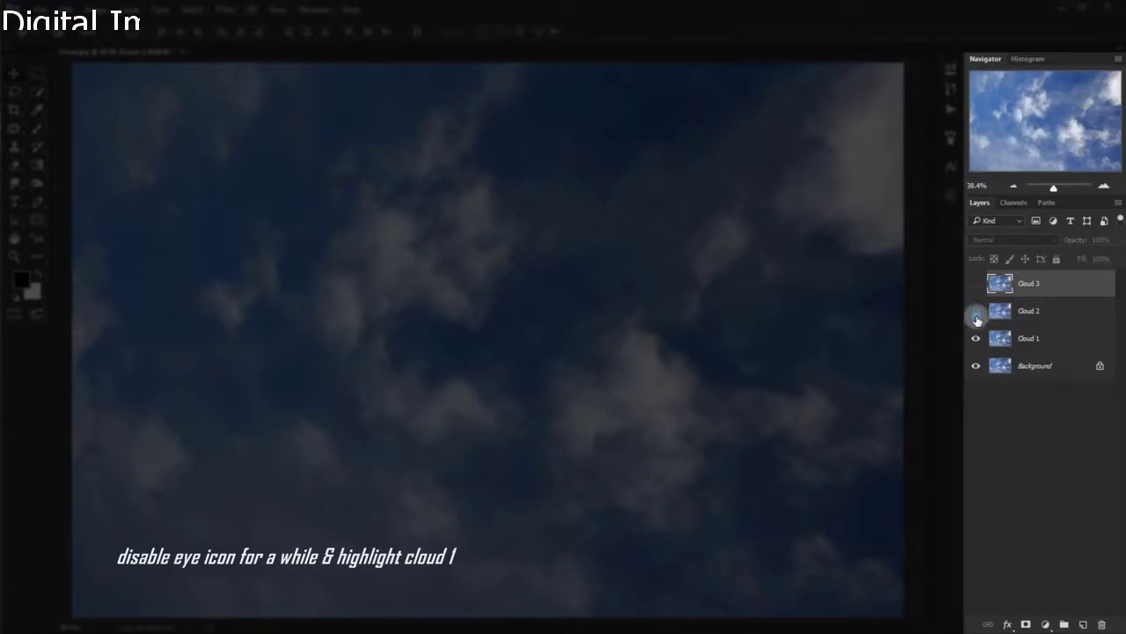
Rotate the Cloud 1 layer by 180°
left_click(1056, 350)
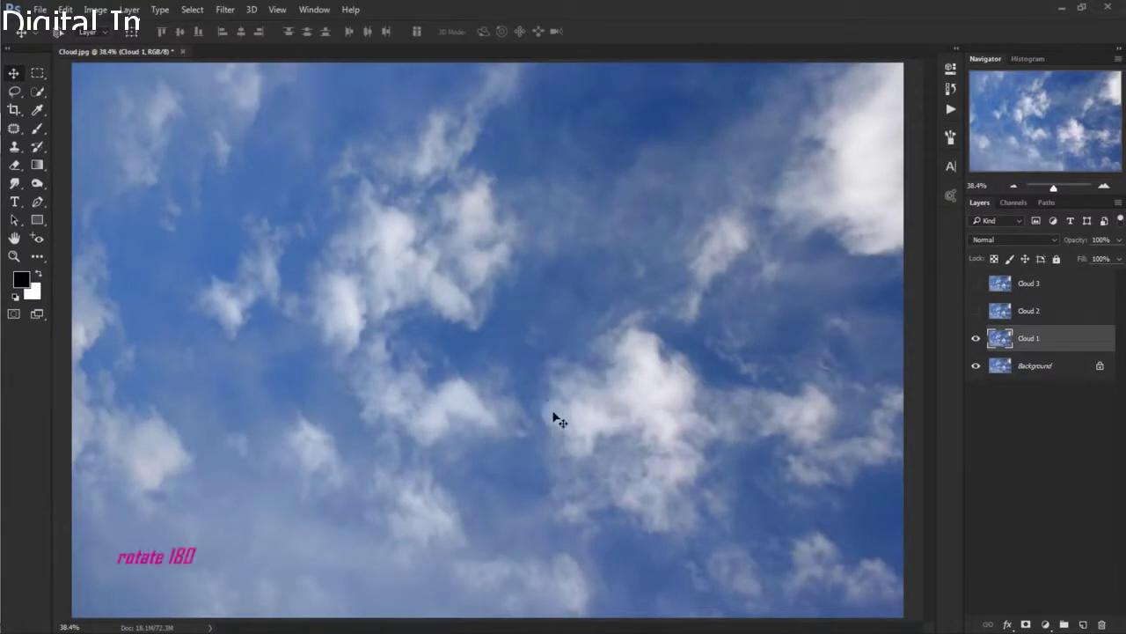
left_click(65, 10)
mouse_move(86, 297)
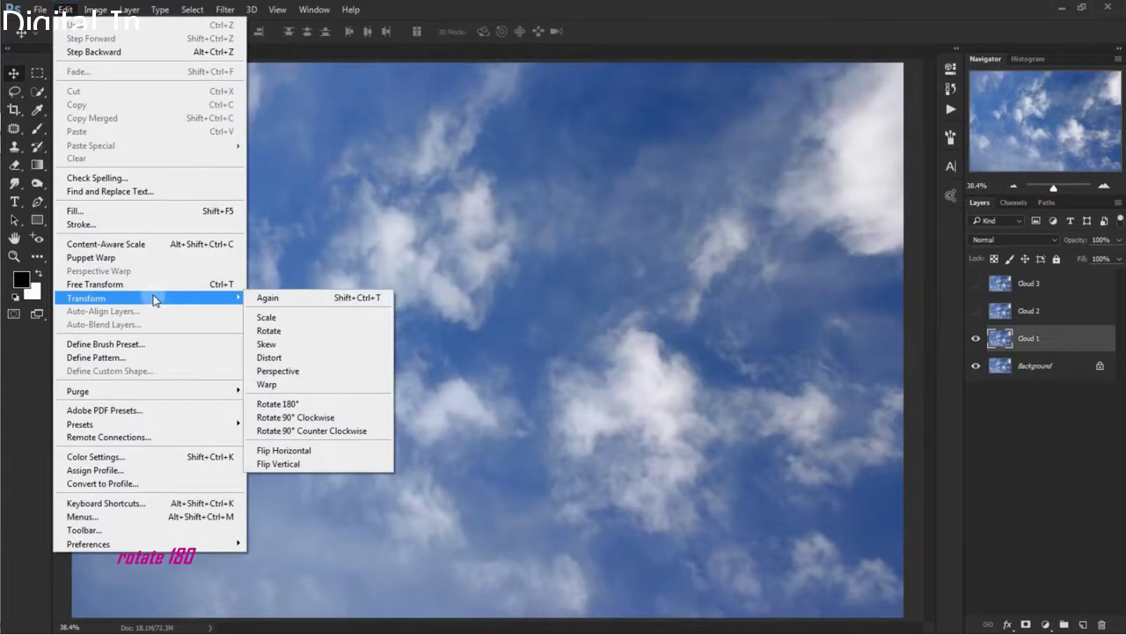
left_click(333, 403)
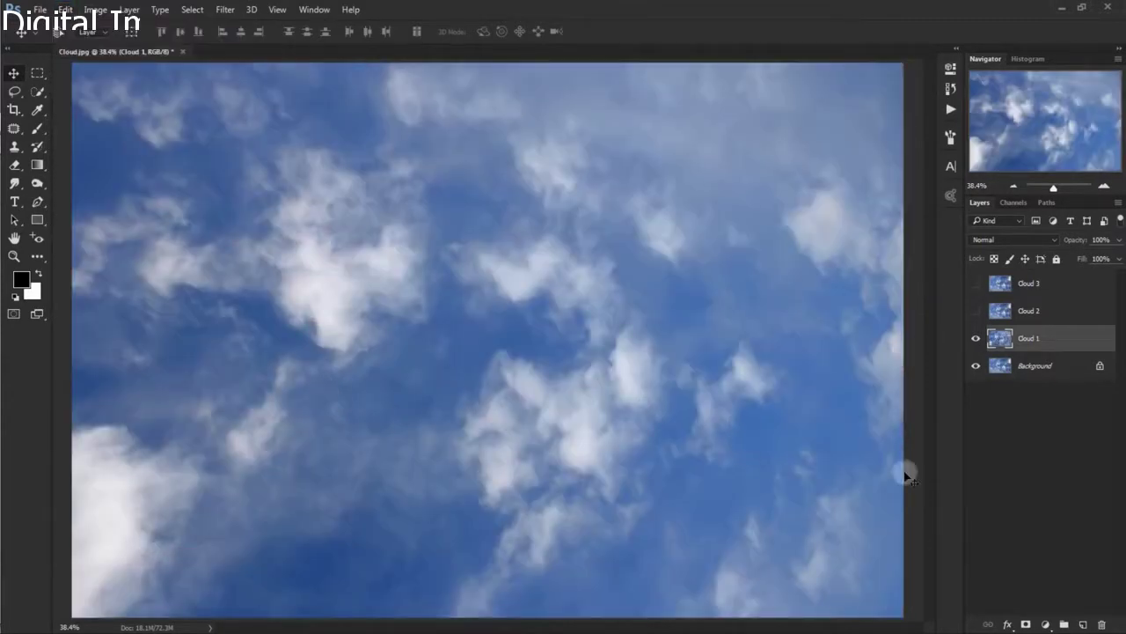
Set Cloud 1's blend mode to Lighten and toggle it to compare
left_click(990, 239)
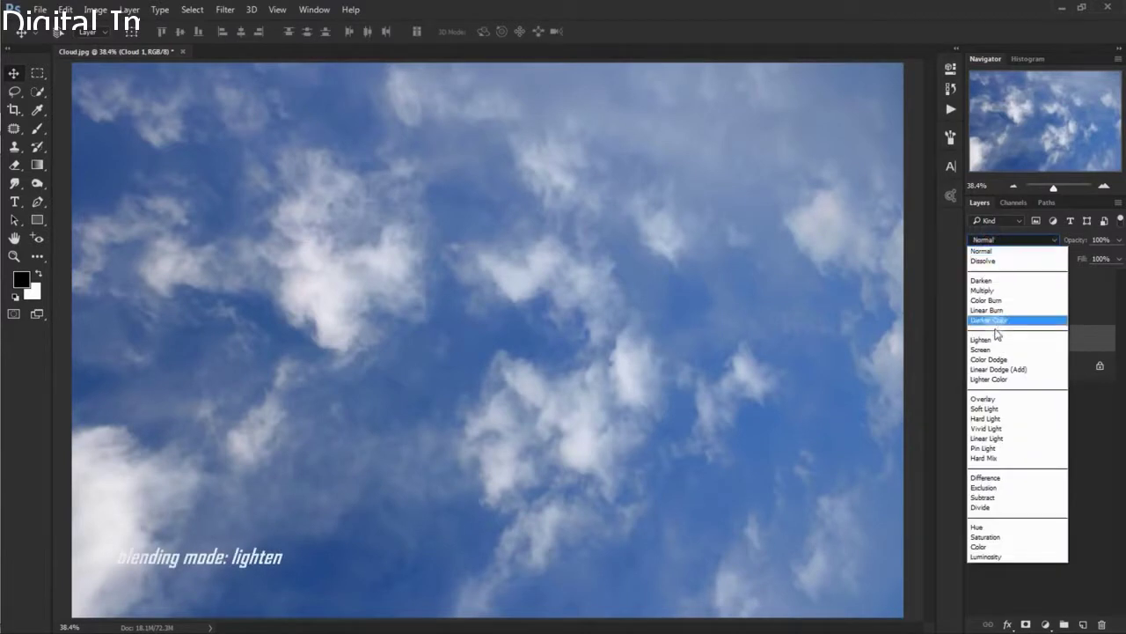
left_click(998, 342)
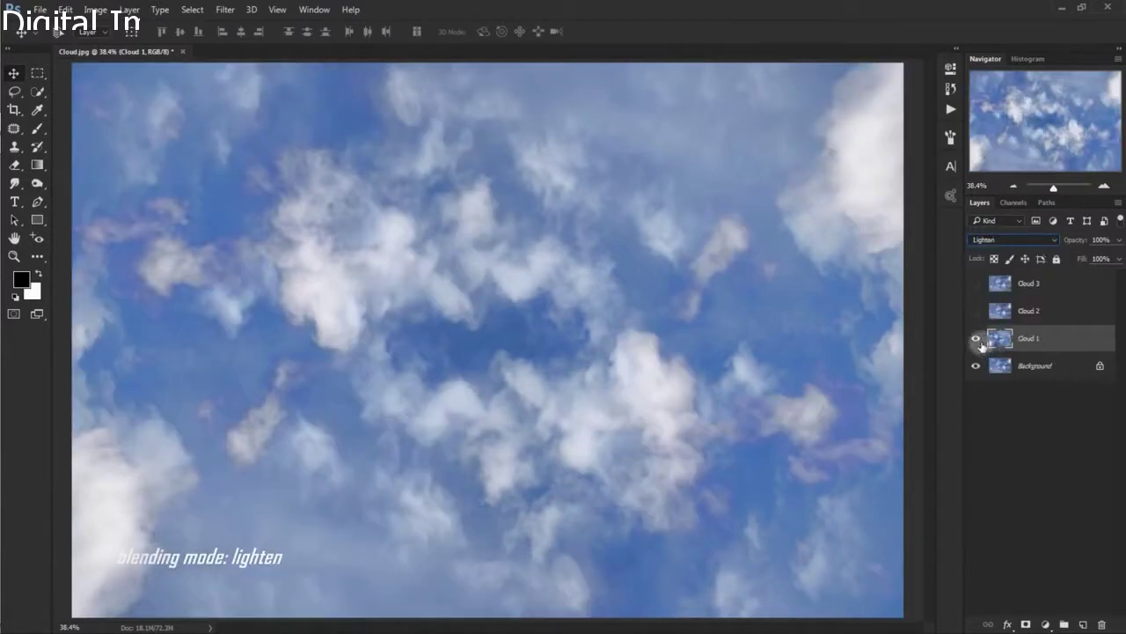
left_click(978, 342)
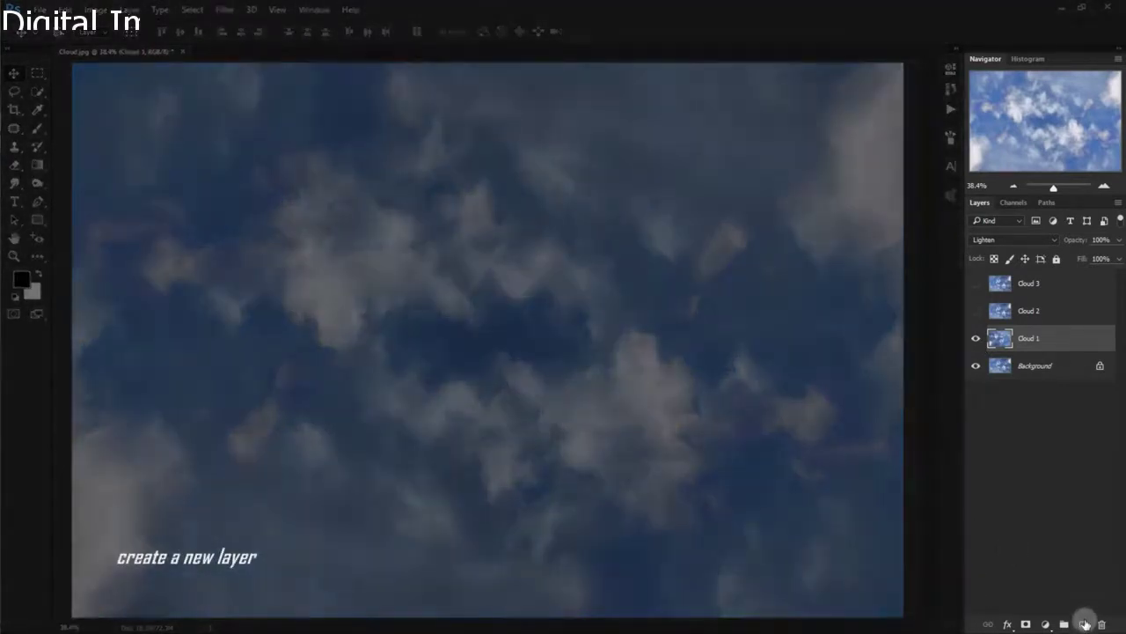
Add a new Layer 1 above Cloud 1 and fill it with white
left_click(1085, 623)
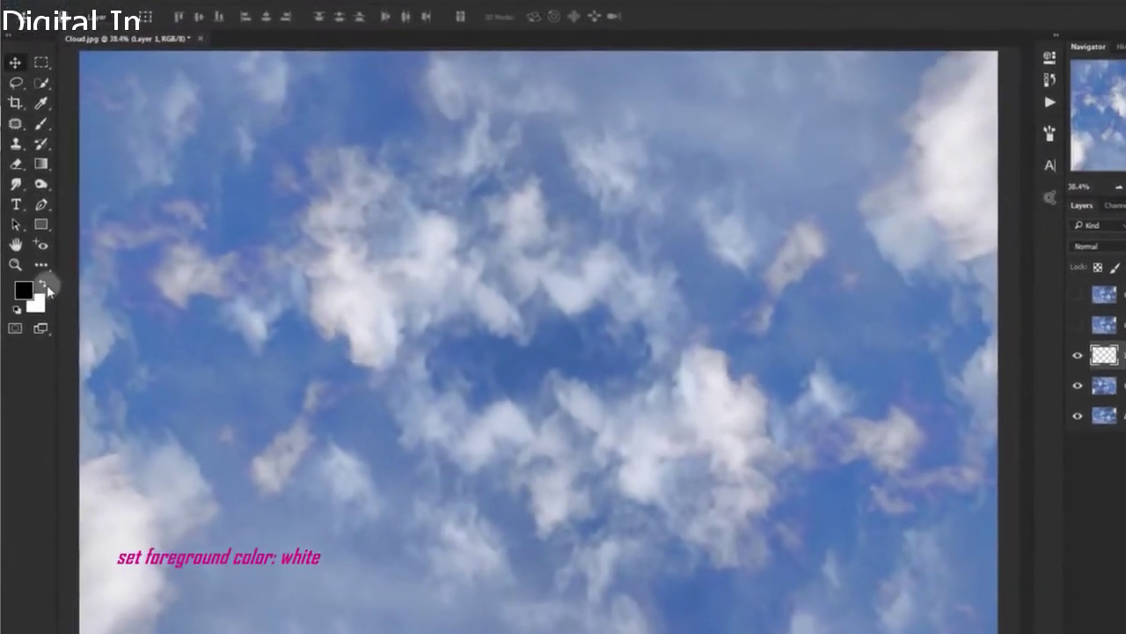
left_click(45, 283)
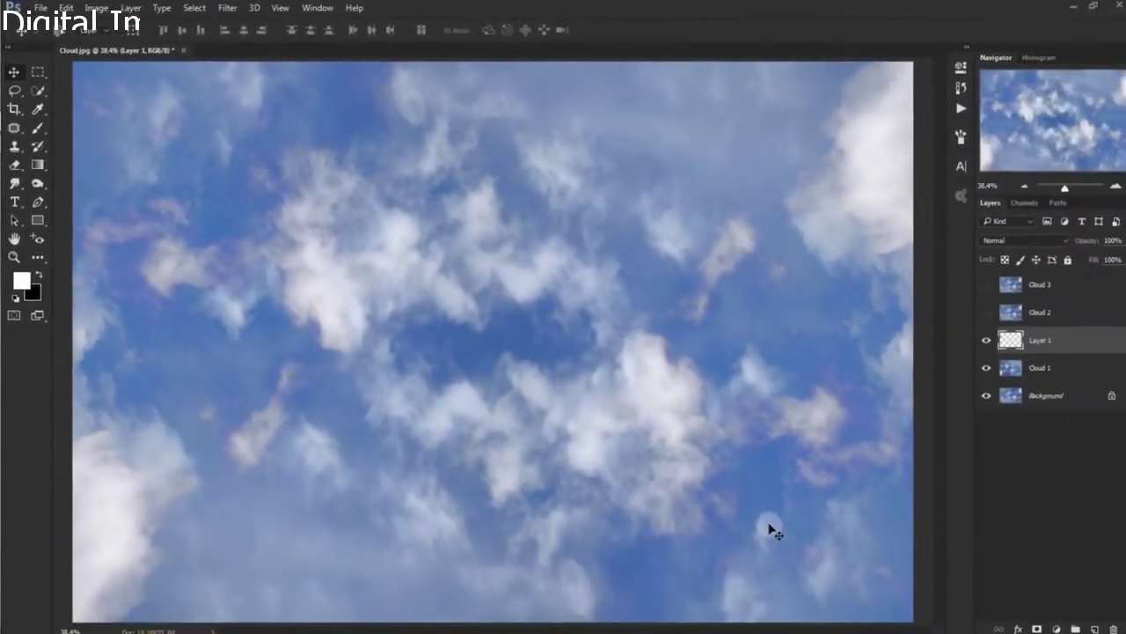
key("alt+BackSpace")
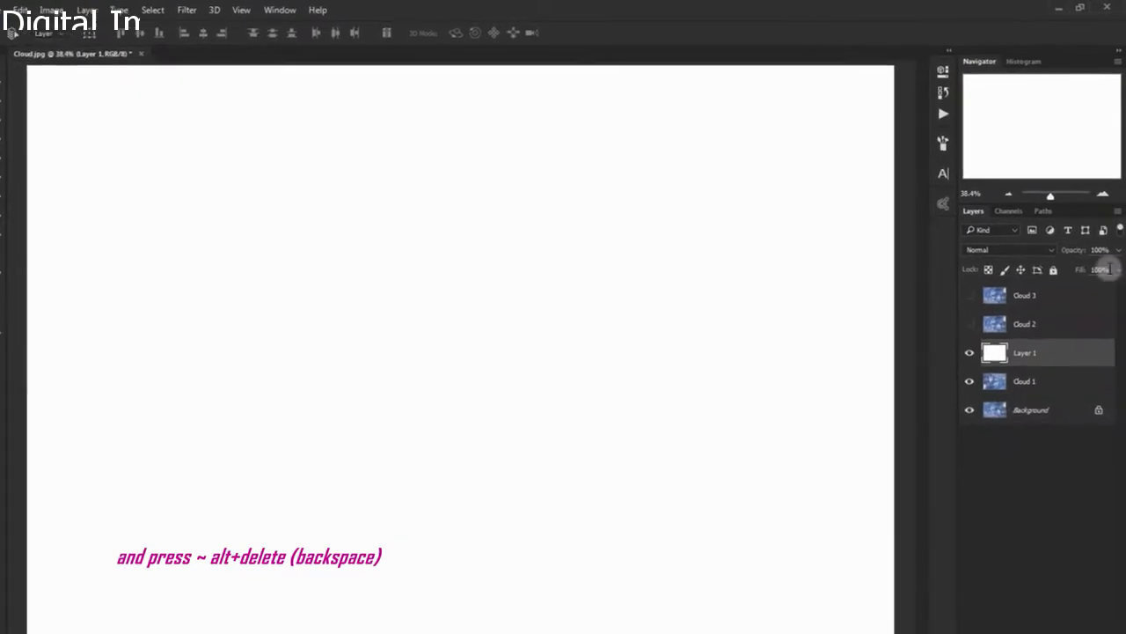
Lower Layer 1's opacity to 15% and toggle it to compare
left_click(1119, 240)
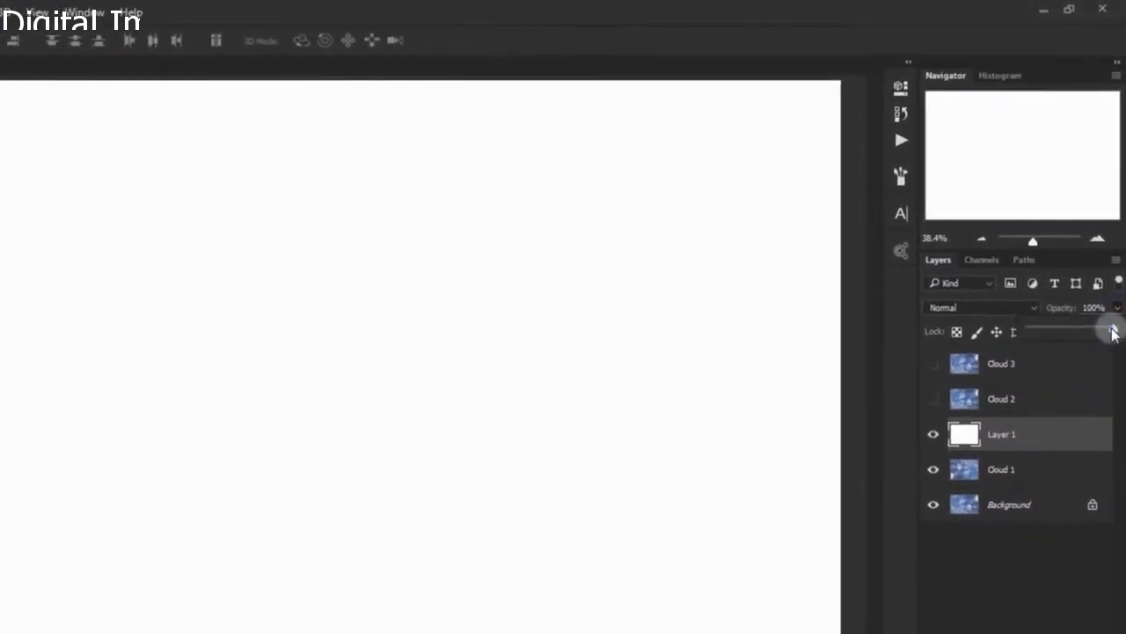
left_click_drag(1116, 331, 1046, 331)
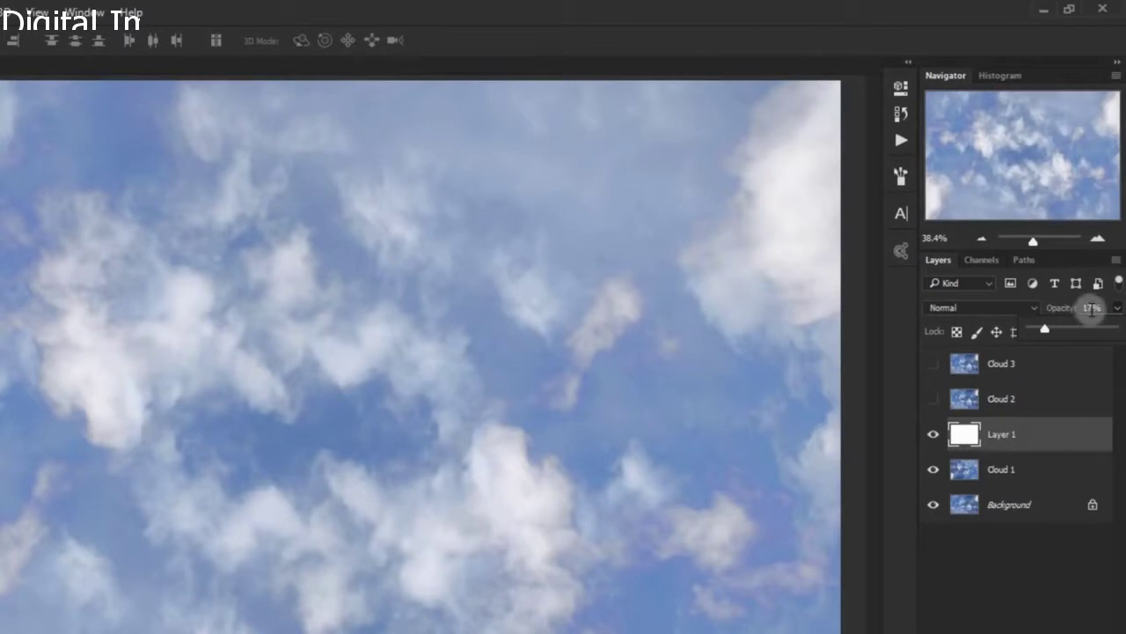
left_click(1091, 308)
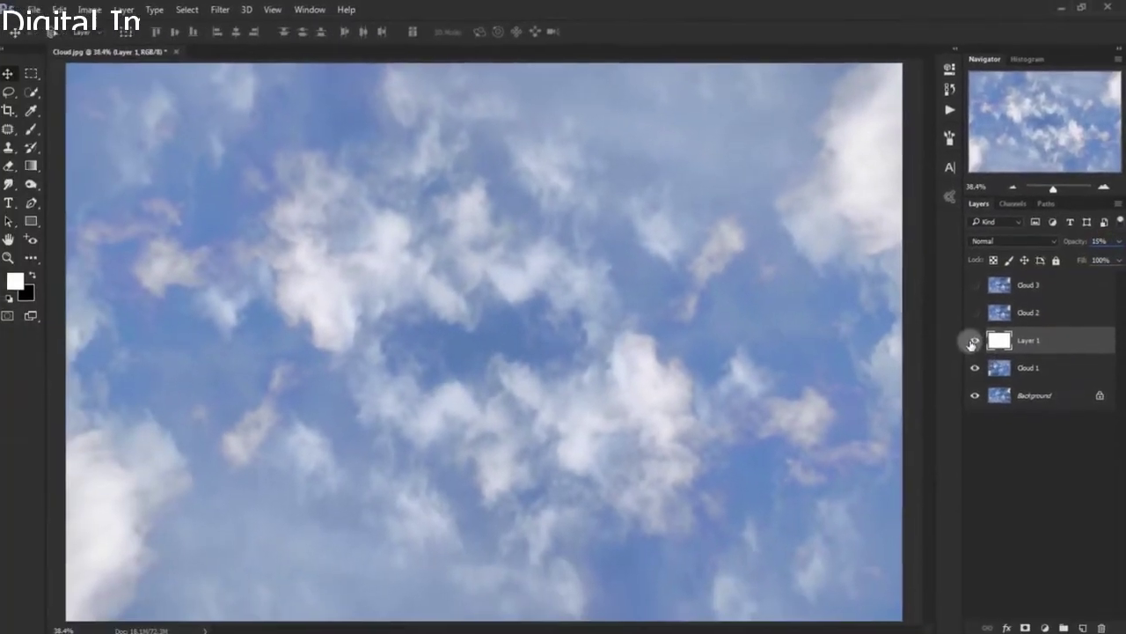
left_click(973, 342)
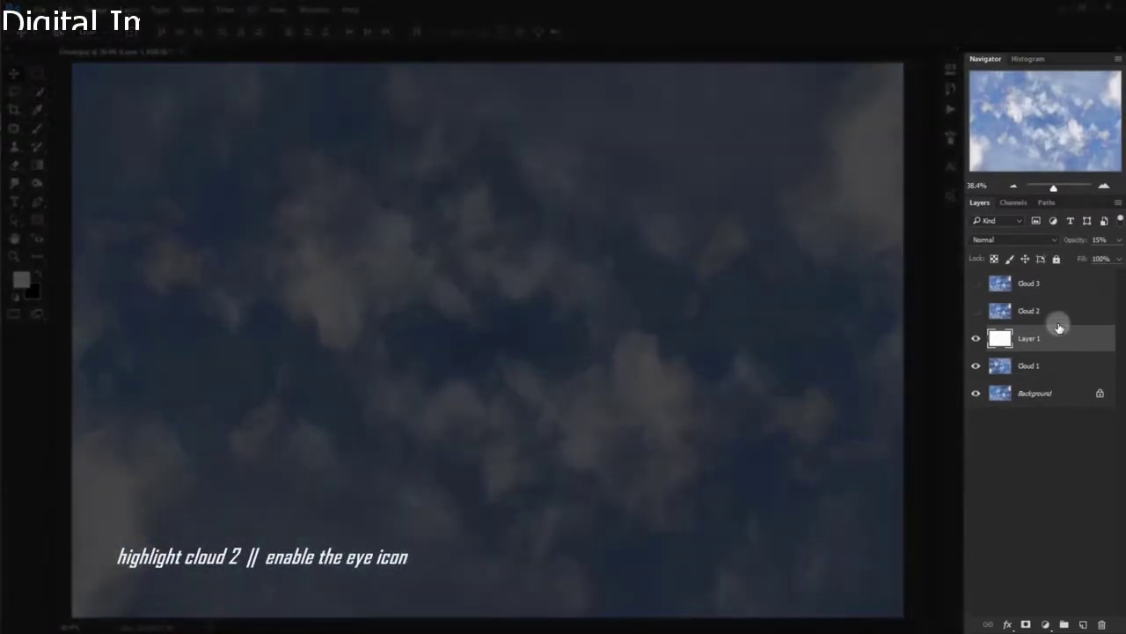
Show Cloud 2 and apply a 309.2-pixel Gaussian Blur to it
left_click(1061, 318)
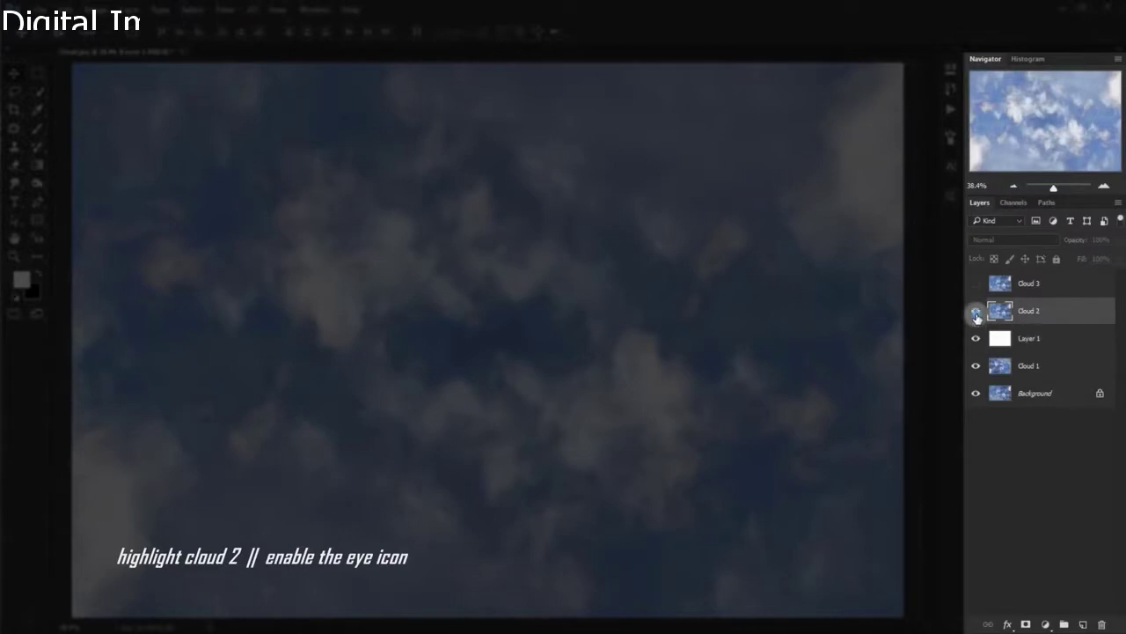
left_click(975, 313)
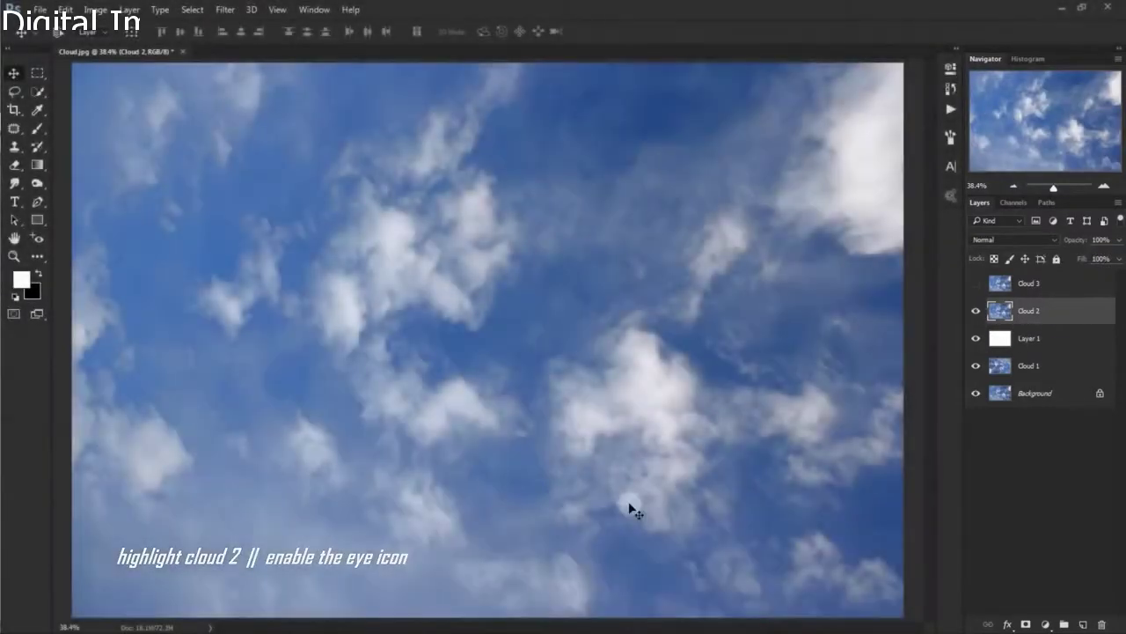
left_click(225, 11)
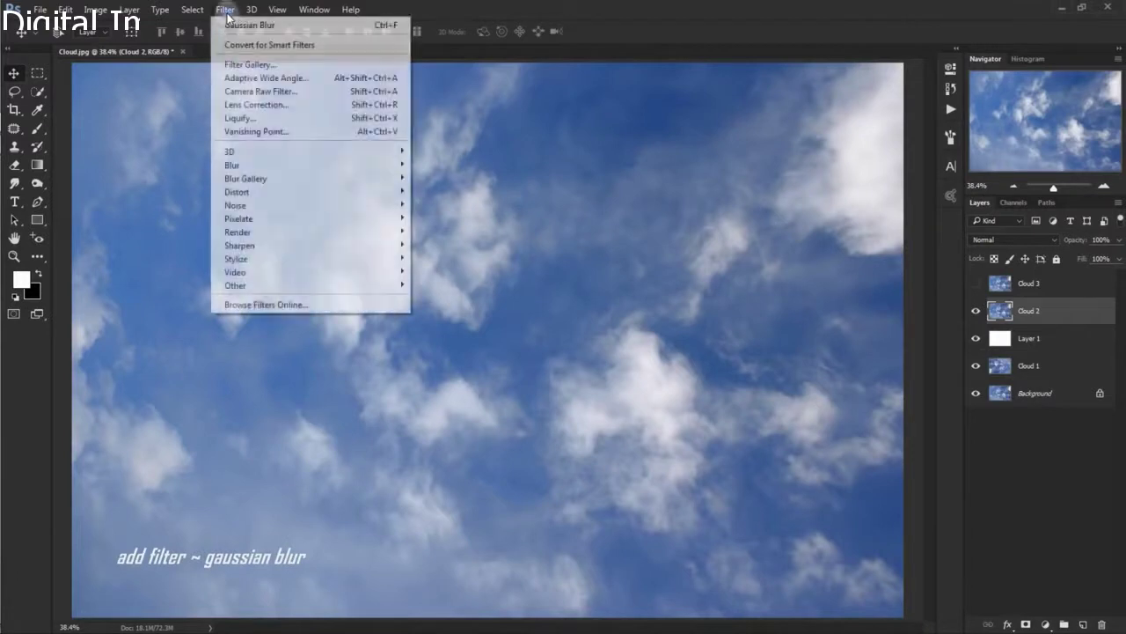
mouse_move(264, 165)
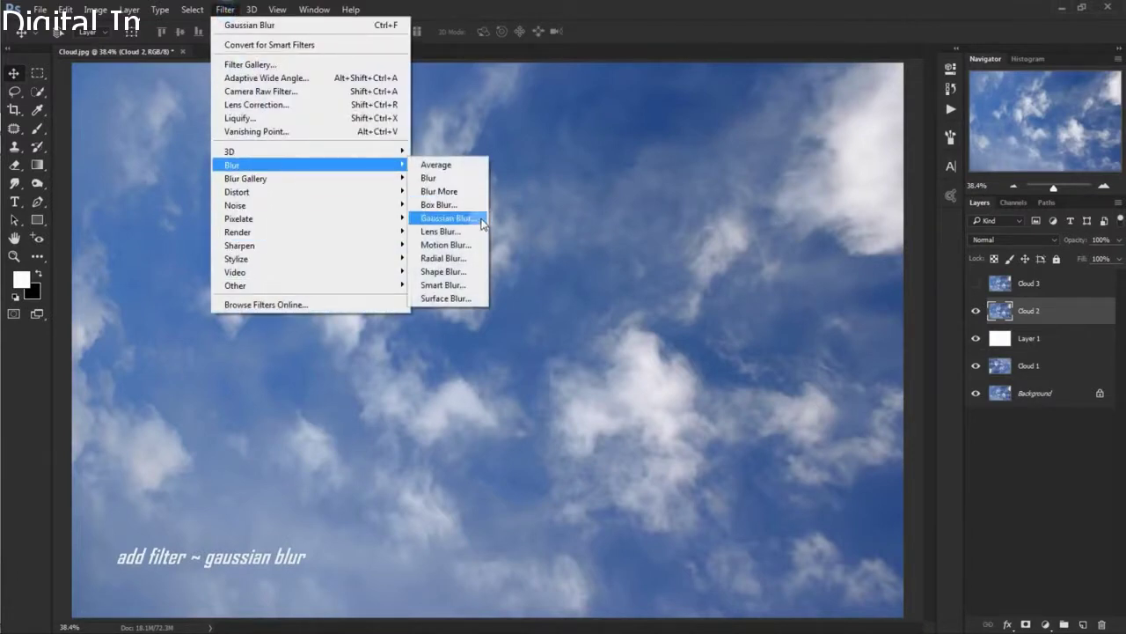
left_click(448, 218)
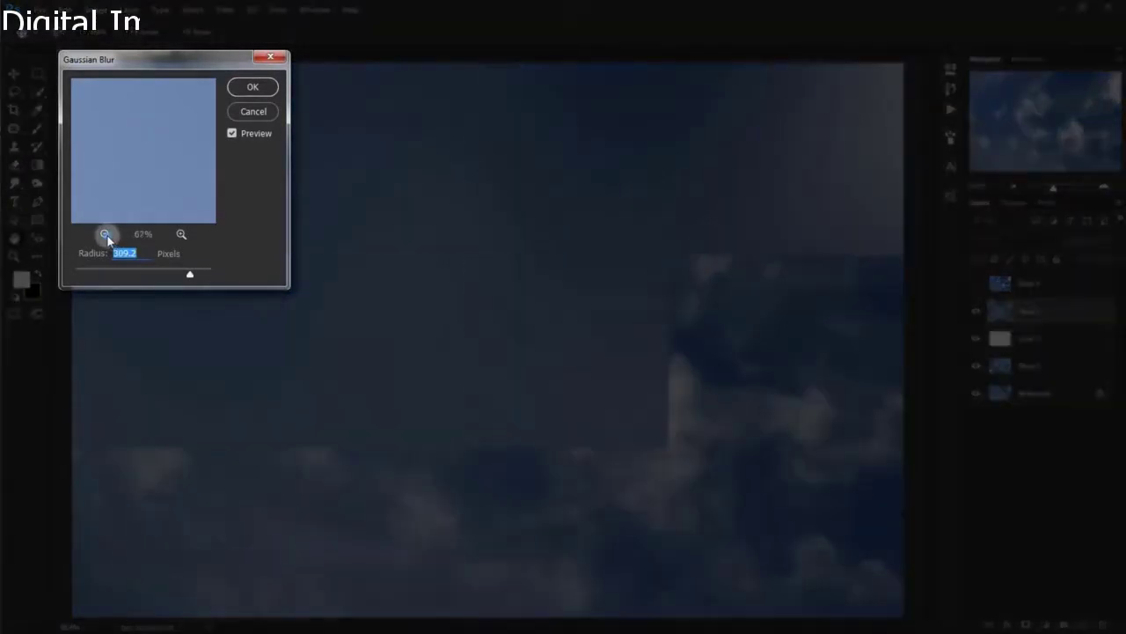
left_click(105, 235)
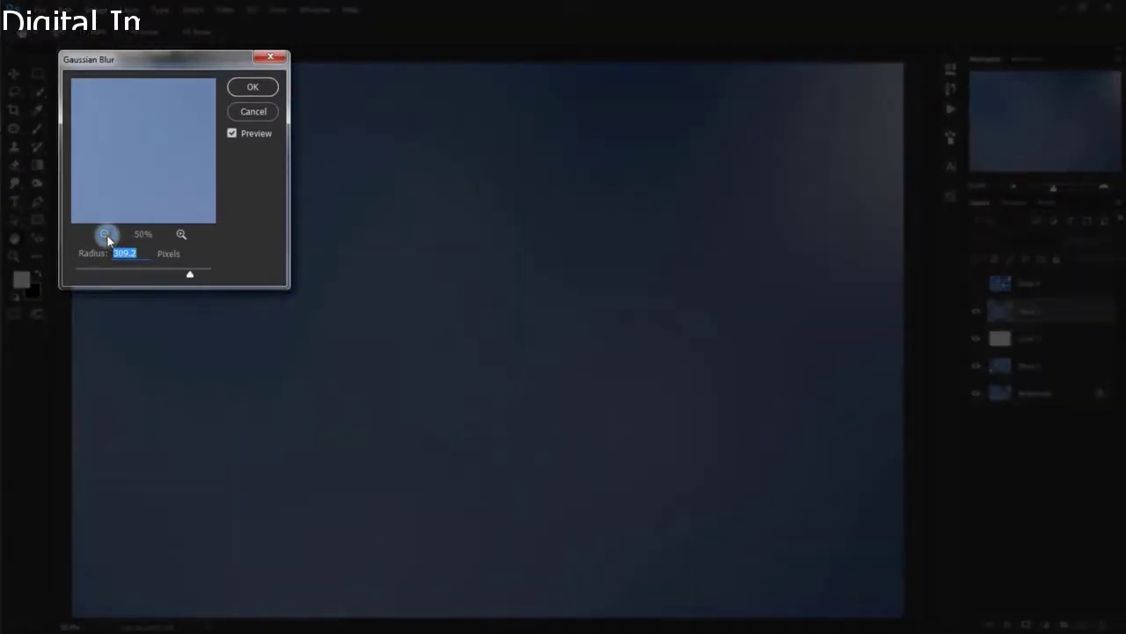
left_click(105, 235)
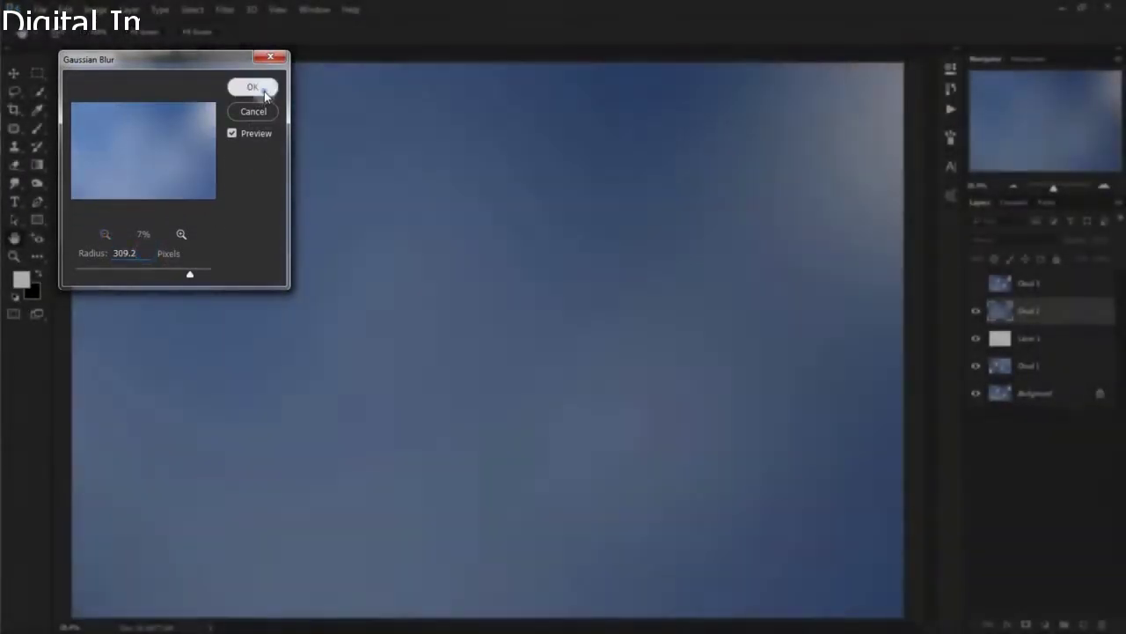
left_click(263, 90)
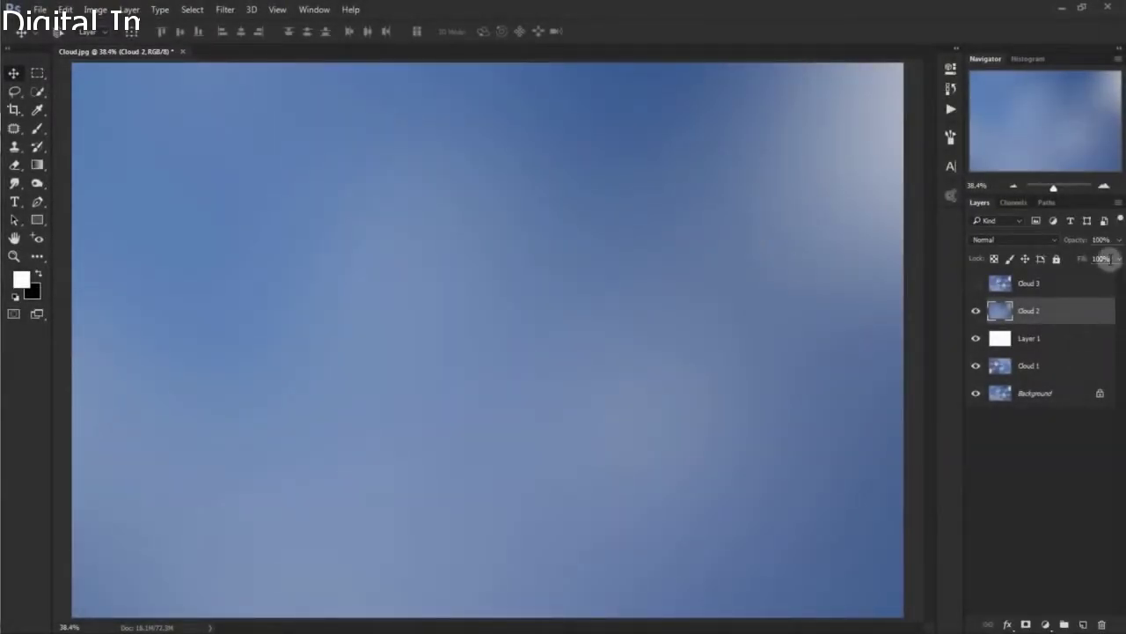
Set Cloud 2's opacity to 50% and toggle it to compare
left_click_drag(1119, 246, 1074, 261)
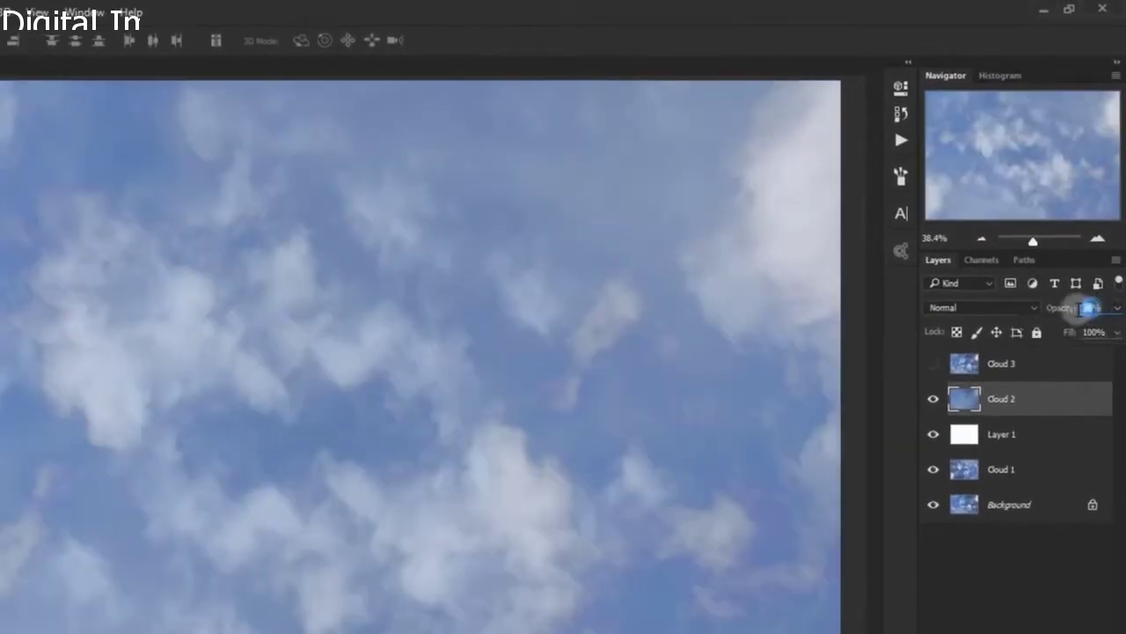
type("50")
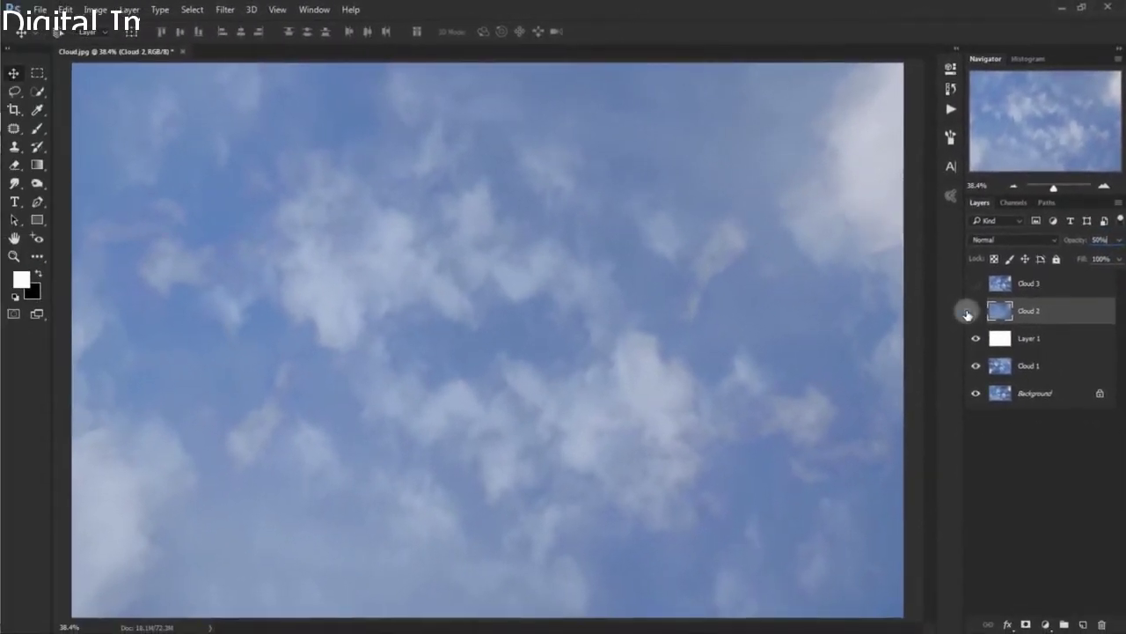
left_click(968, 314)
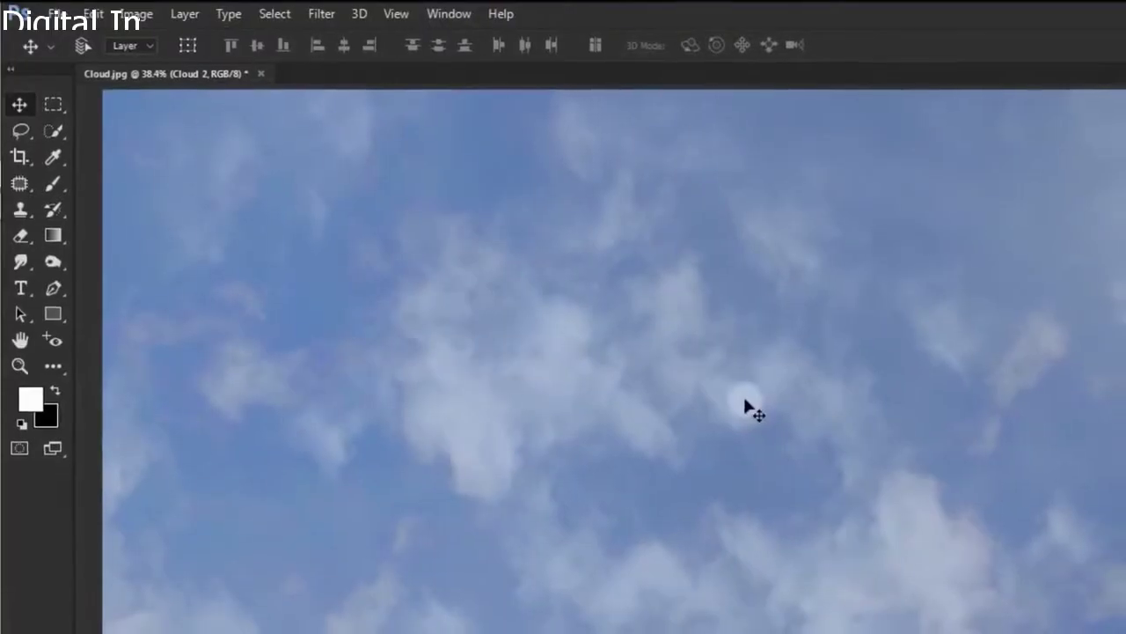
Save the composite as Cloud_Face_Effects.psd in Photoshop format
left_click(40, 10)
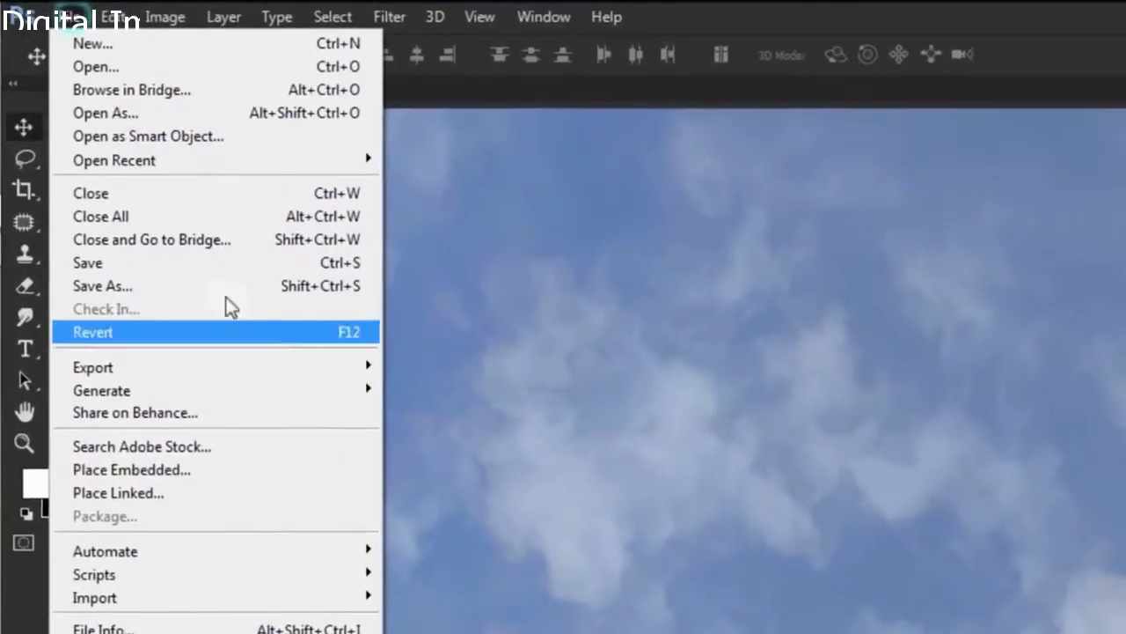
left_click(212, 252)
left_click(531, 312)
type("_")
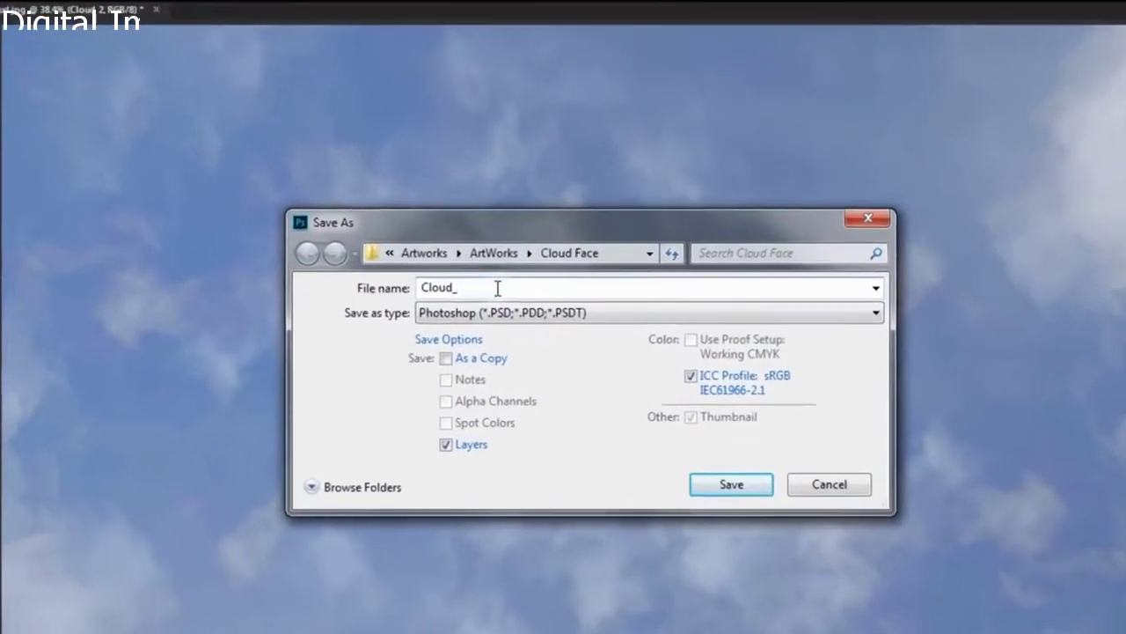
type("Face_Effects")
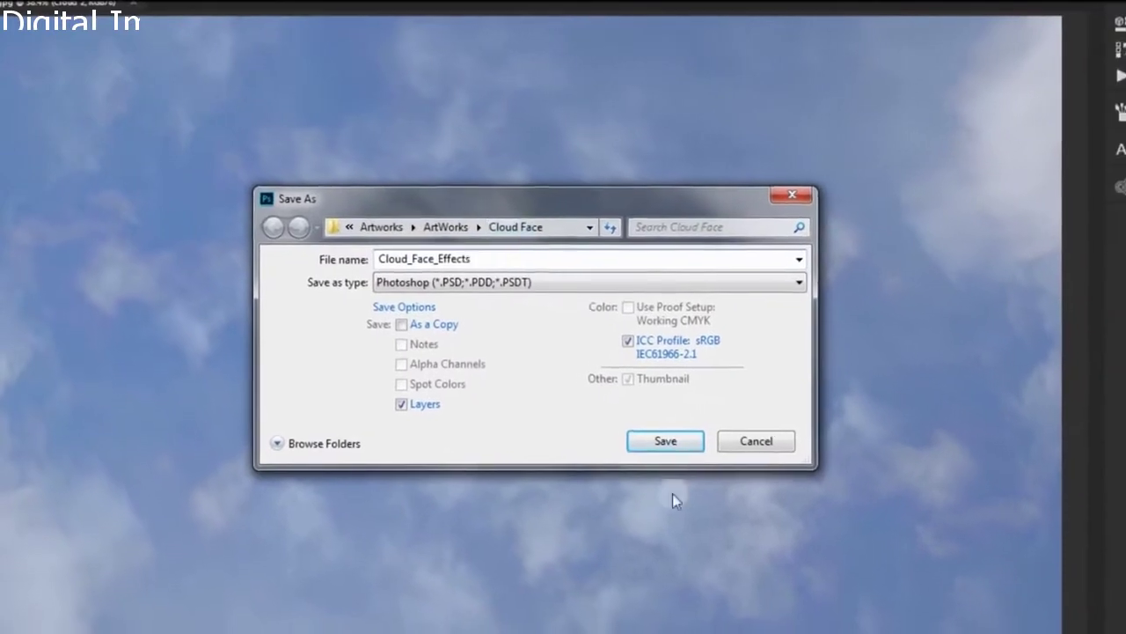
left_click(681, 451)
left_click(695, 310)
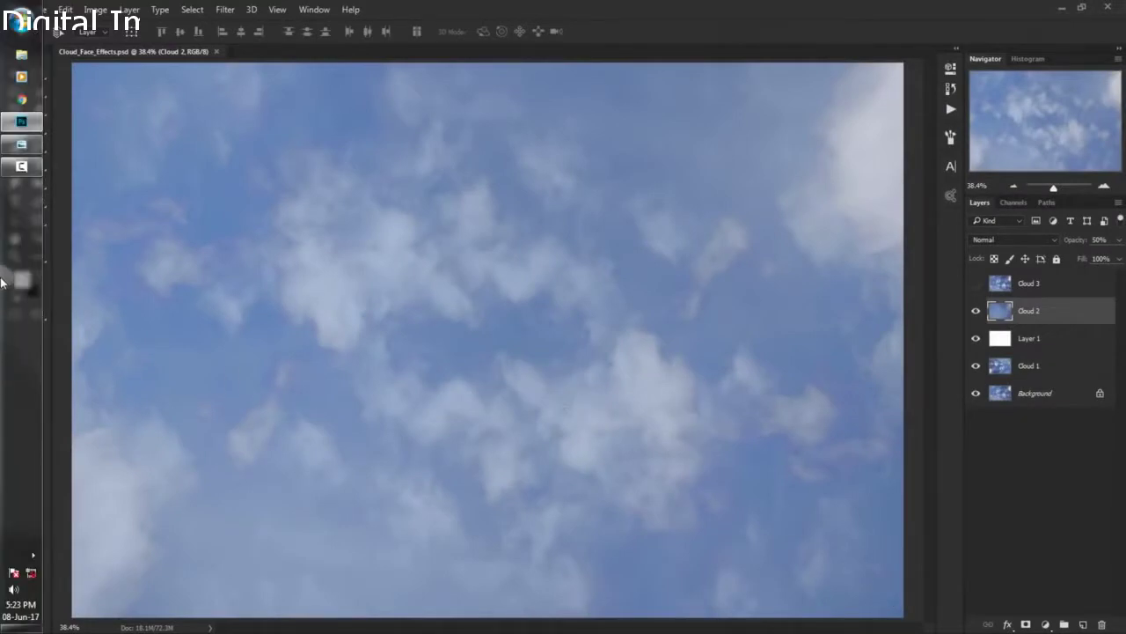
Open Vintage_Airplane.jpg from Photo Viewer in Adobe Photoshop
left_click(22, 149)
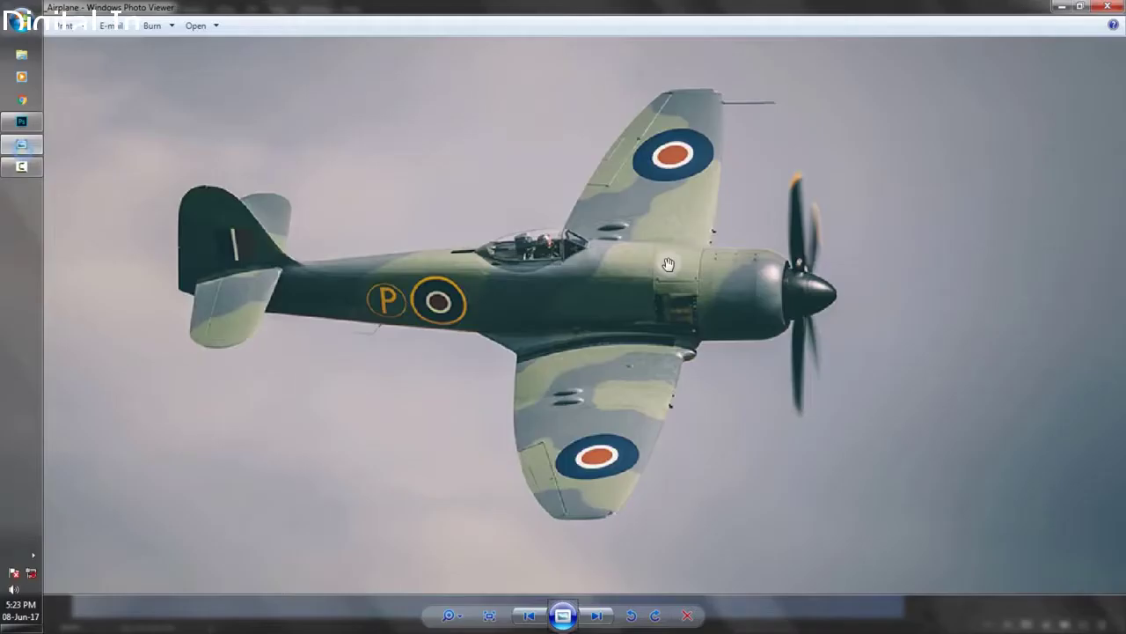
left_click(212, 32)
left_click(340, 75)
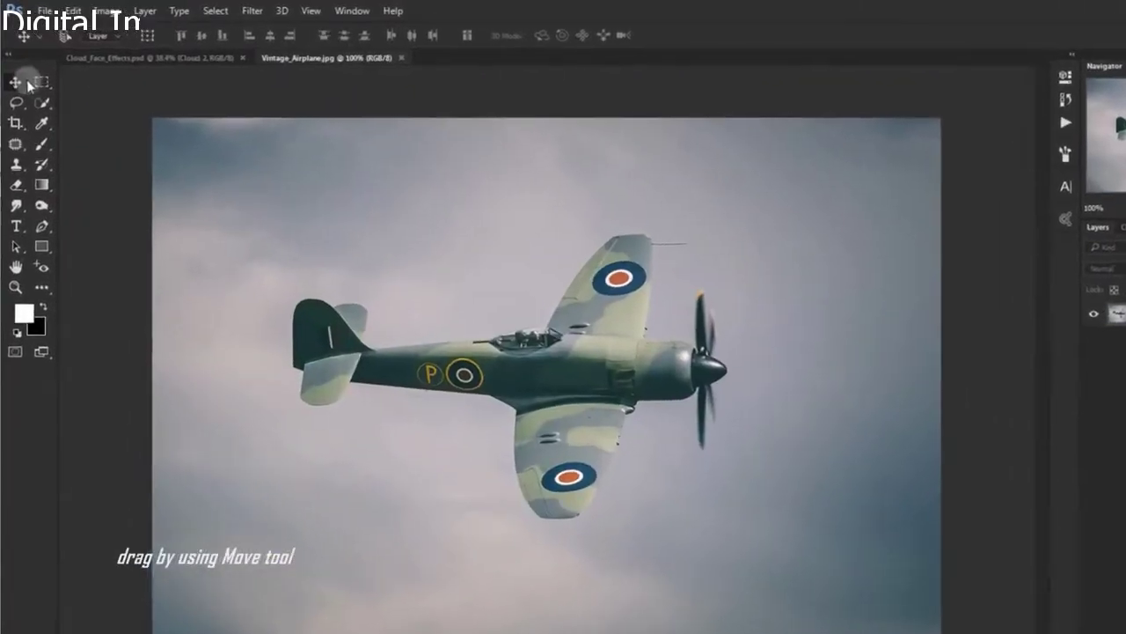
Move the airplane photo into Cloud_Face_Effects.psd as Layer 2 and close Vintage_Airplane.jpg
left_click(27, 88)
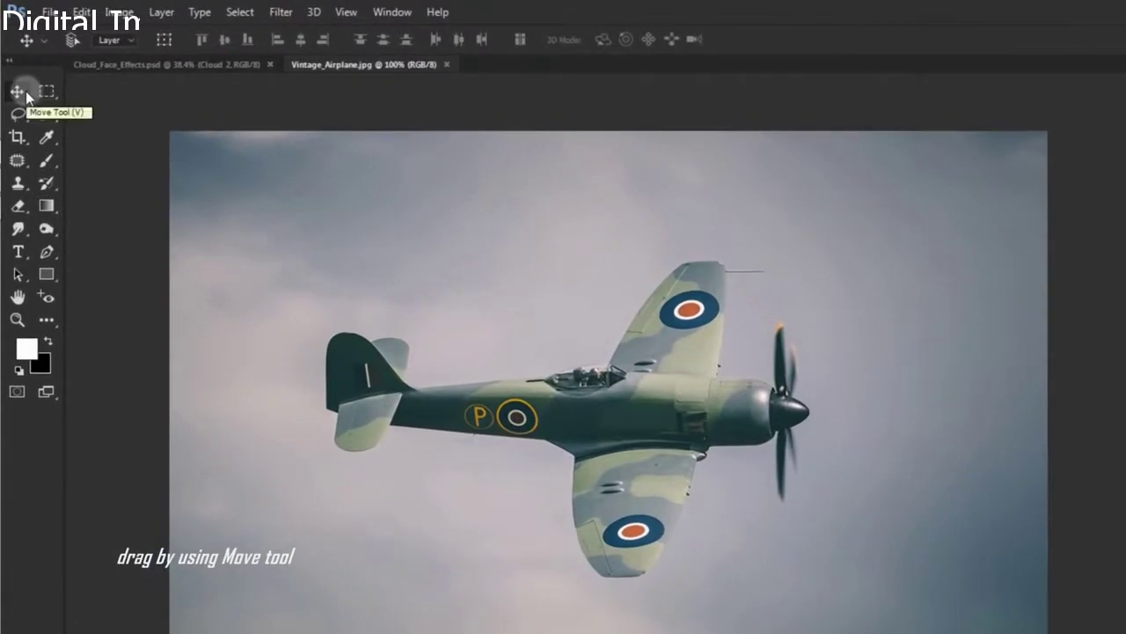
mouse_move(462, 371)
left_mouse_down()
mouse_move(178, 79)
mouse_move(371, 293)
left_mouse_up()
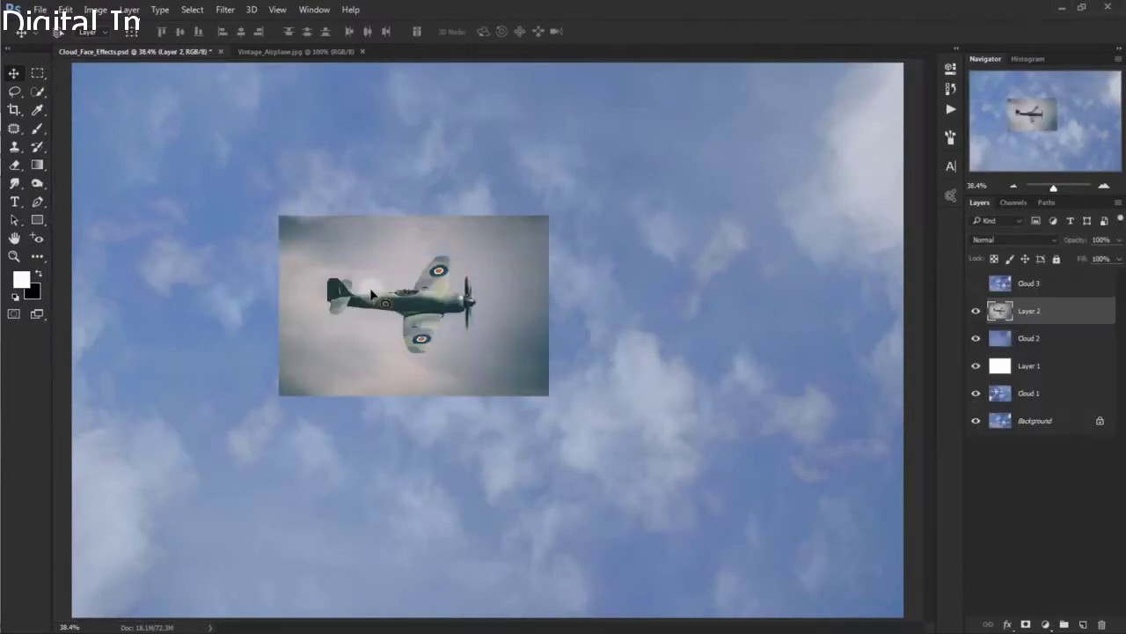
left_click(316, 51)
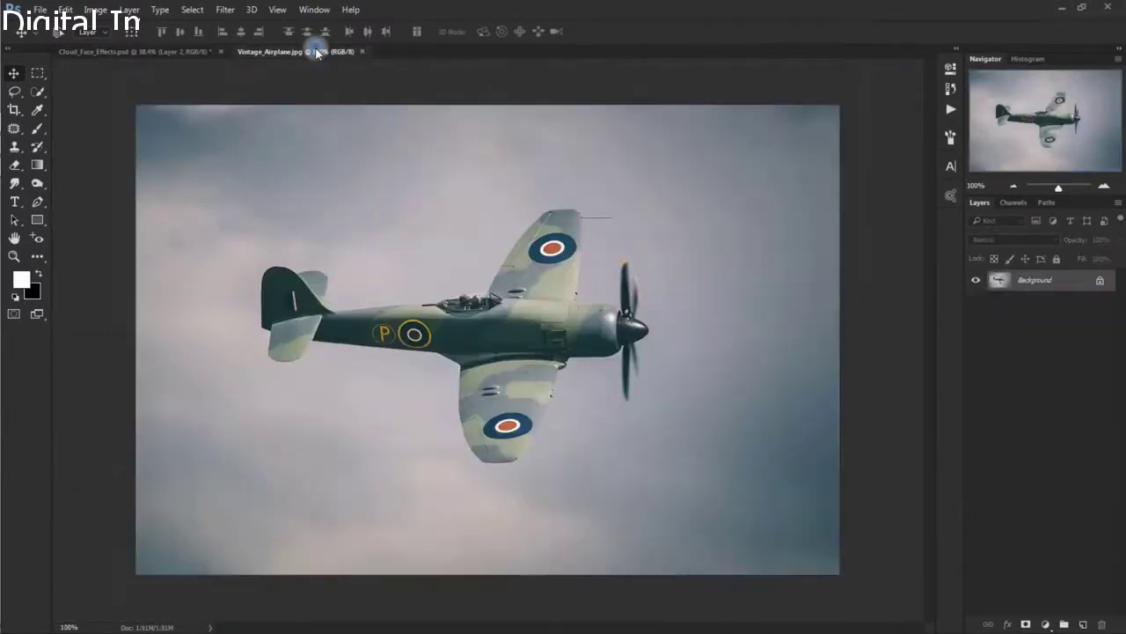
left_click(363, 52)
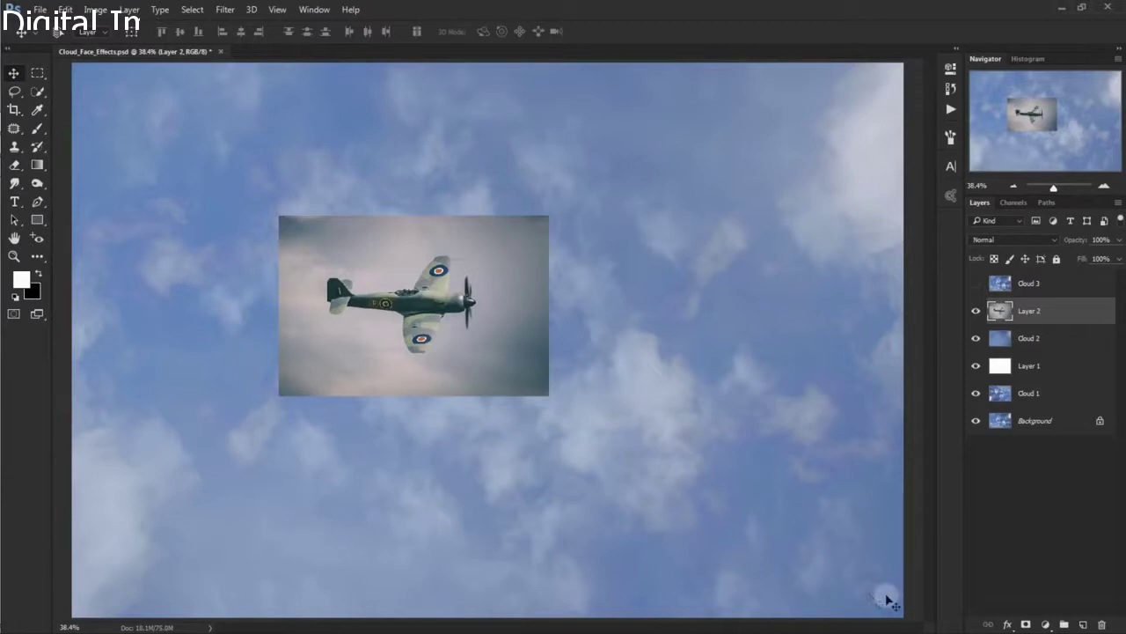
Scale the airplane layer proportionally to 77% width and height and apply it
key("ctrl+t")
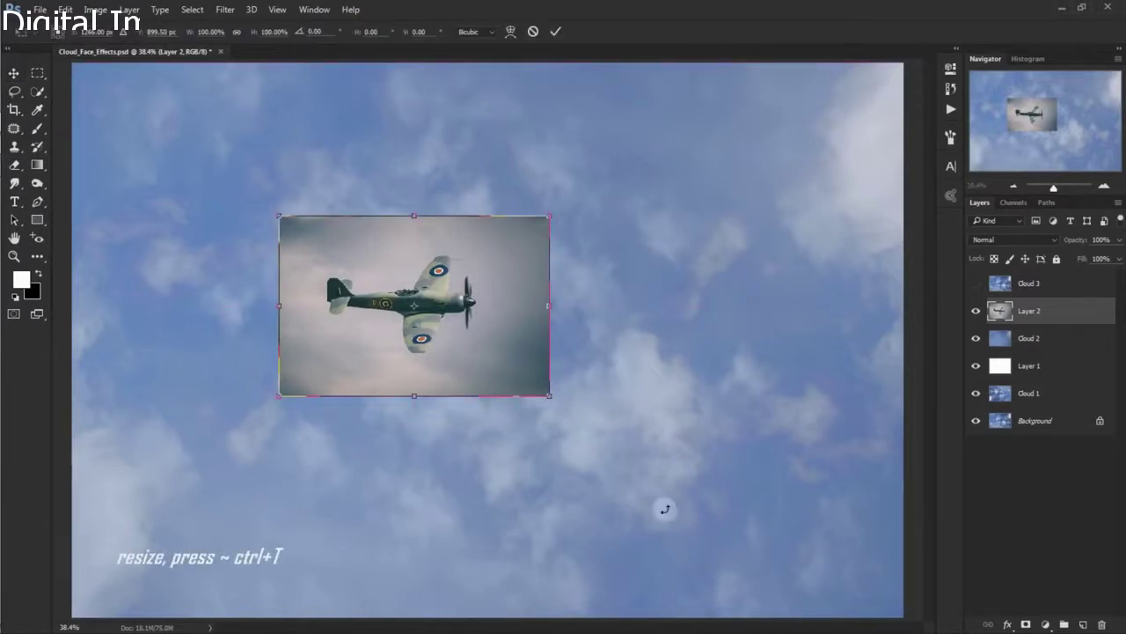
left_click_drag(550, 396, 491, 332)
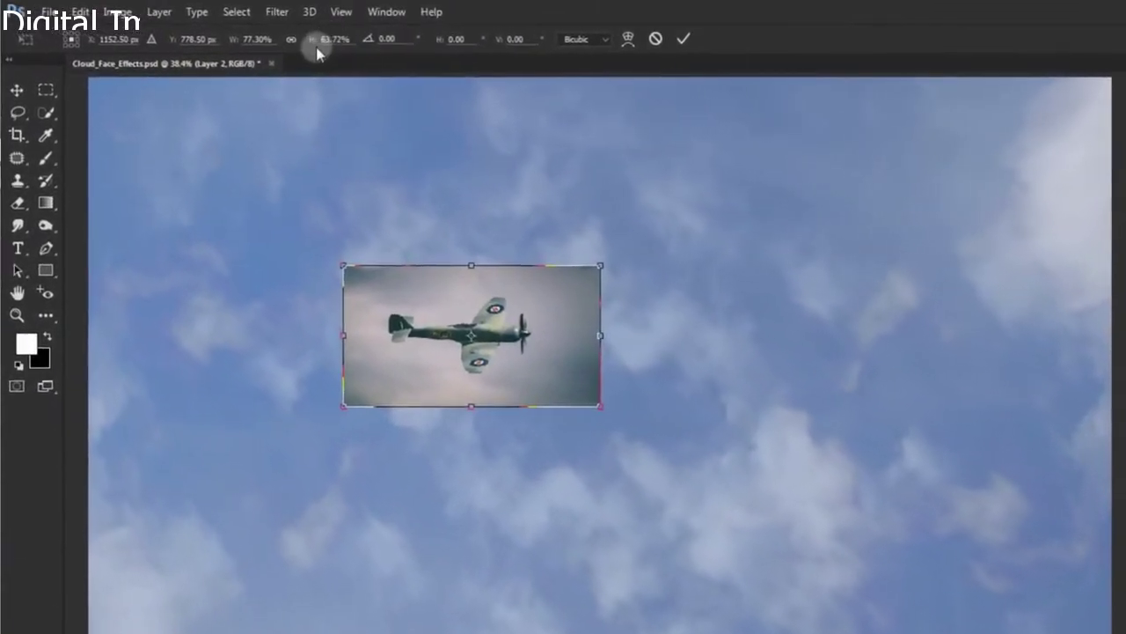
left_click(292, 39)
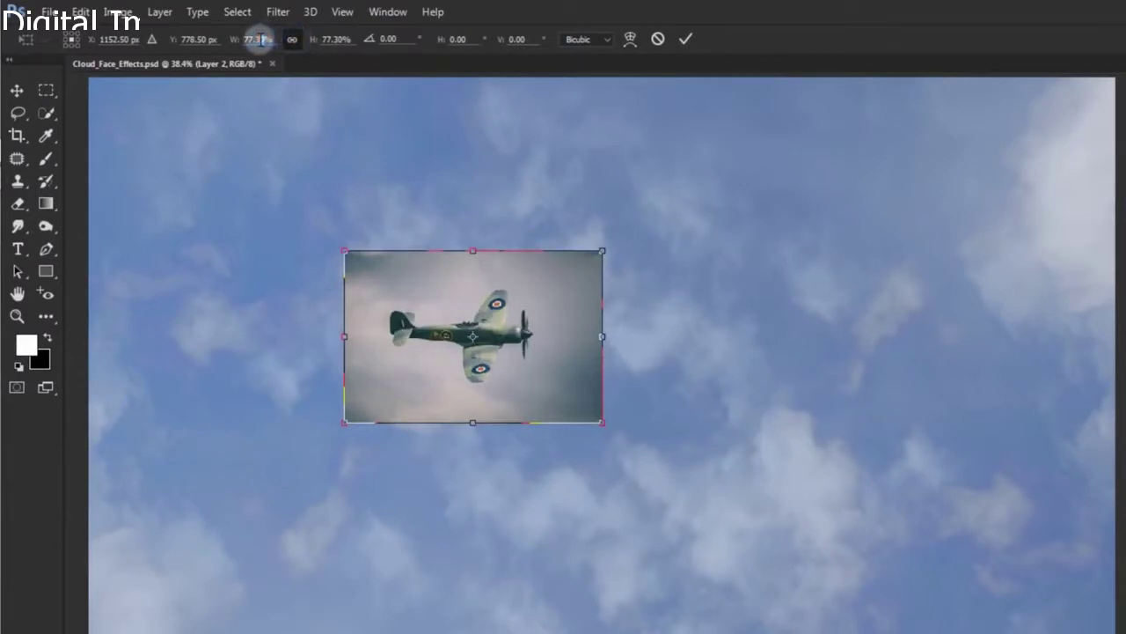
double_click(257, 39)
type("00")
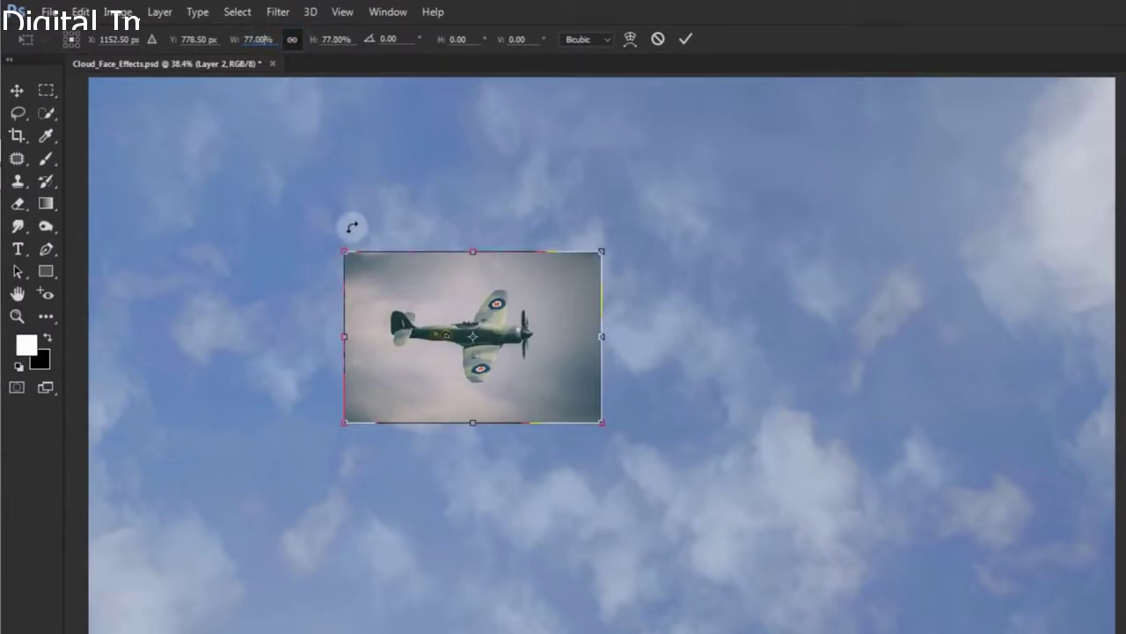
left_click(17, 90)
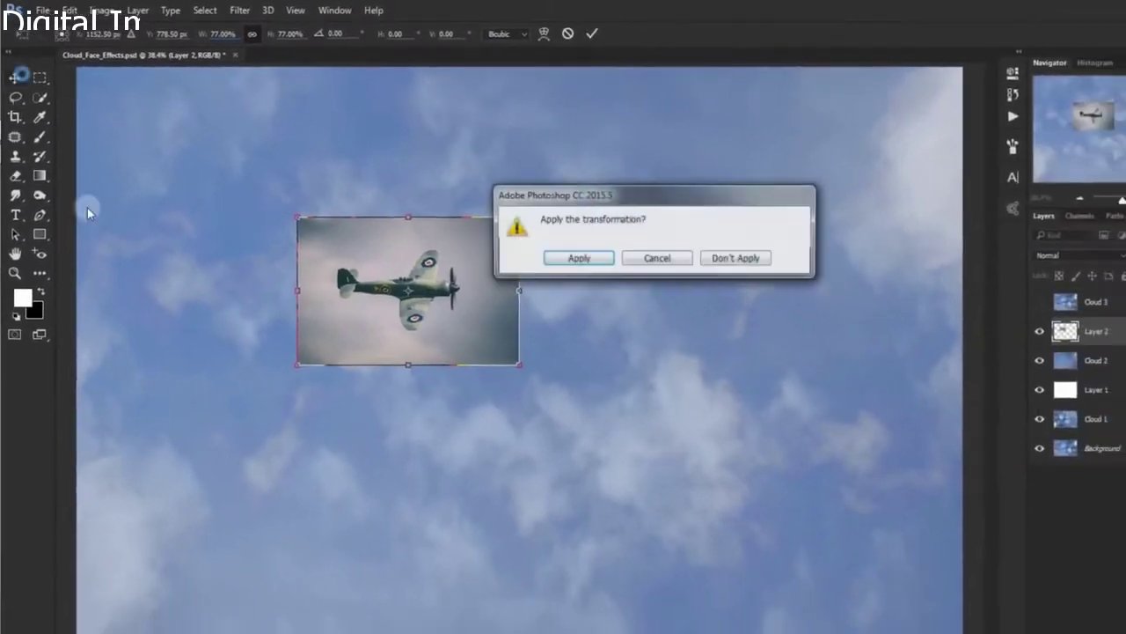
left_click(543, 244)
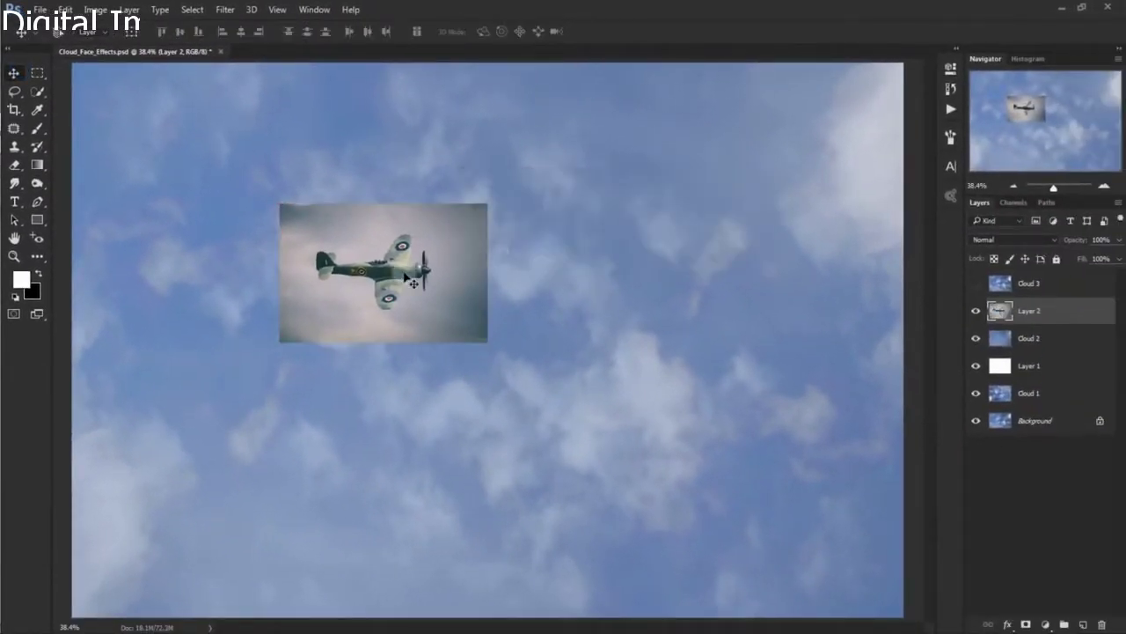
Shift the airplane photo lower and further left, then show the healing tool group
mouse_move(406, 276)
left_mouse_down()
mouse_move(360, 442)
mouse_move(334, 456)
mouse_move(305, 428)
mouse_move(299, 440)
mouse_move(252, 412)
mouse_move(263, 421)
left_mouse_up()
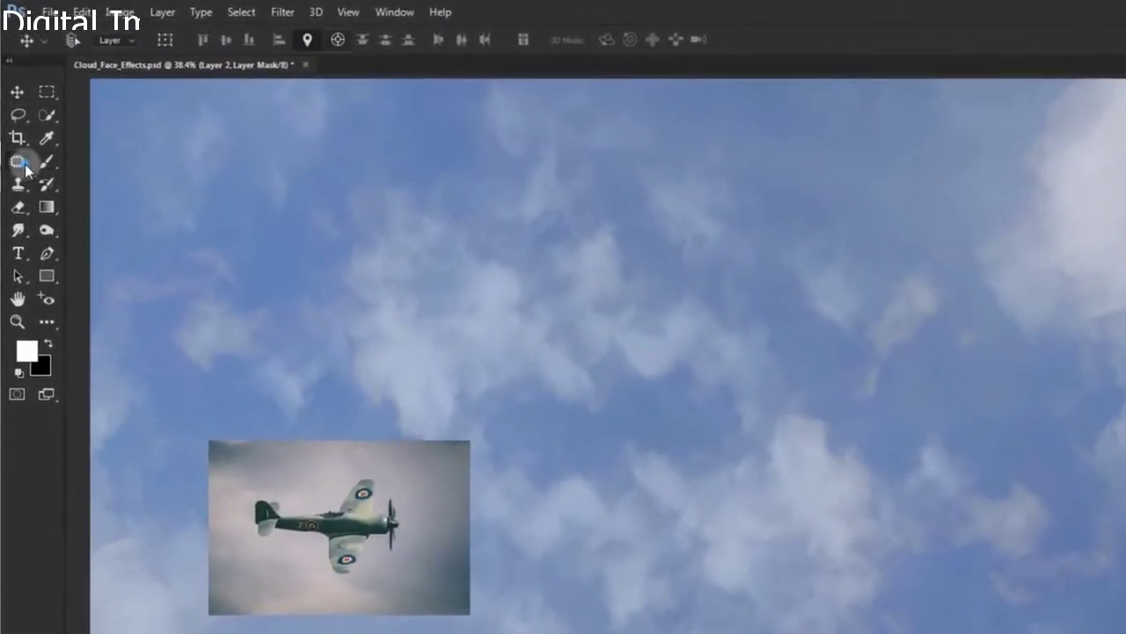
left_click(25, 164)
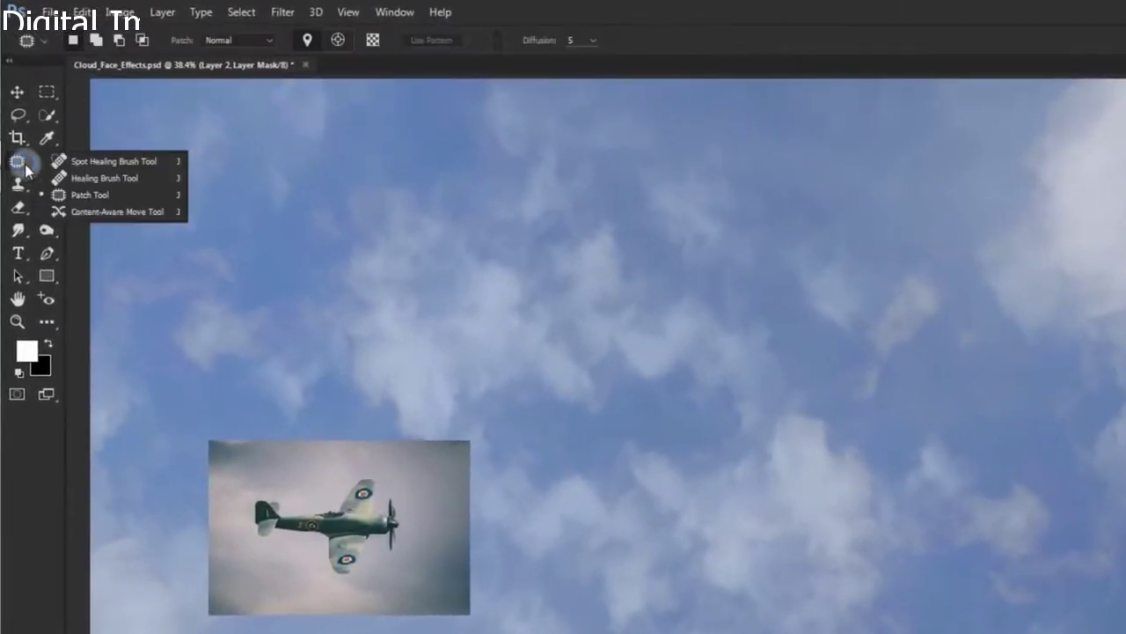
Lasso the plane, invert the selection and mask out the photo's background on Layer 2
left_click(139, 195)
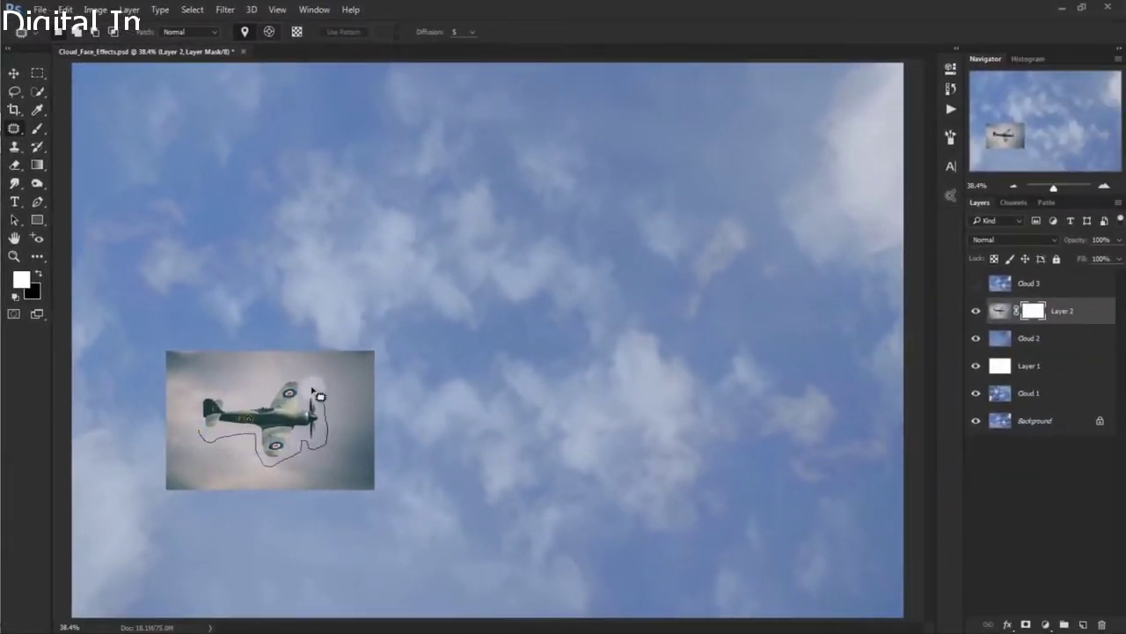
left_click_drag(193, 420, 191, 412)
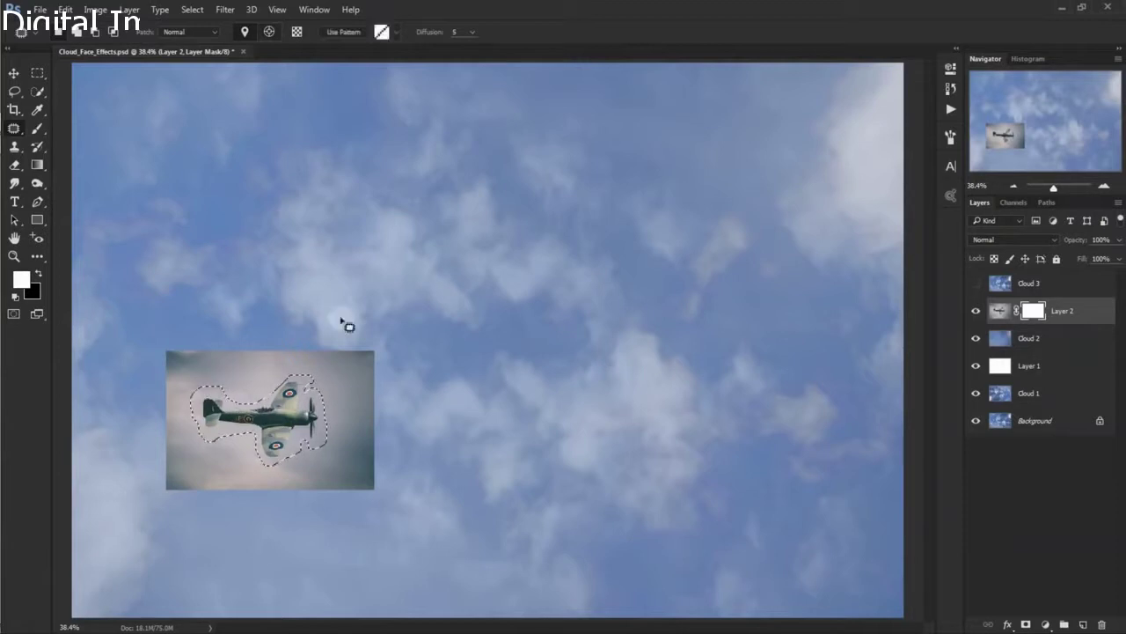
left_click(195, 12)
left_click(211, 65)
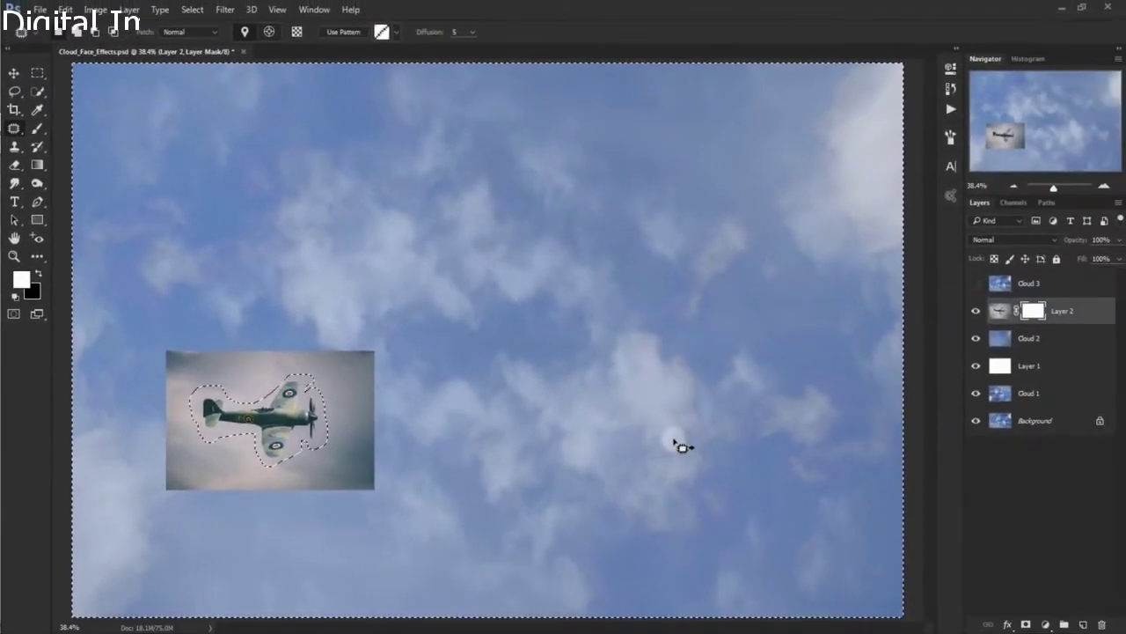
key("BackSpace")
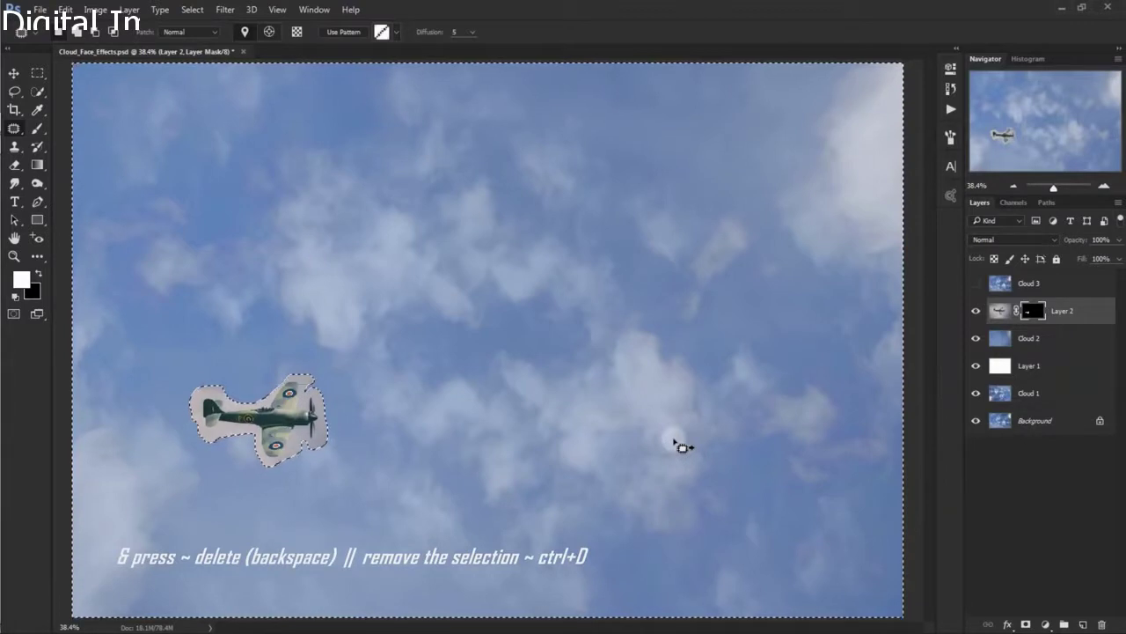
key("ctrl+d")
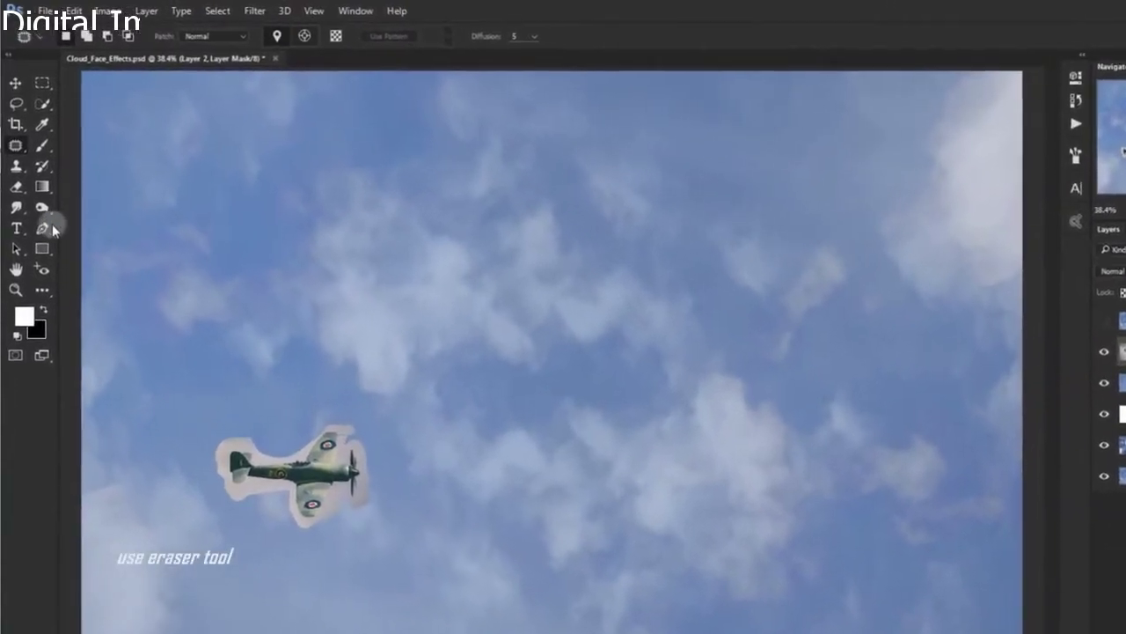
Switch to a 40 px eraser and fade the halo left of the cockpit
left_click(16, 187)
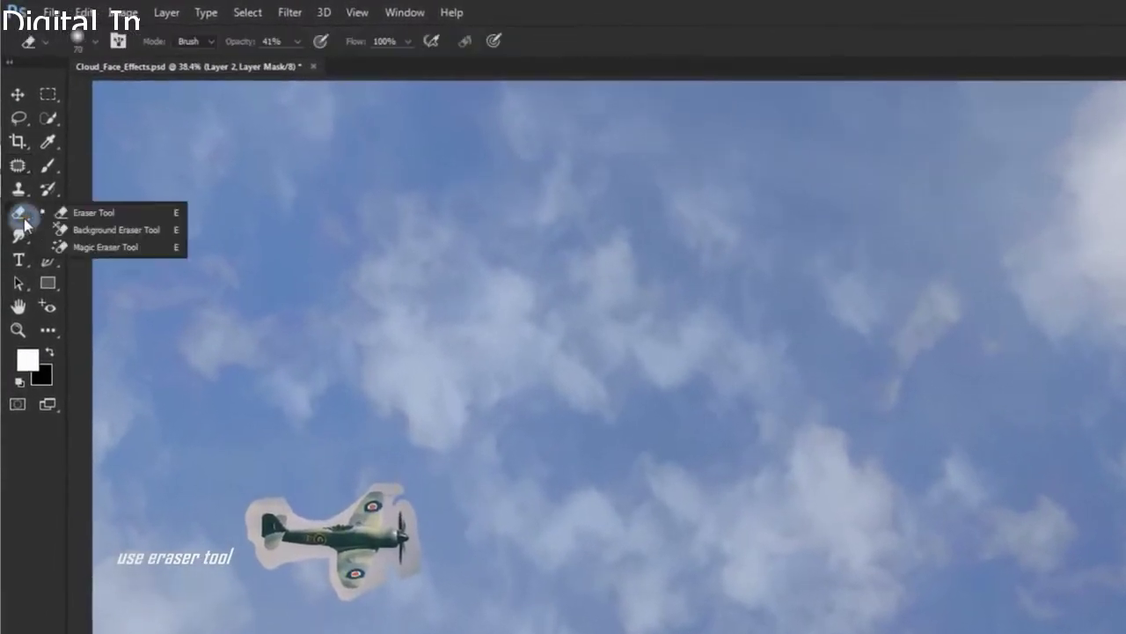
left_click(130, 214)
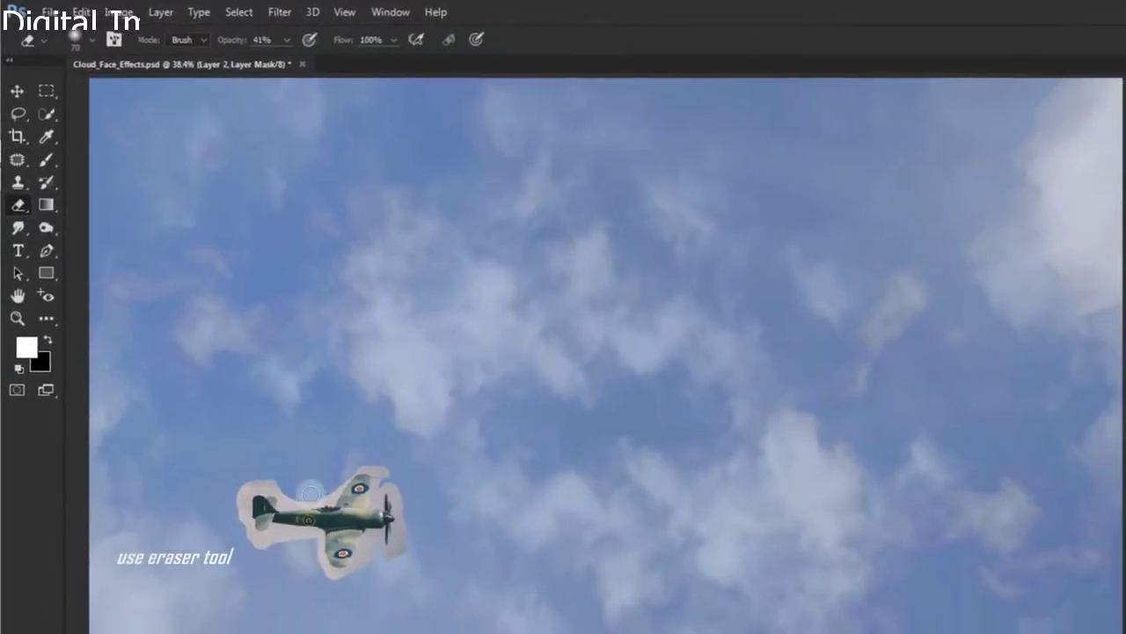
left_click(91, 33)
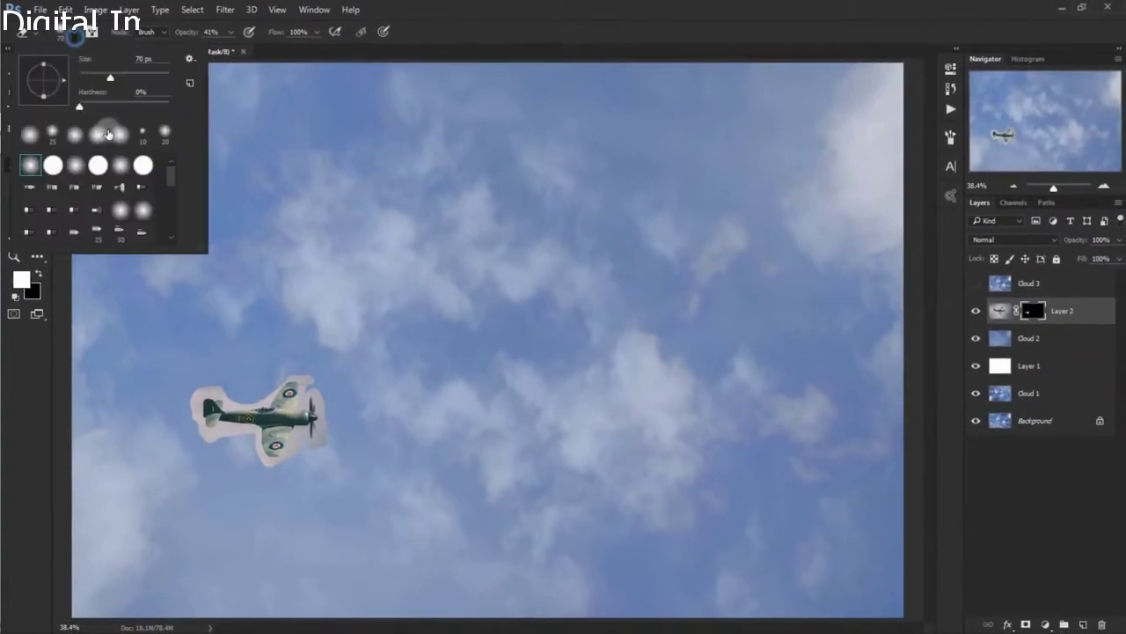
left_click_drag(101, 79, 97, 78)
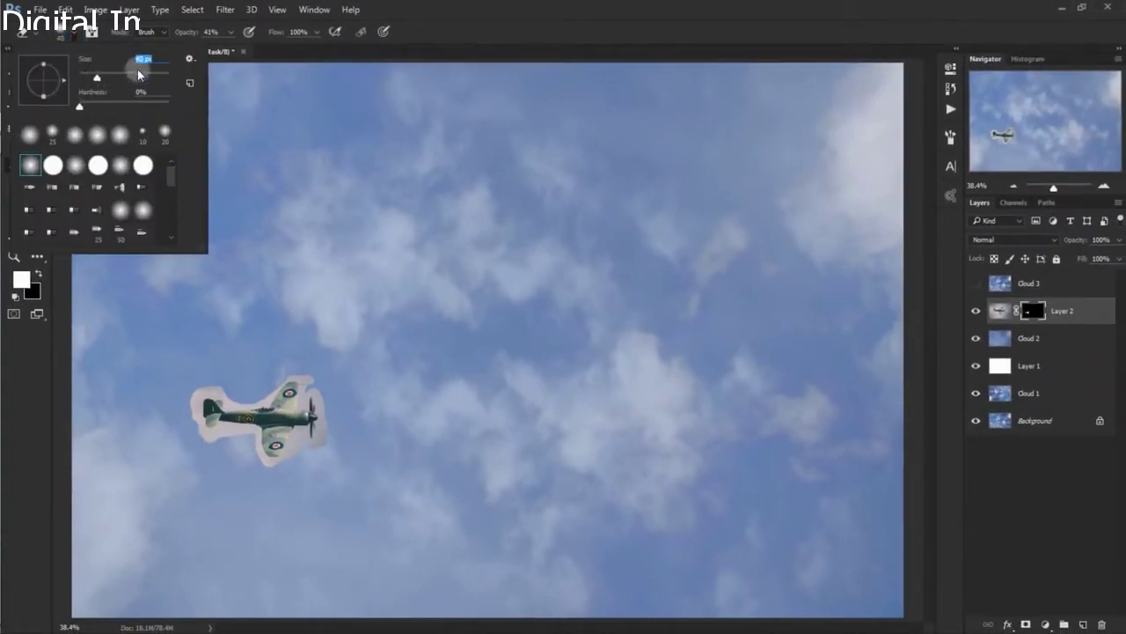
left_click(232, 35)
type("24")
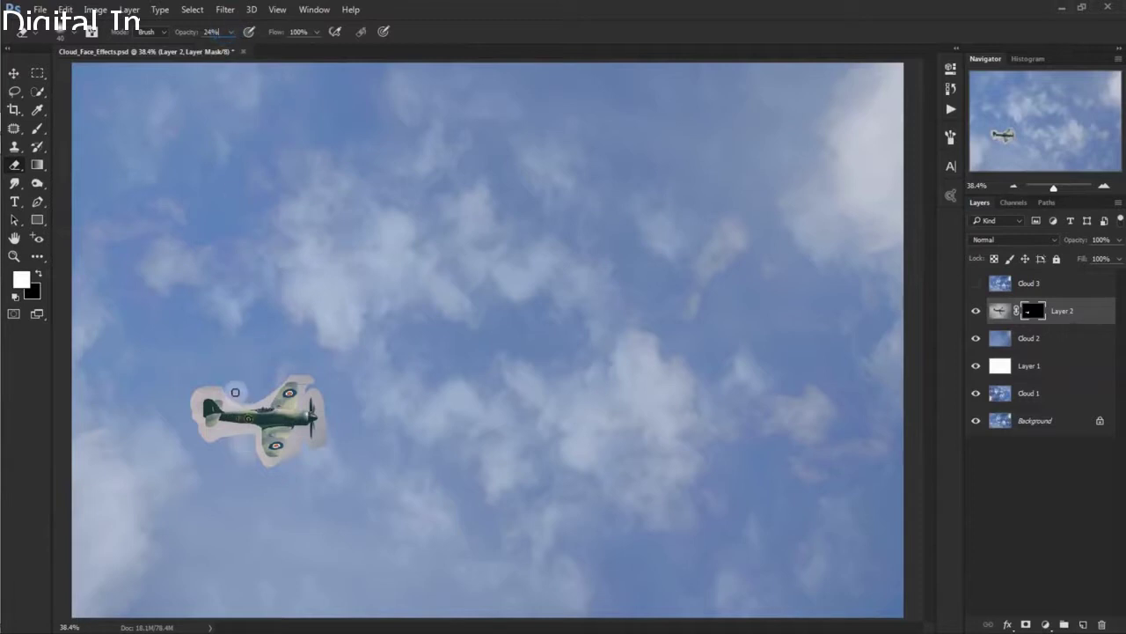
mouse_move(255, 393)
left_mouse_down()
mouse_move(225, 390)
mouse_move(197, 428)
mouse_move(206, 437)
left_mouse_up()
Zoom in and erase the halo left of and below the plane
key("ctrl+plus")
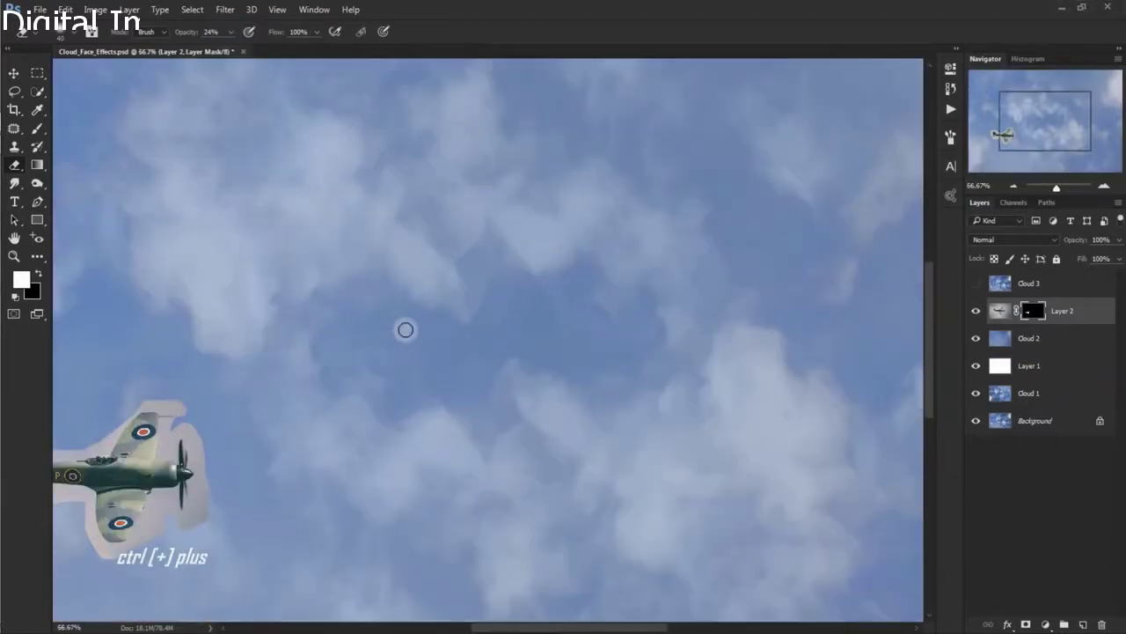
left_click_drag(1023, 122, 994, 134)
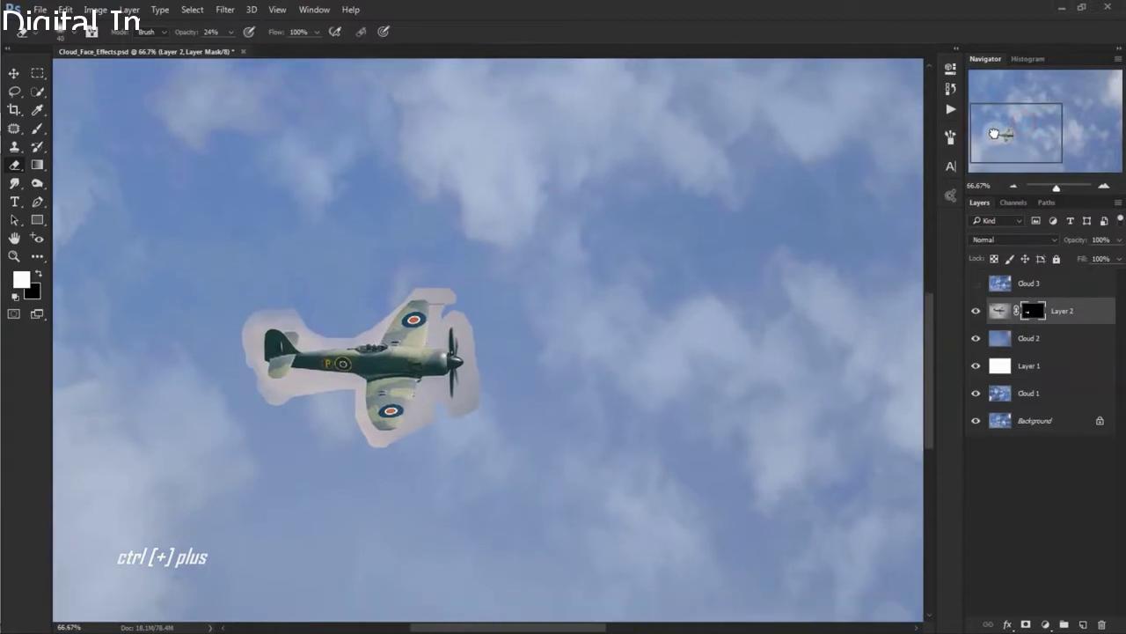
mouse_move(286, 401)
left_mouse_down()
mouse_move(300, 383)
mouse_move(316, 391)
left_mouse_up()
left_click(315, 337)
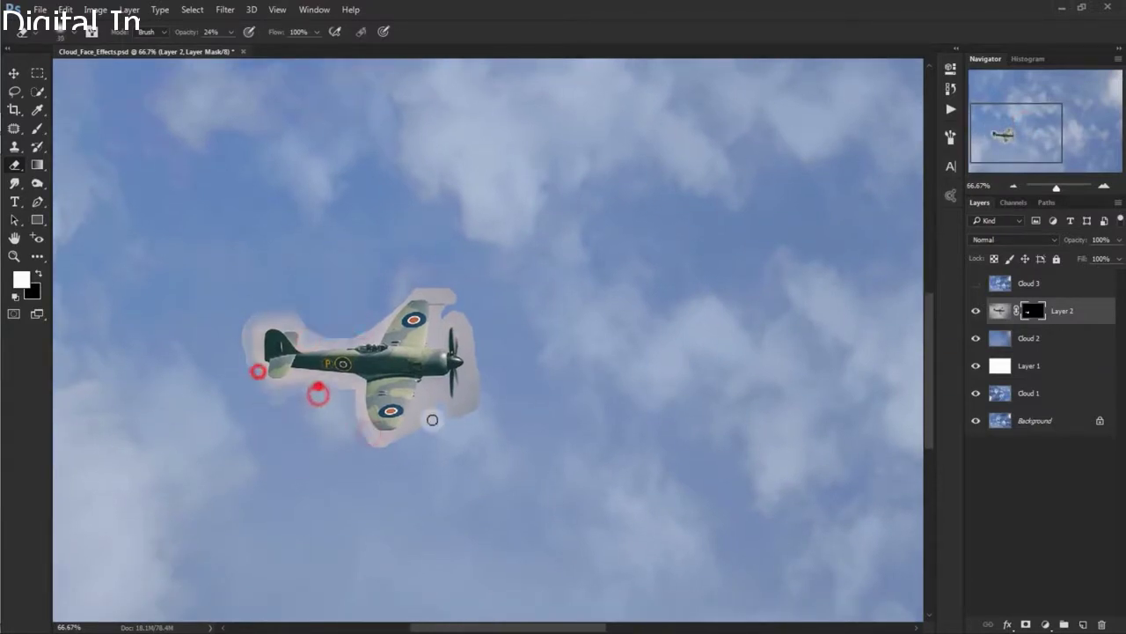
left_click_drag(425, 423, 442, 403)
Set eraser opacity to 35% and clean the remaining halo around tail, propeller and wing
left_click(72, 33)
left_click(95, 75)
left_click_drag(231, 32, 236, 44)
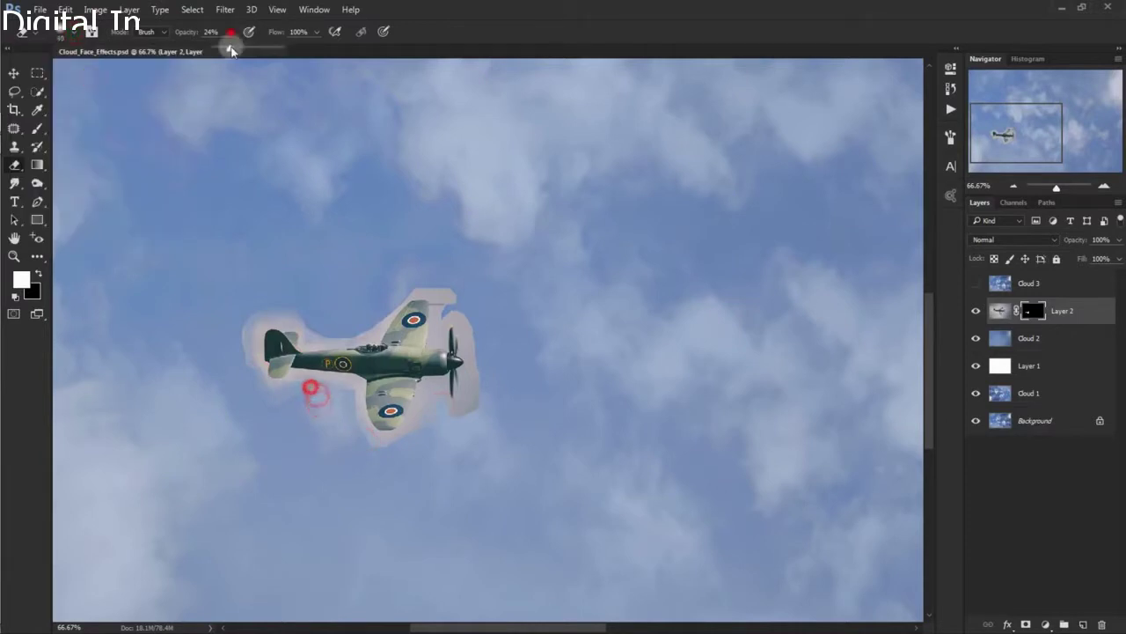
mouse_move(388, 443)
left_mouse_down()
mouse_move(480, 339)
mouse_move(479, 361)
left_mouse_up()
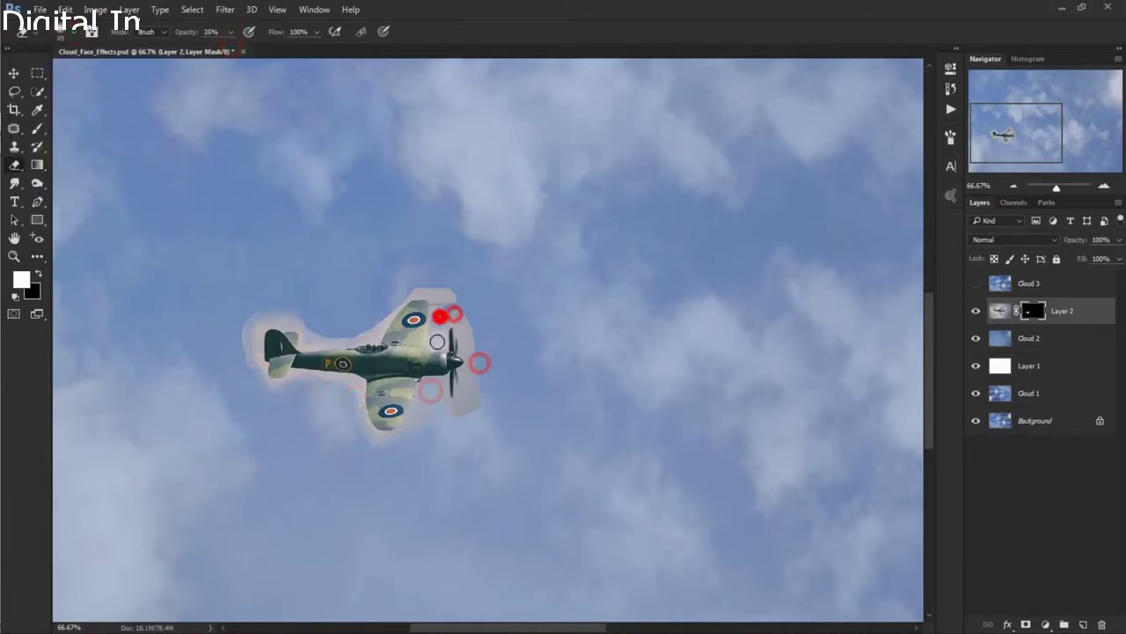
left_click(361, 329)
left_click_drag(236, 337, 280, 328)
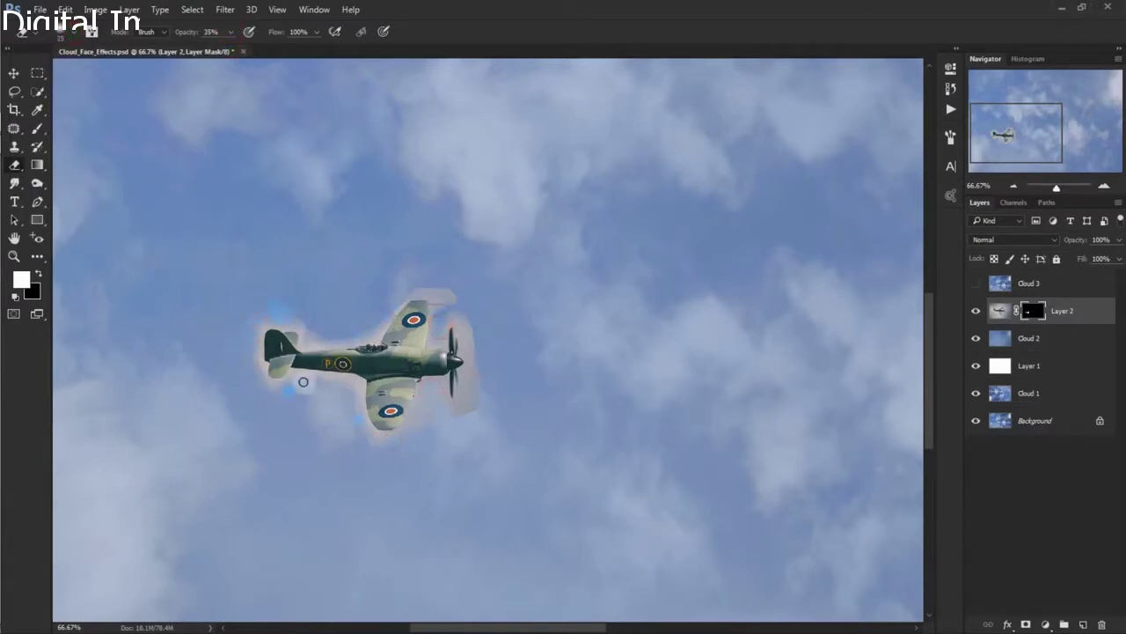
mouse_move(303, 381)
left_mouse_down()
mouse_move(390, 315)
mouse_move(475, 350)
left_mouse_up()
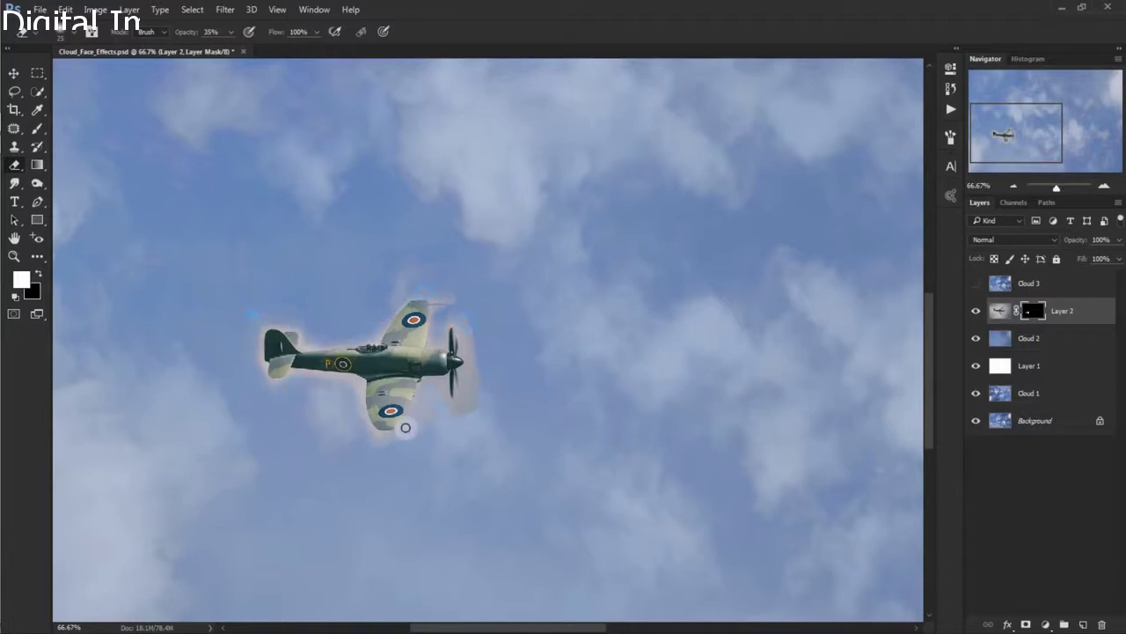
mouse_move(406, 428)
left_mouse_down()
mouse_move(259, 324)
mouse_move(404, 297)
left_mouse_up()
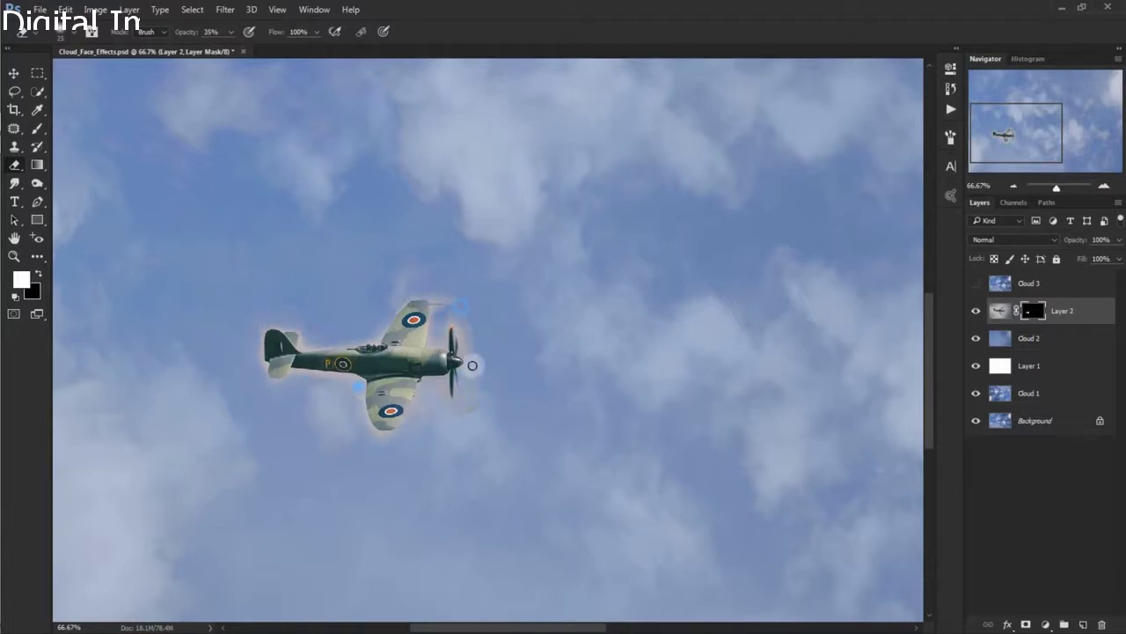
left_click_drag(473, 365, 444, 399)
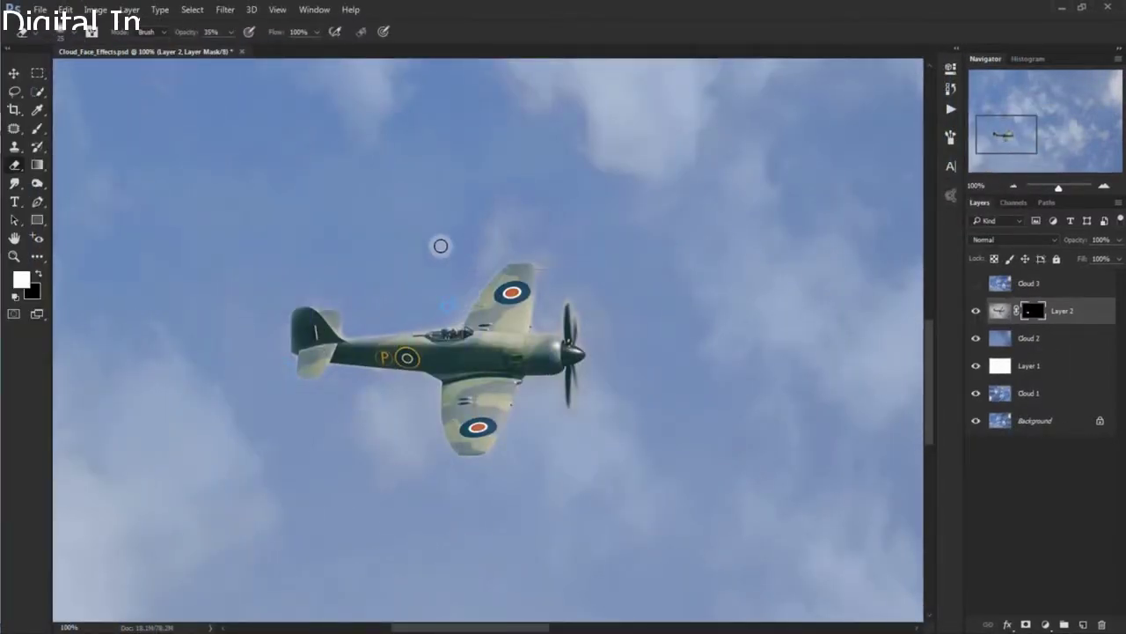
Zoom out to the whole image and set Layer 2's opacity to 75%
left_click(276, 10)
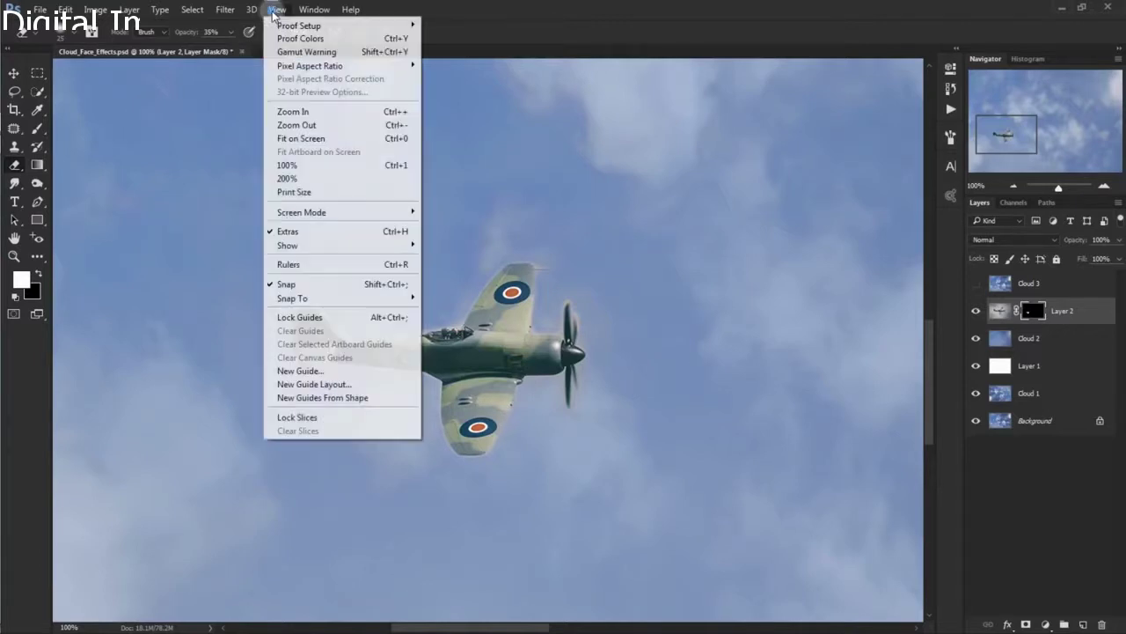
left_click(310, 131)
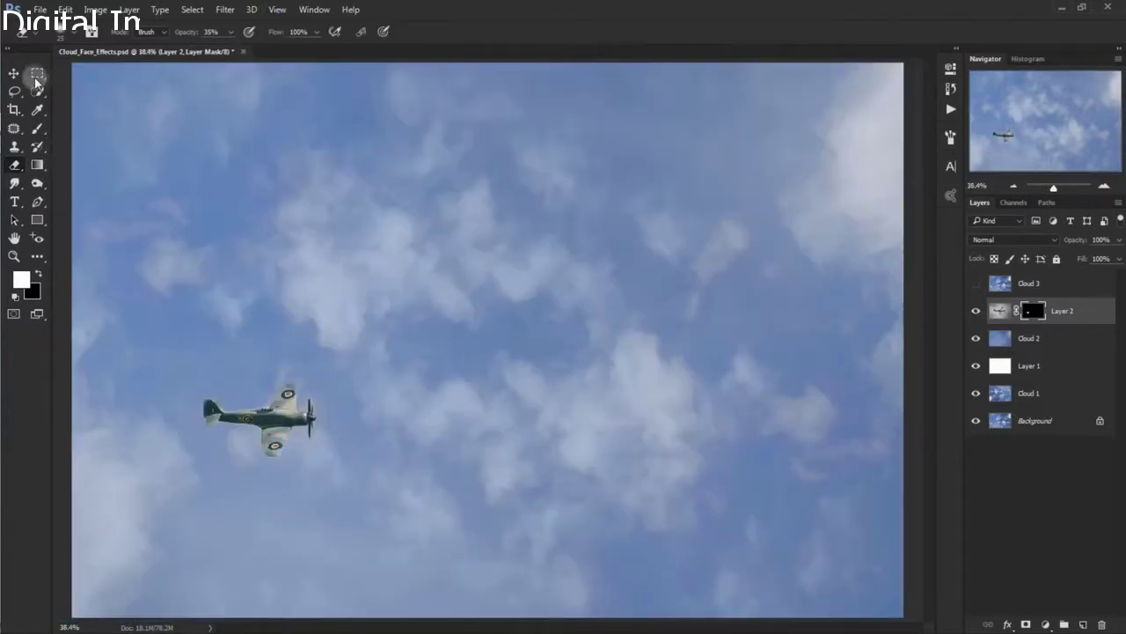
left_click(16, 73)
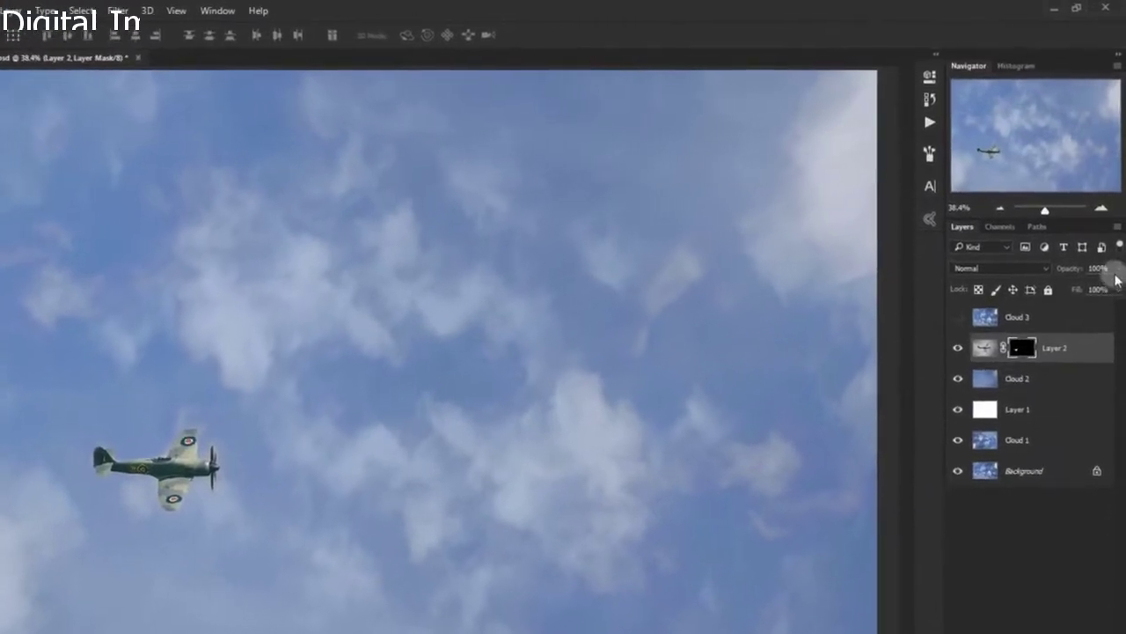
left_click(1119, 240)
left_click_drag(1116, 309, 1092, 314)
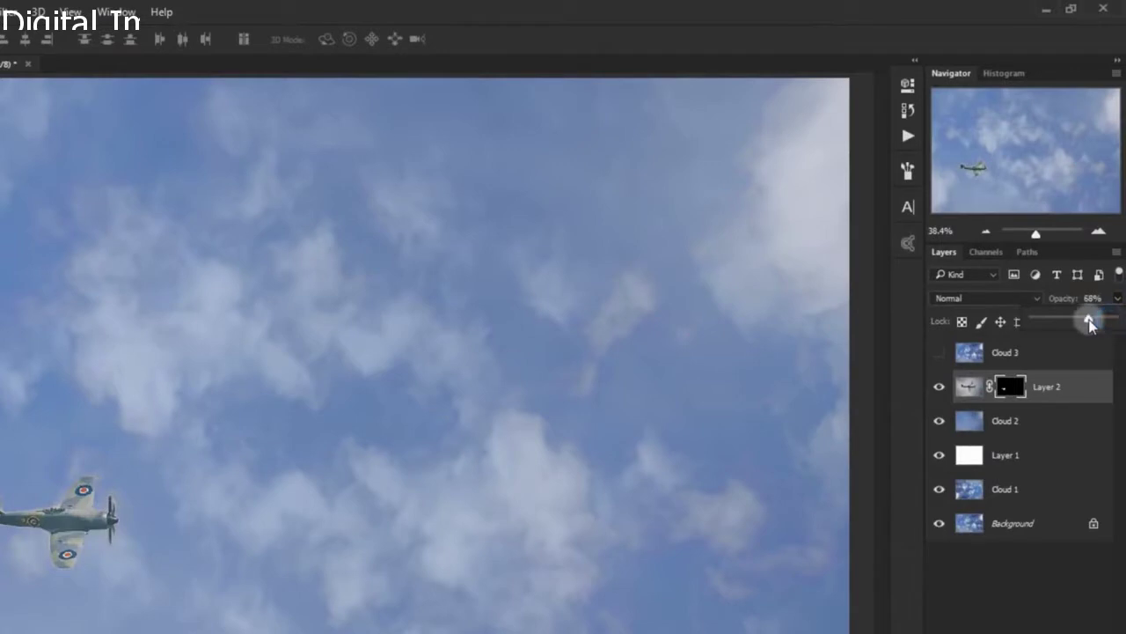
left_click(1091, 299)
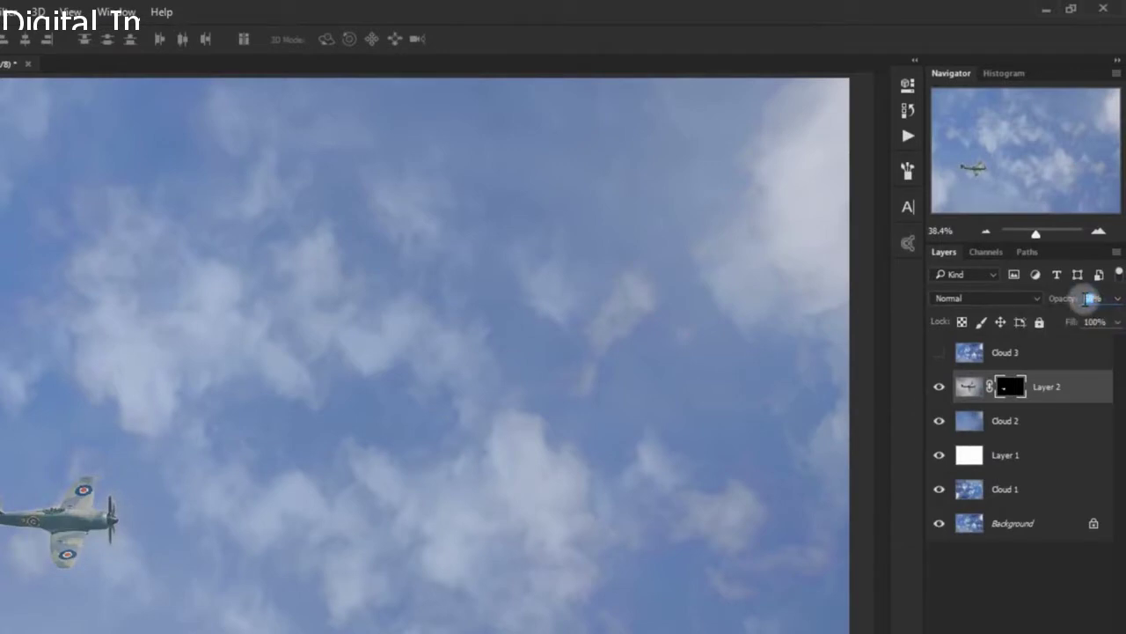
type("75")
key("Return")
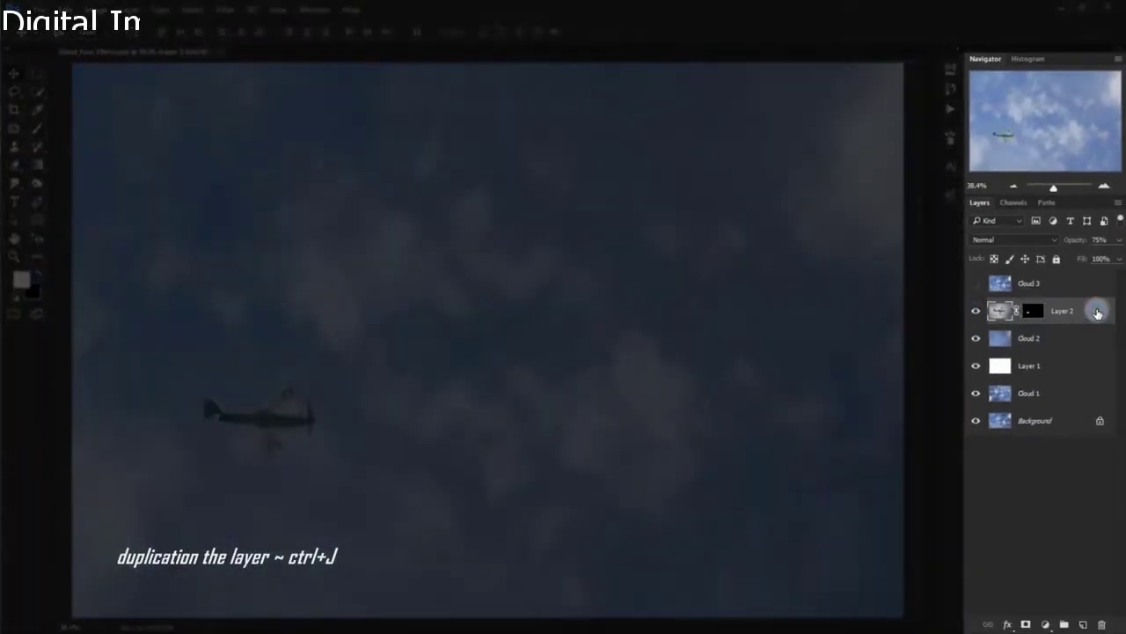
Duplicate Layer 2 and clip the copy to it at 65% opacity in Multiply mode
key("ctrl+j")
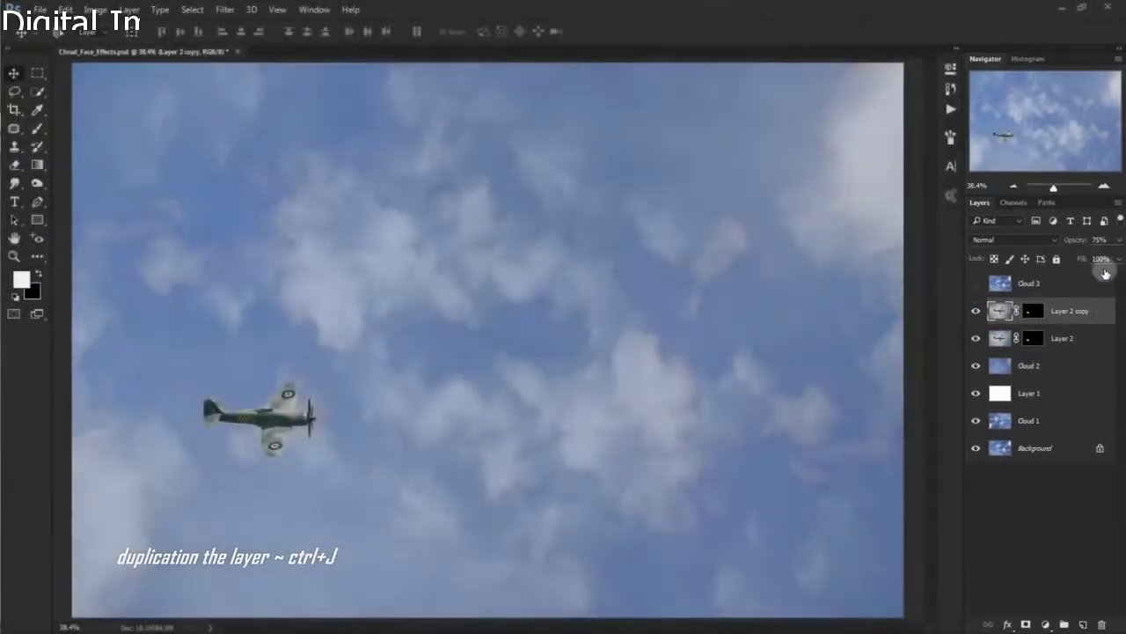
left_click(1094, 270)
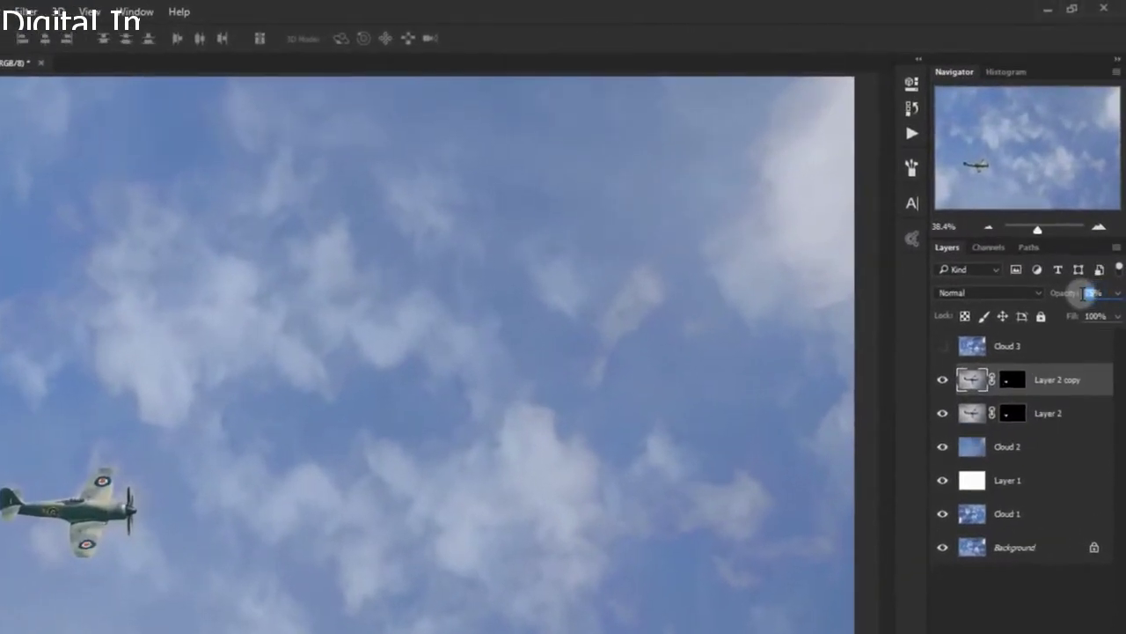
type("65")
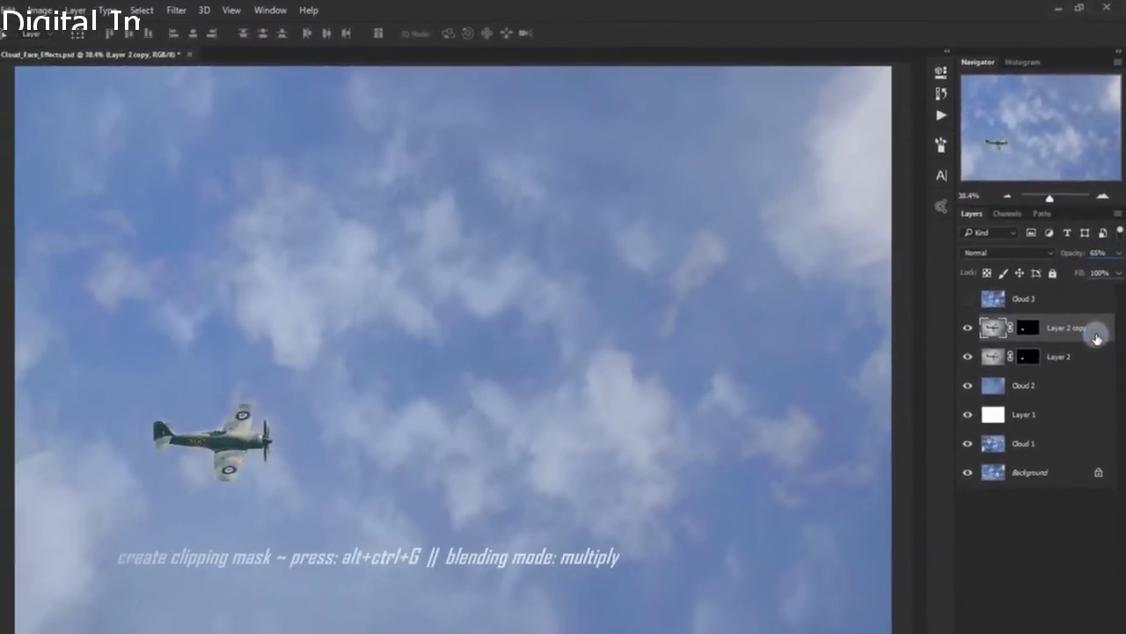
key("ctrl+alt+g")
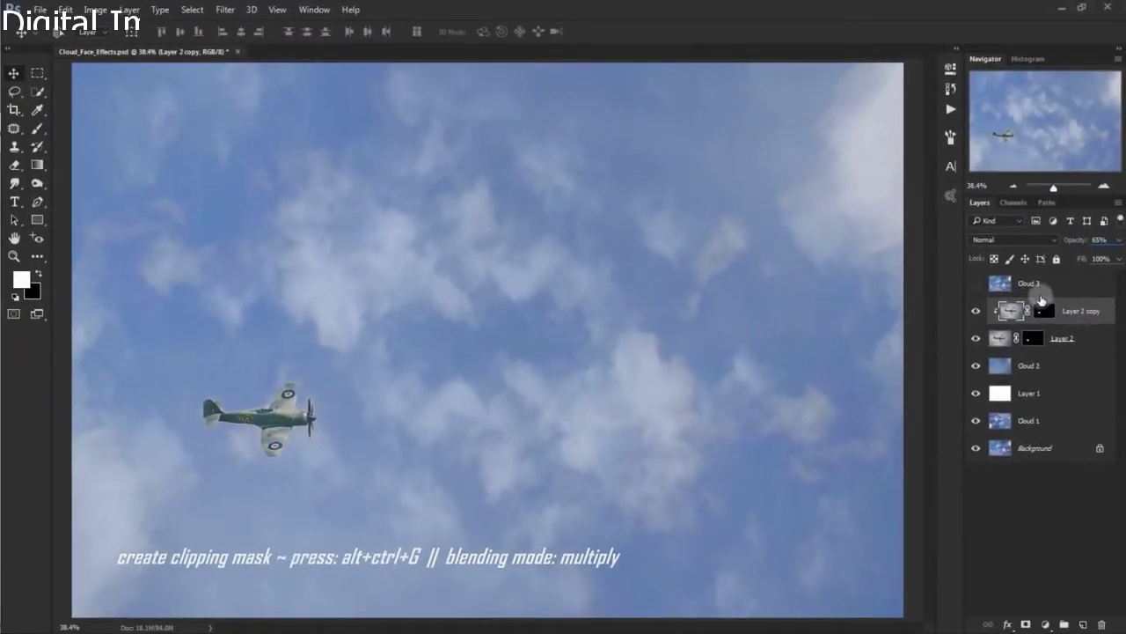
left_click(1003, 242)
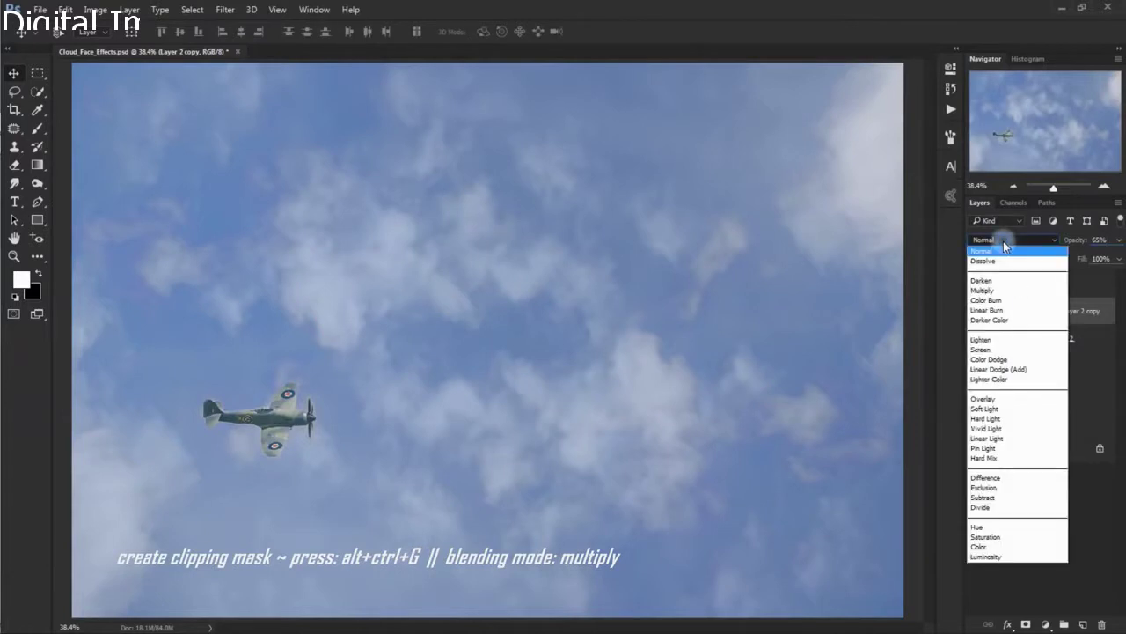
left_click(1007, 287)
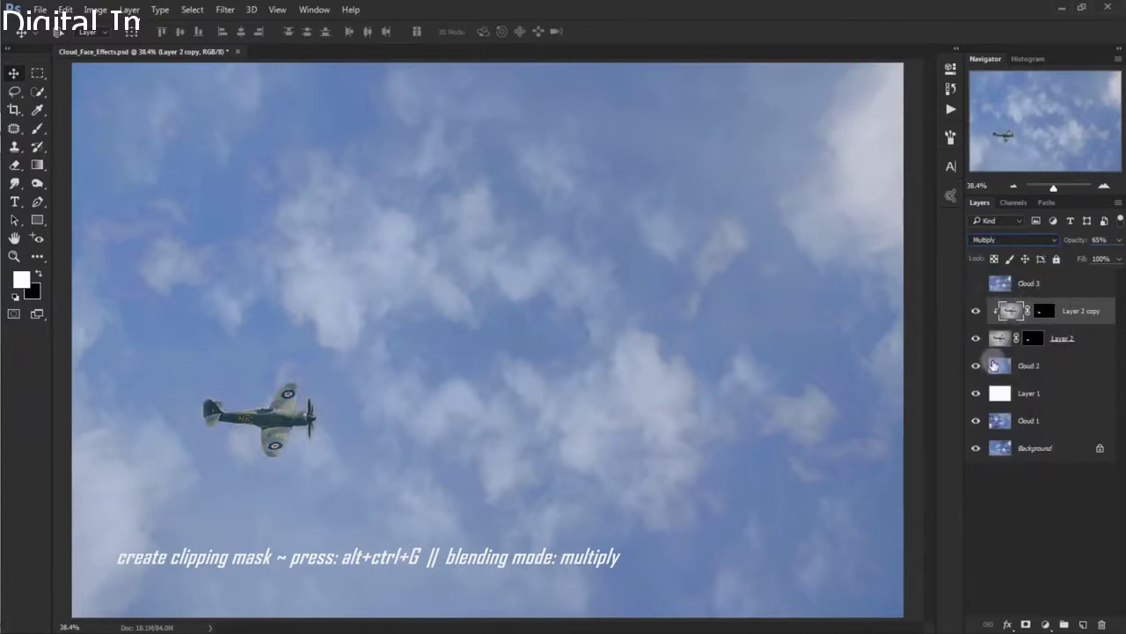
left_click(976, 312)
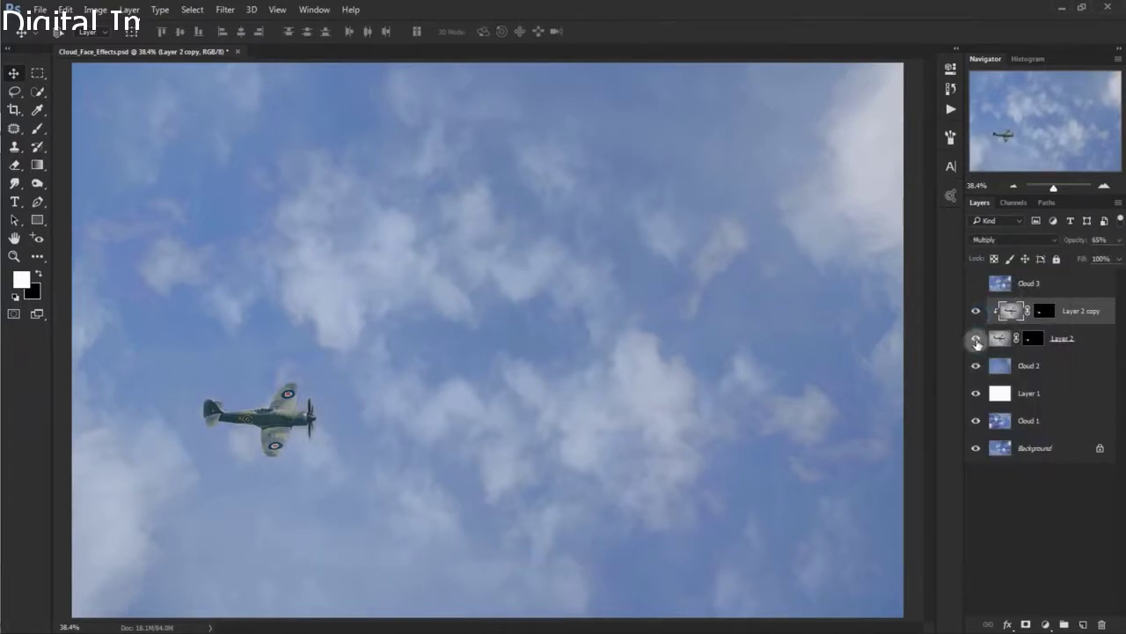
left_click(975, 340)
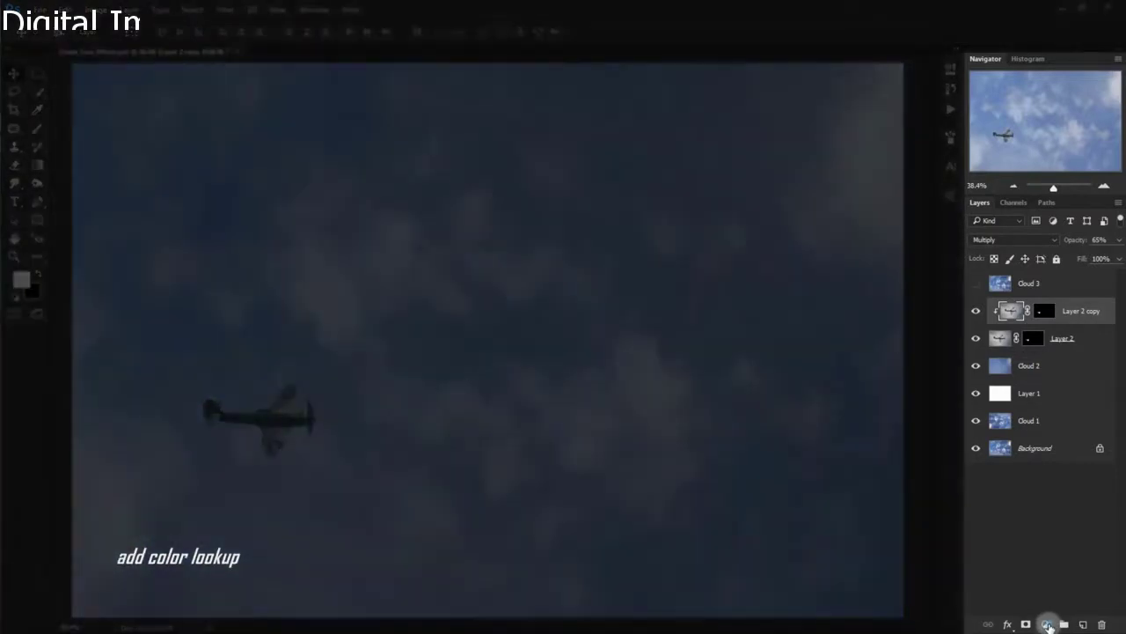
Add a clipped Color Lookup layer using TensionGreen.3DL, blended in Saturation mode
left_click(1045, 624)
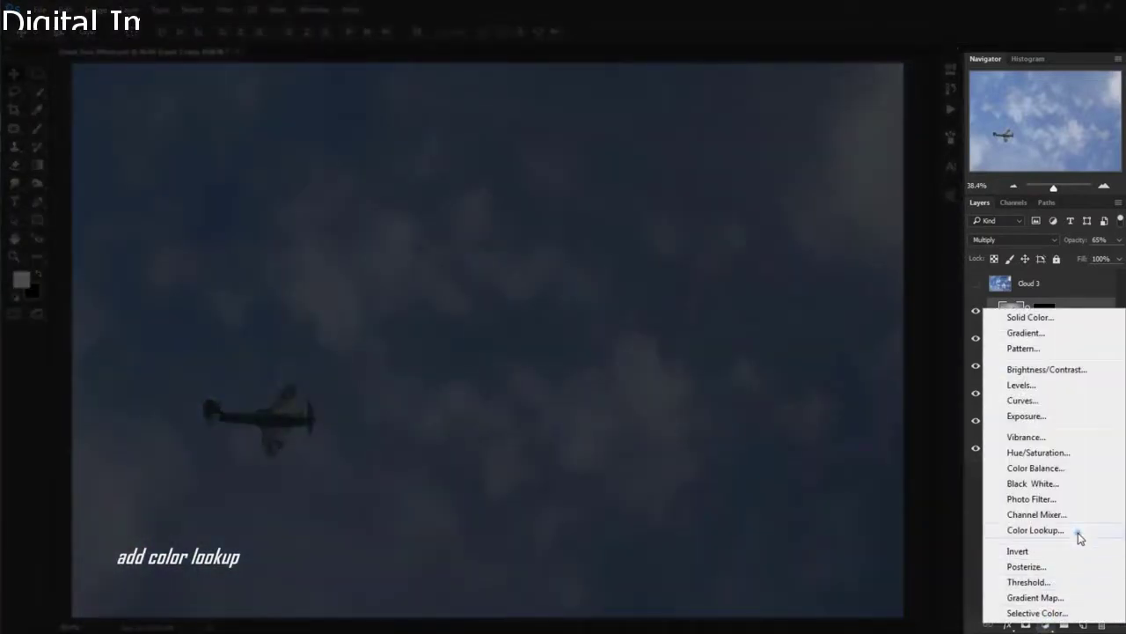
left_click(1078, 532)
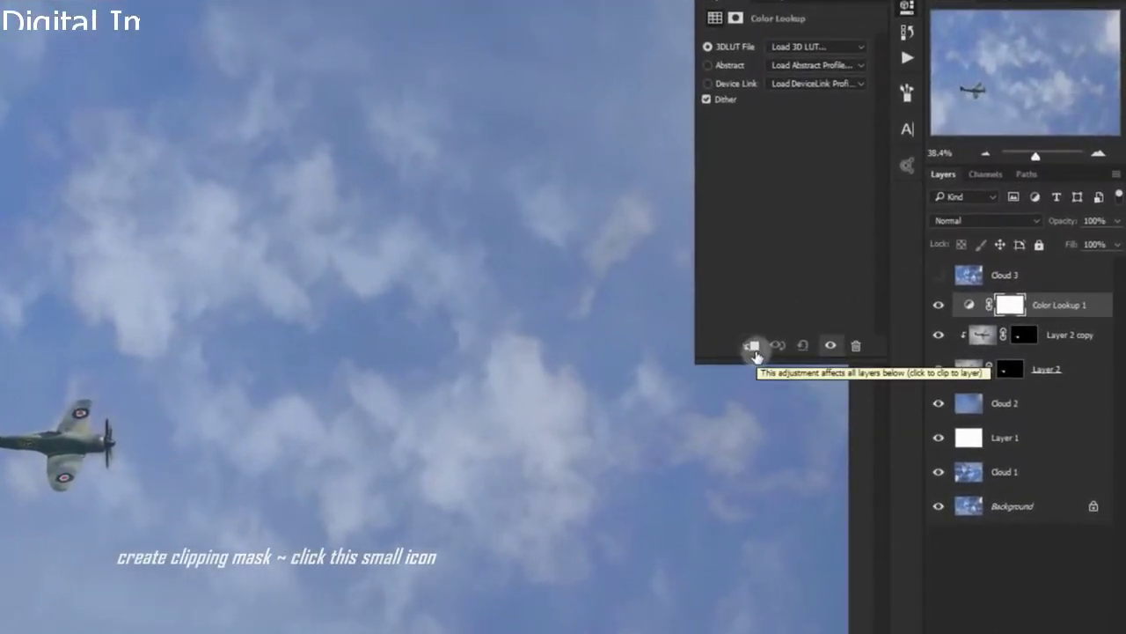
left_click(753, 348)
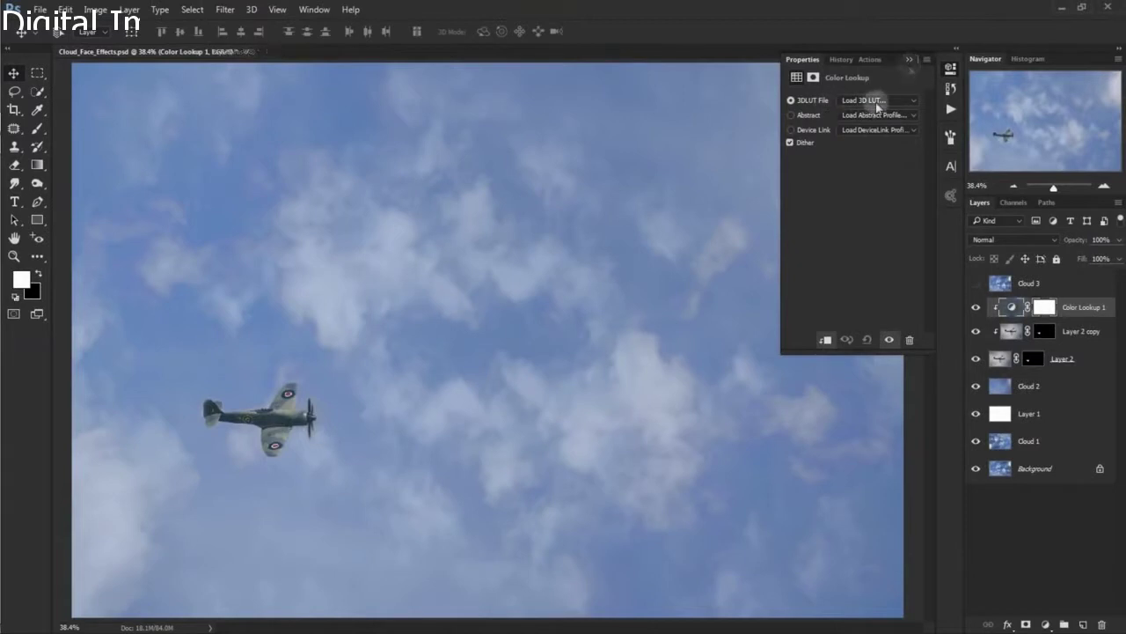
left_click(876, 102)
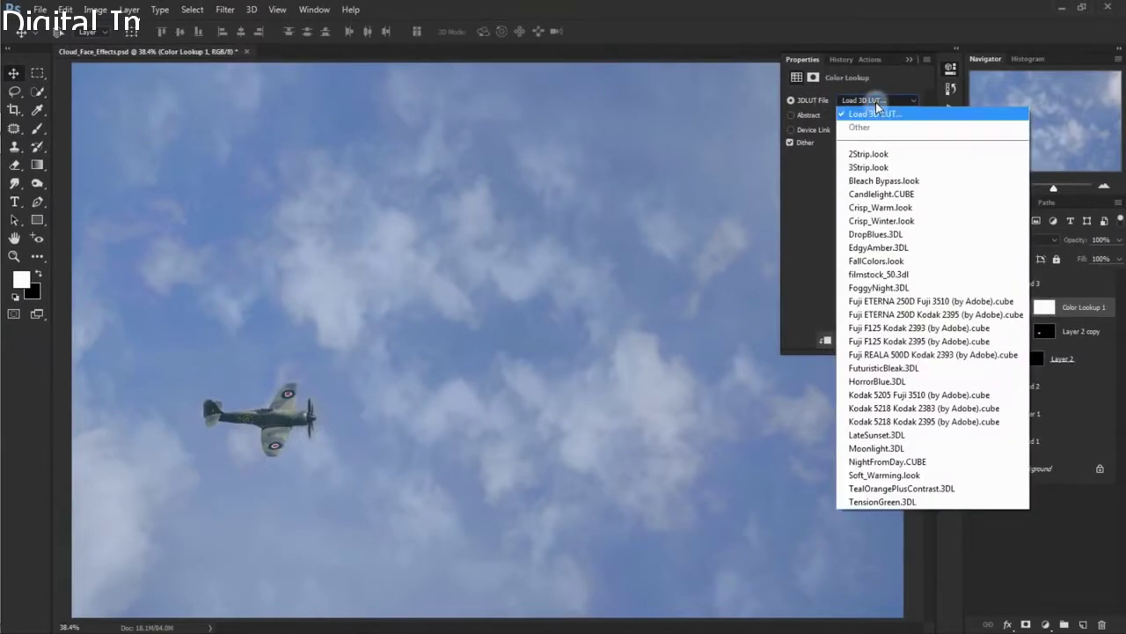
left_click(948, 502)
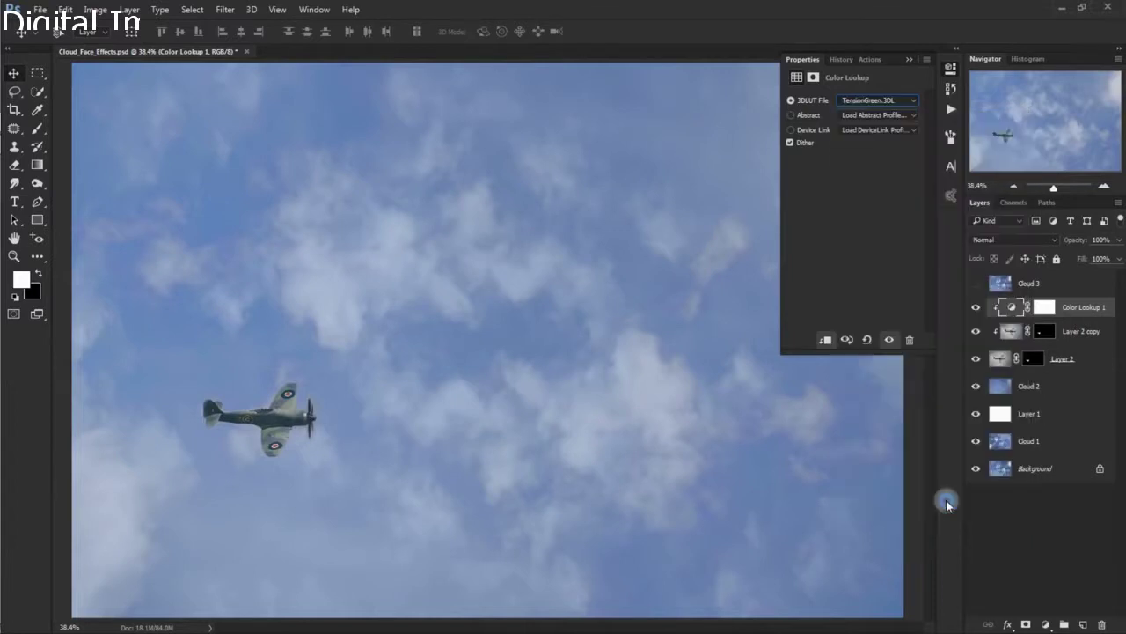
left_click(910, 63)
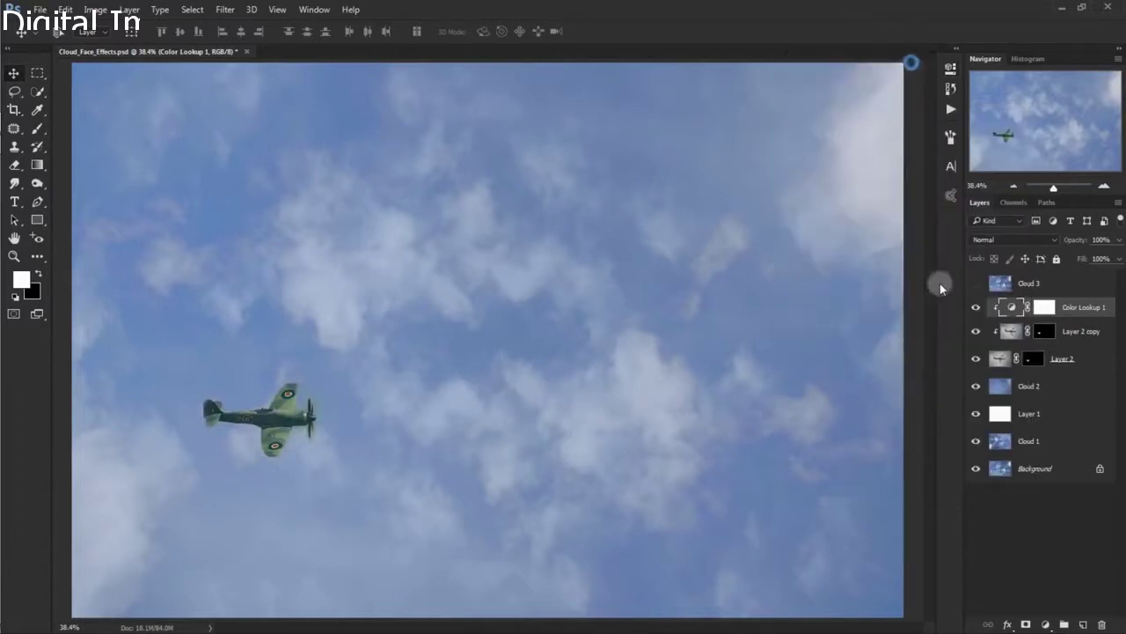
left_click(999, 241)
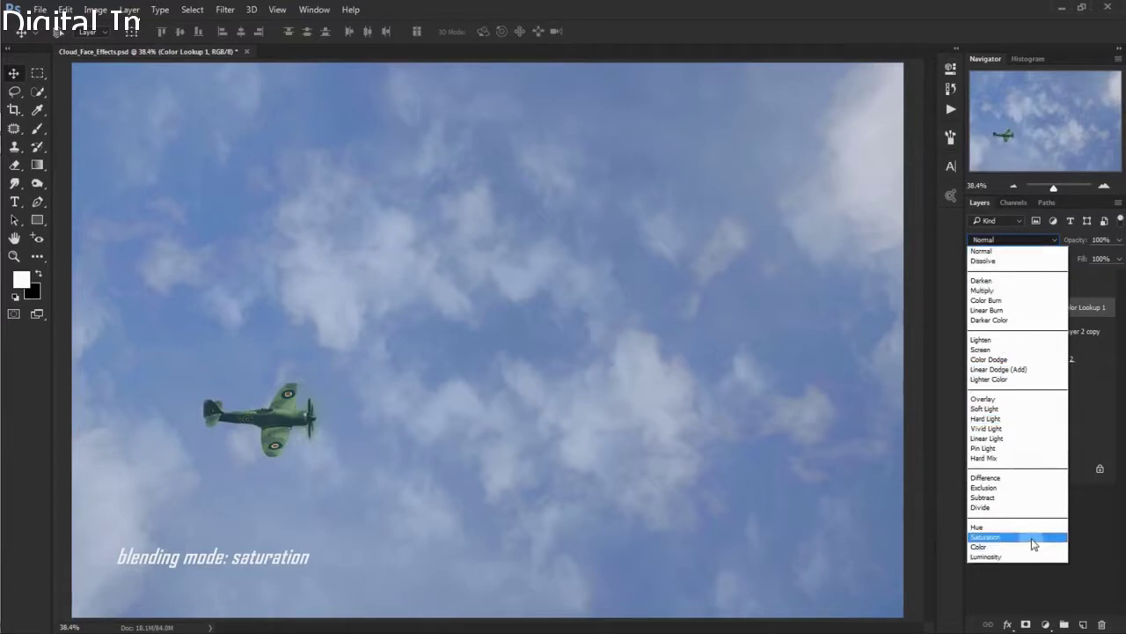
left_click(1032, 537)
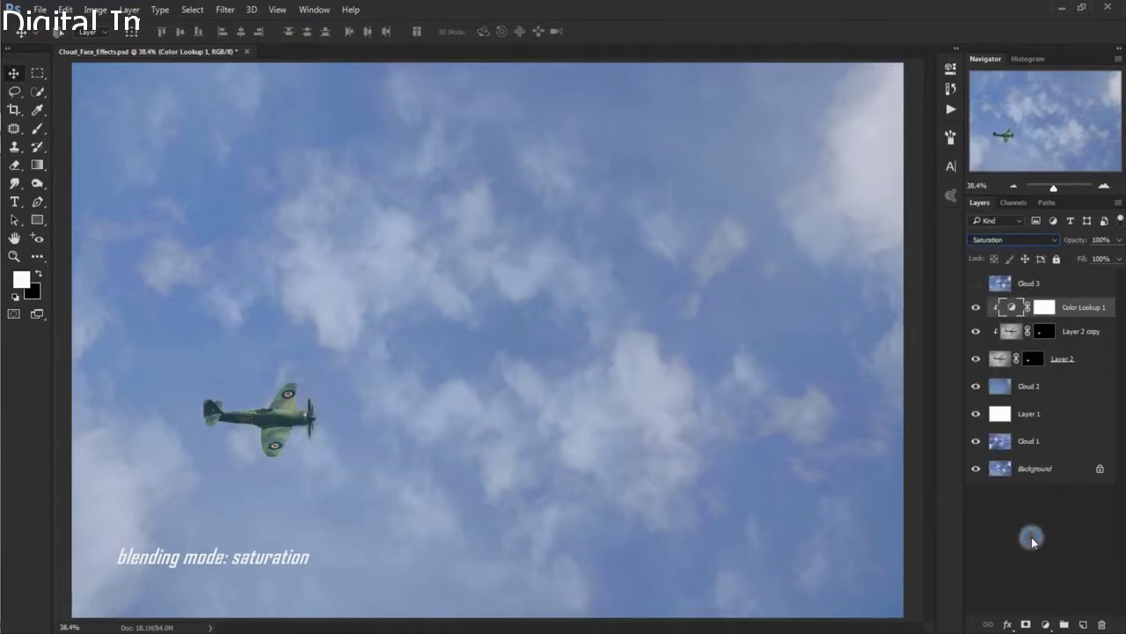
left_click(977, 308)
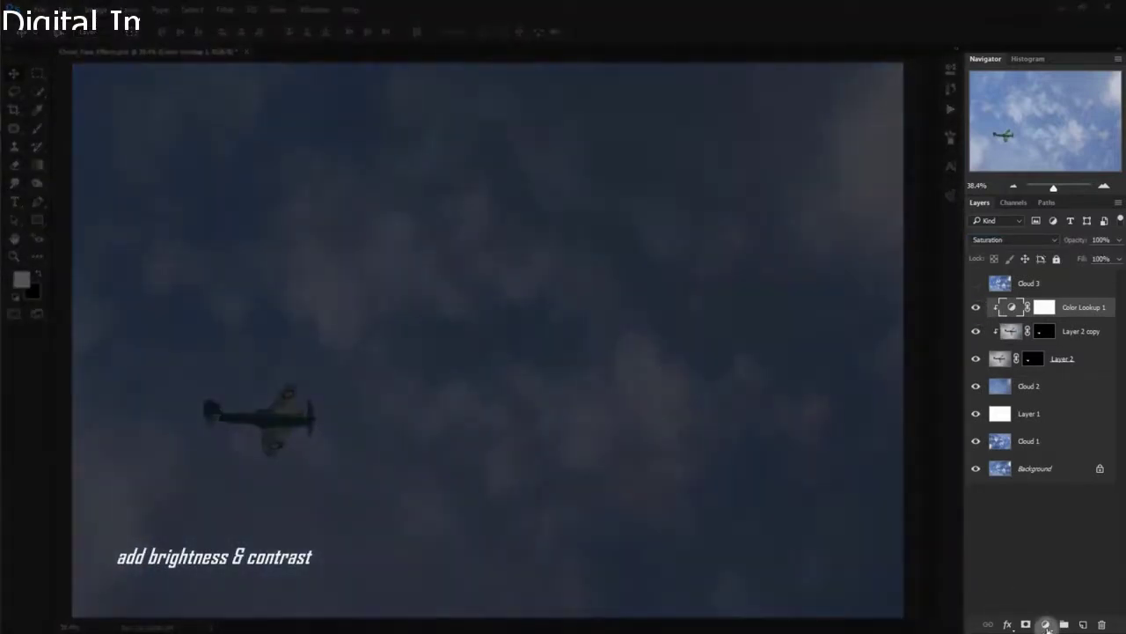
Add a Brightness/Contrast layer clipped above Color Lookup 1, with Brightness 5 and Contrast 51
left_click(1046, 624)
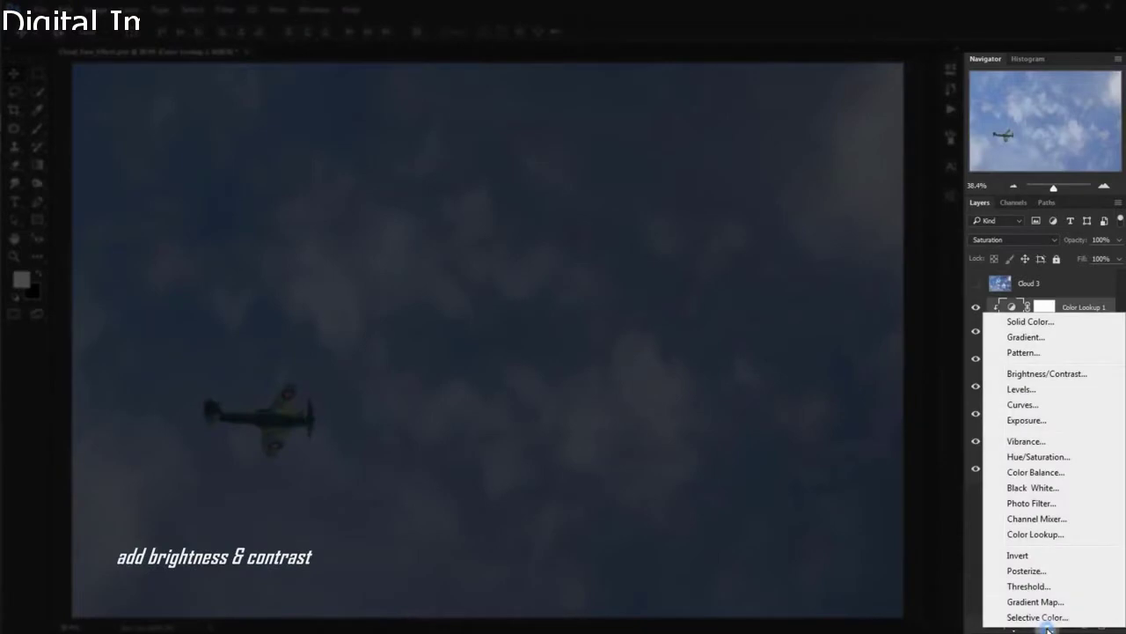
left_click(1088, 374)
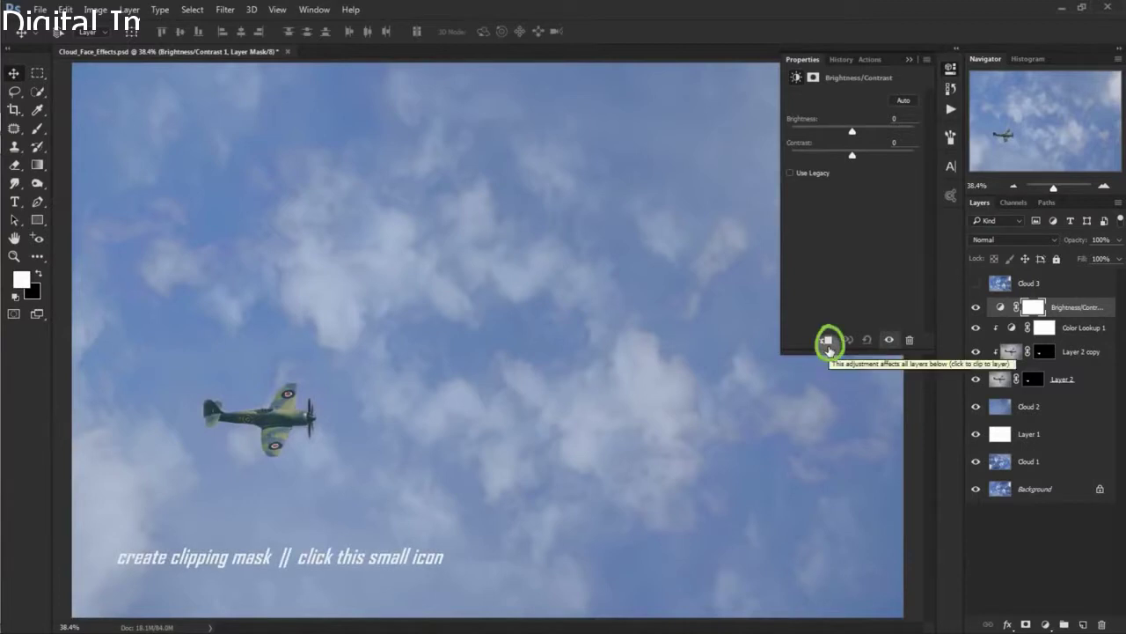
left_click(828, 350)
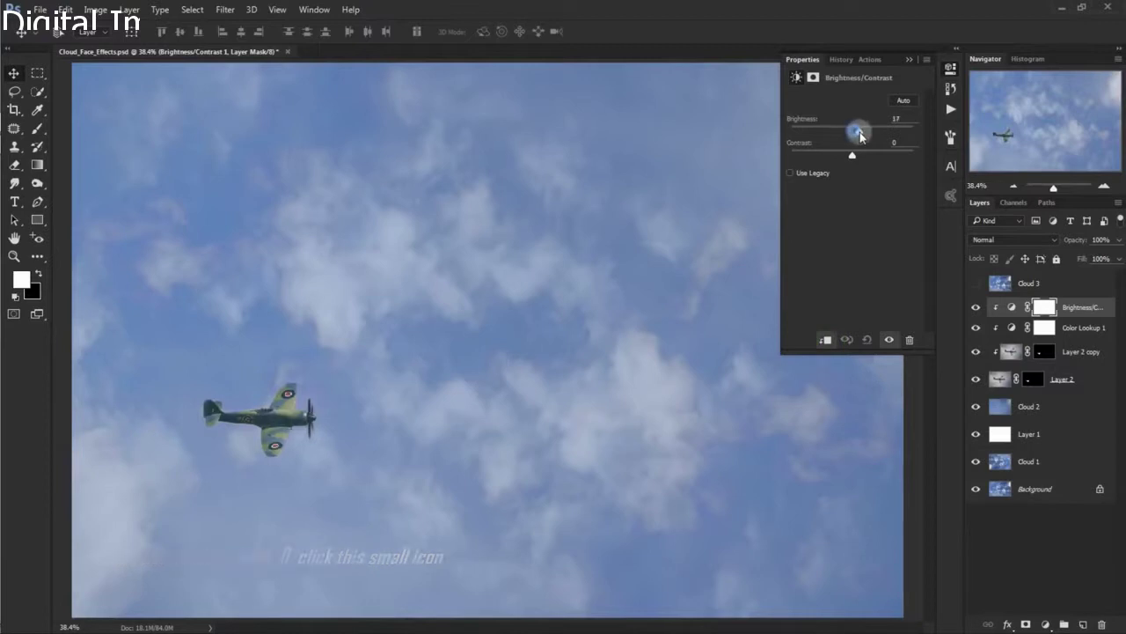
left_click_drag(854, 132, 858, 131)
left_click(891, 121)
type("5")
left_click(851, 155)
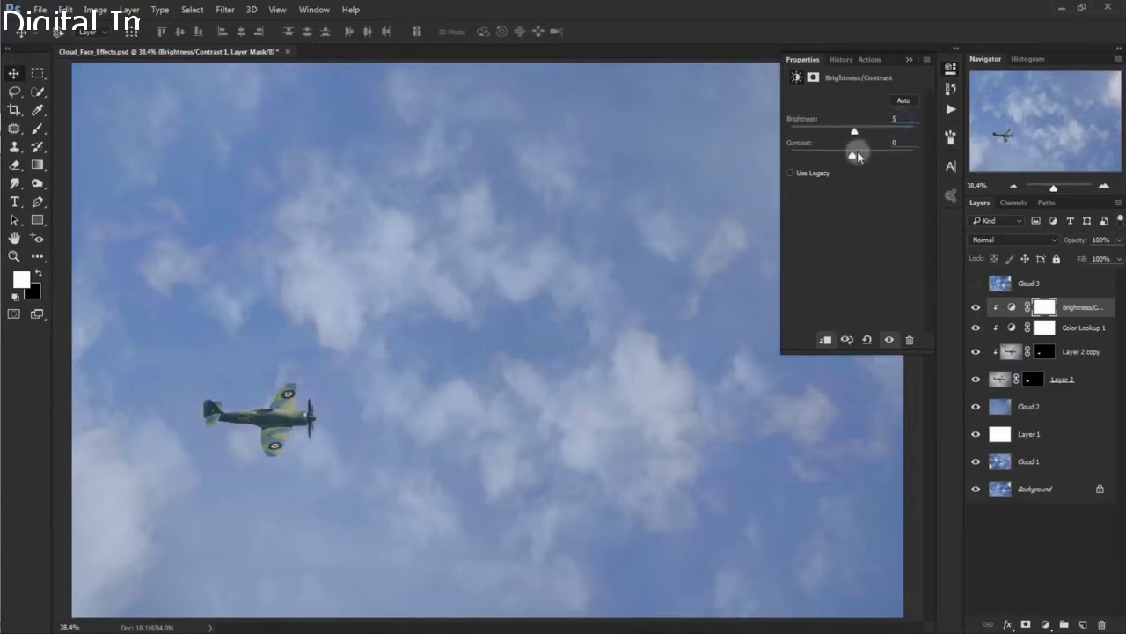
left_click(887, 144)
left_click(912, 139)
left_click(911, 61)
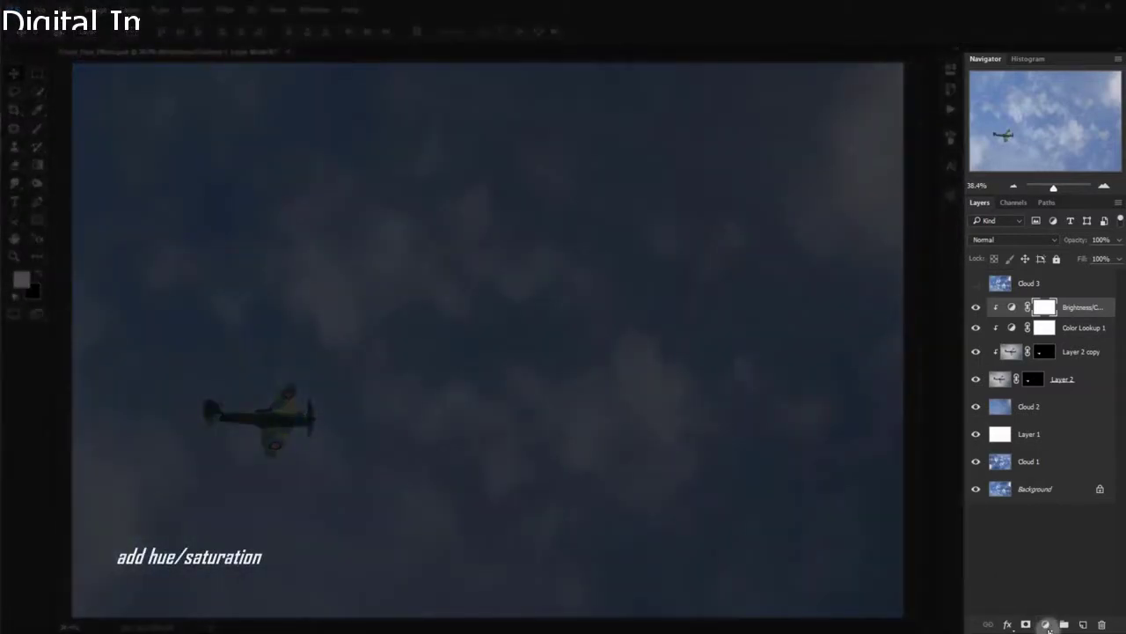
Add a clipped Hue/Saturation layer setting Cyans to Hue +2, Saturation +68, Lightness -16
left_click(1047, 625)
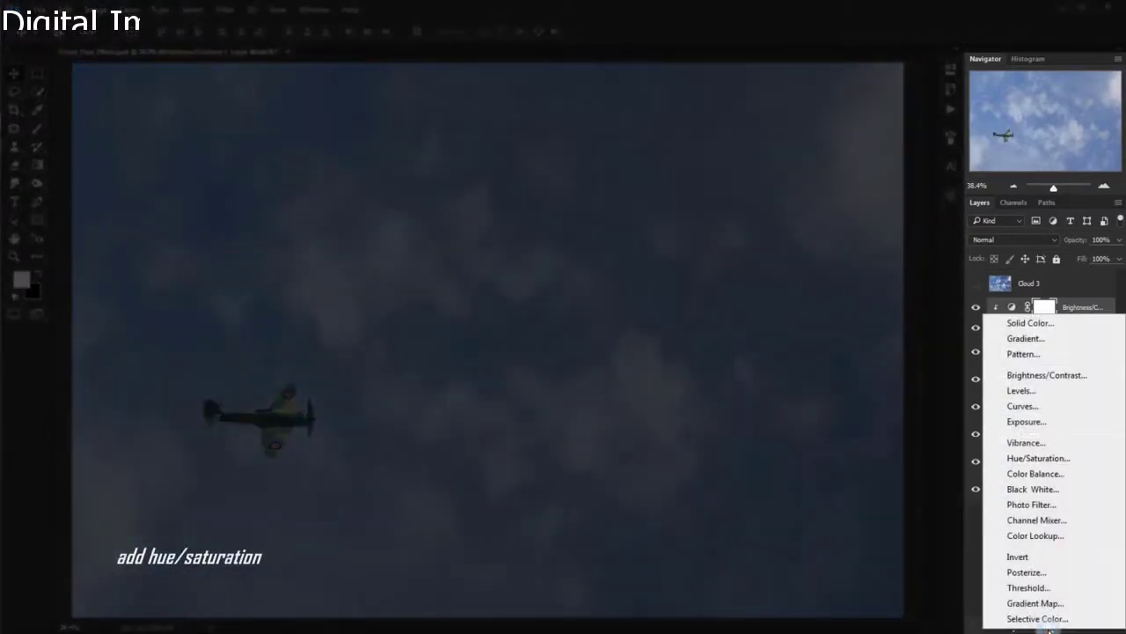
left_click(1038, 457)
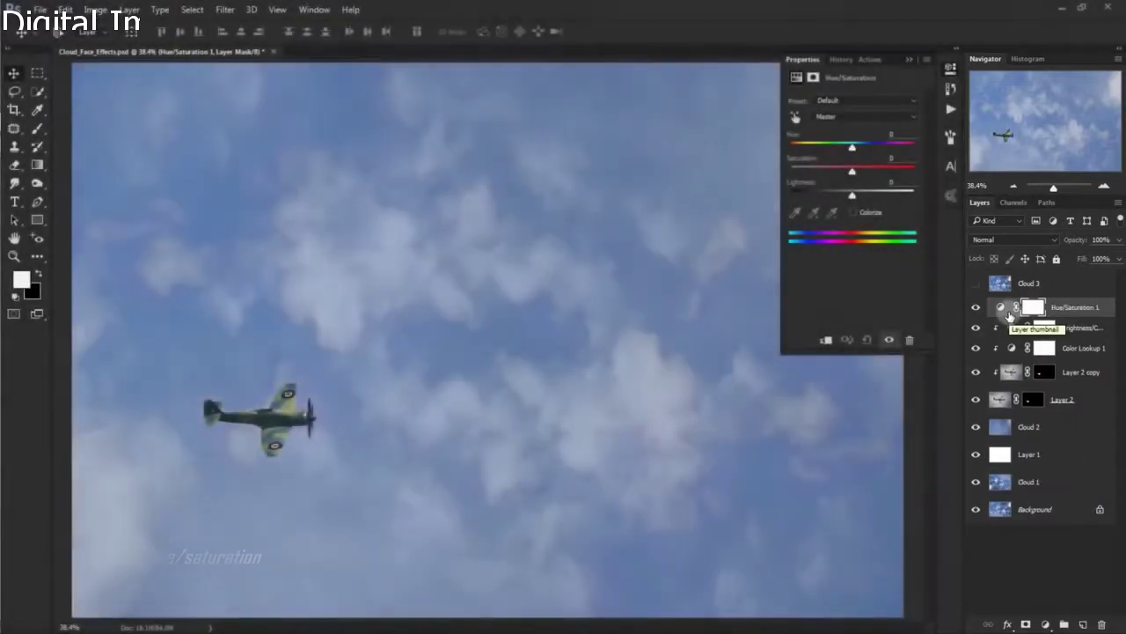
left_click(827, 351)
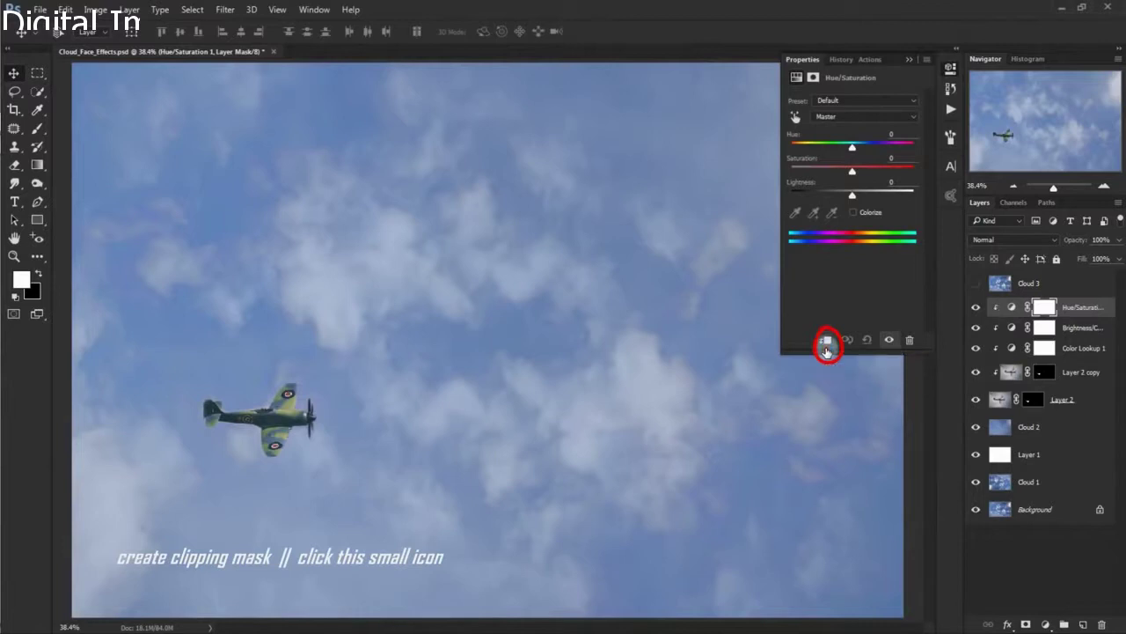
left_click(843, 118)
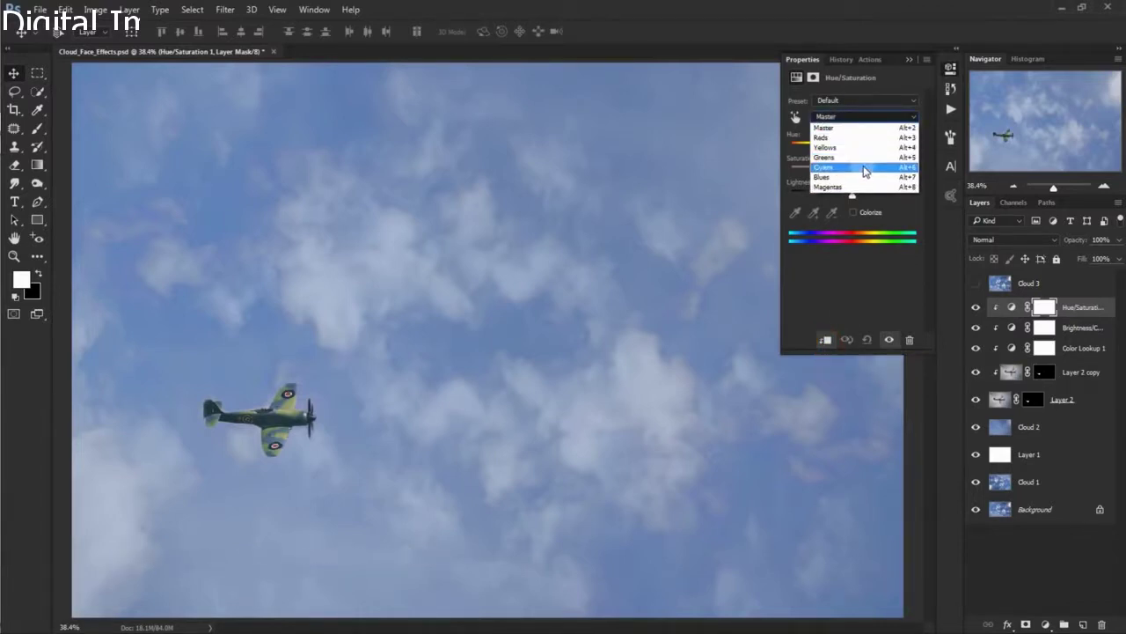
left_click(865, 168)
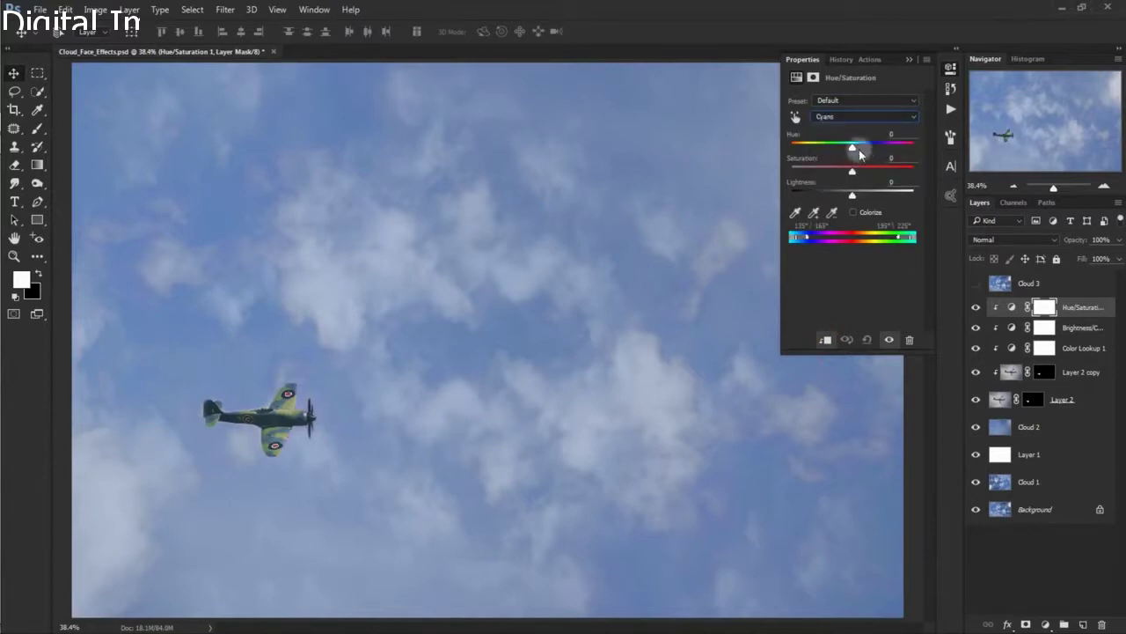
left_click_drag(850, 147, 855, 148)
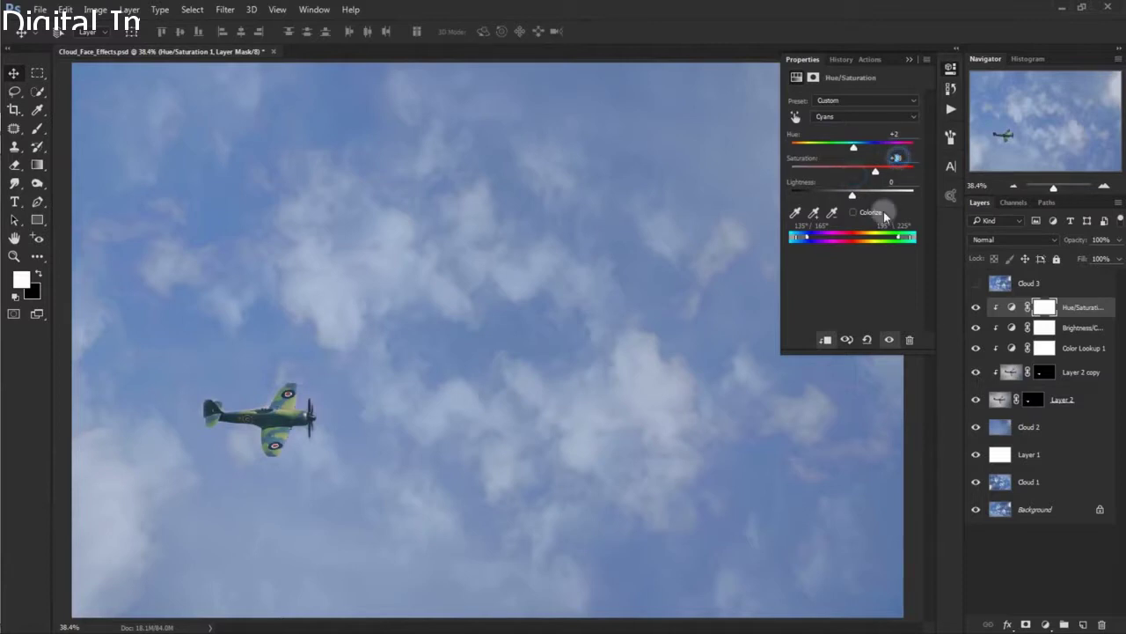
left_click(895, 182)
type("-16")
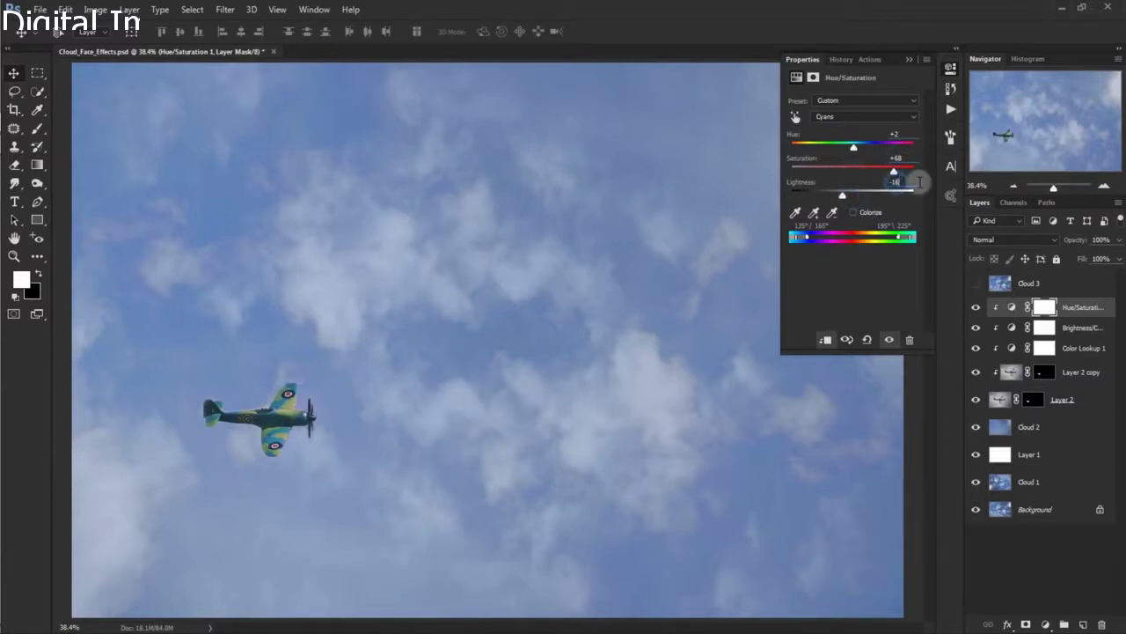
left_click(909, 62)
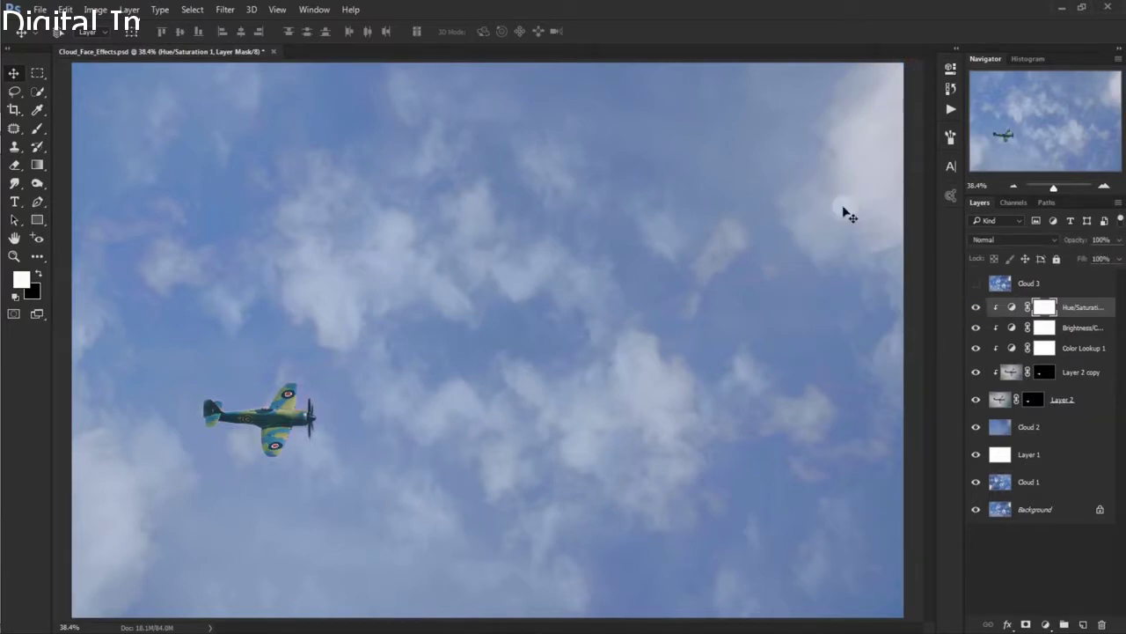
left_click(884, 624)
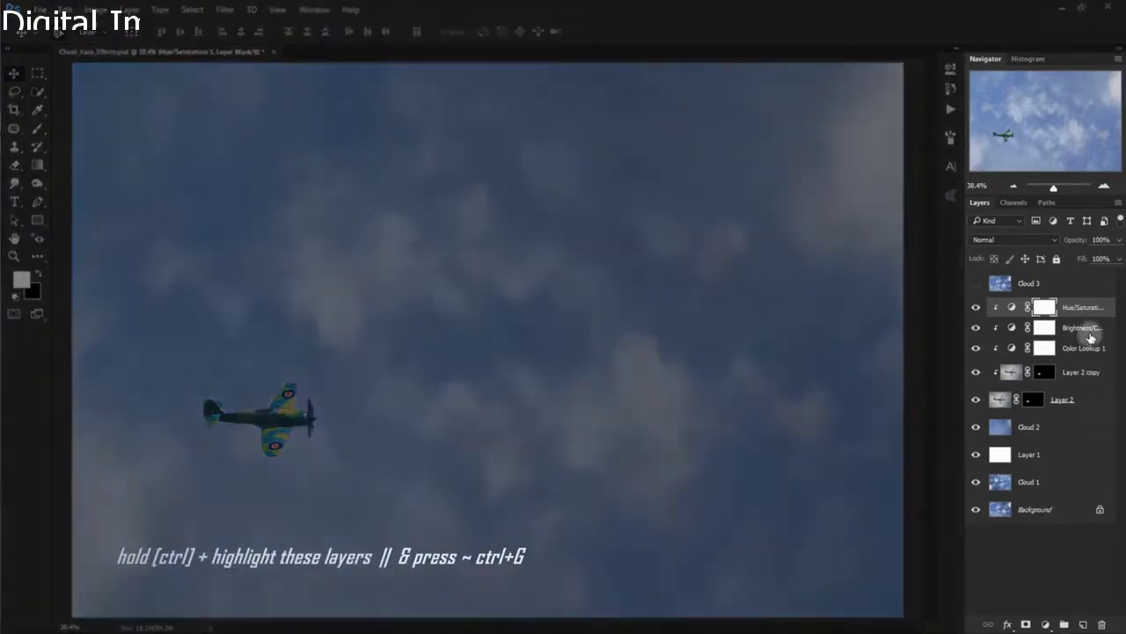
Group Layer 2 and its clipped copy and adjustments into a folder named Aeroplane
left_click(1089, 332, "ctrl")
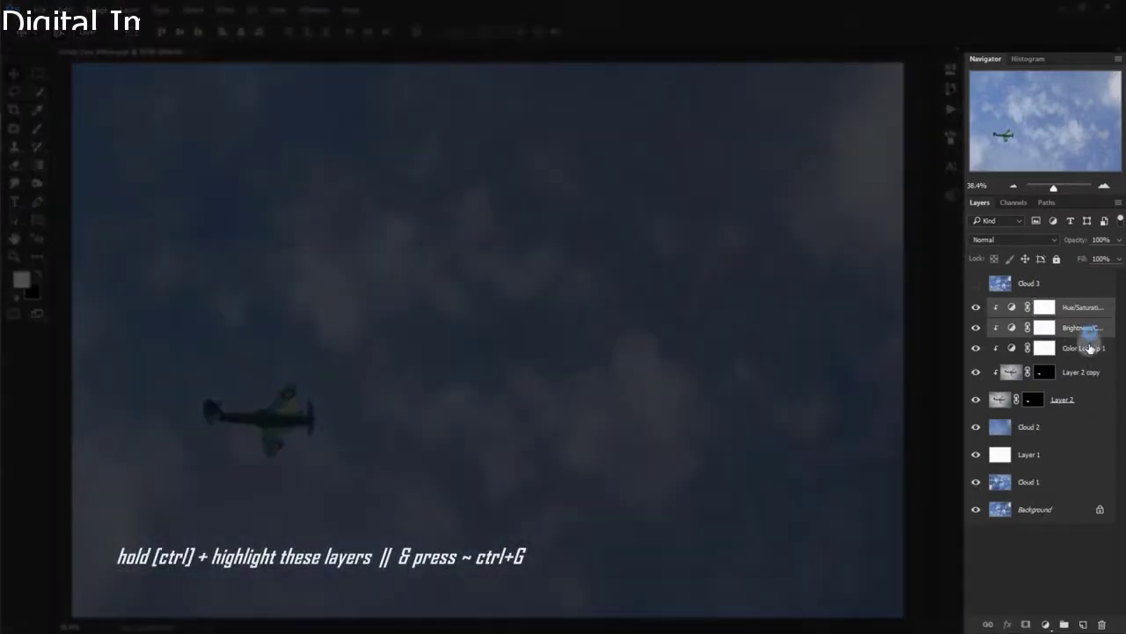
left_click(1089, 372, "ctrl")
left_click(1091, 401, "ctrl")
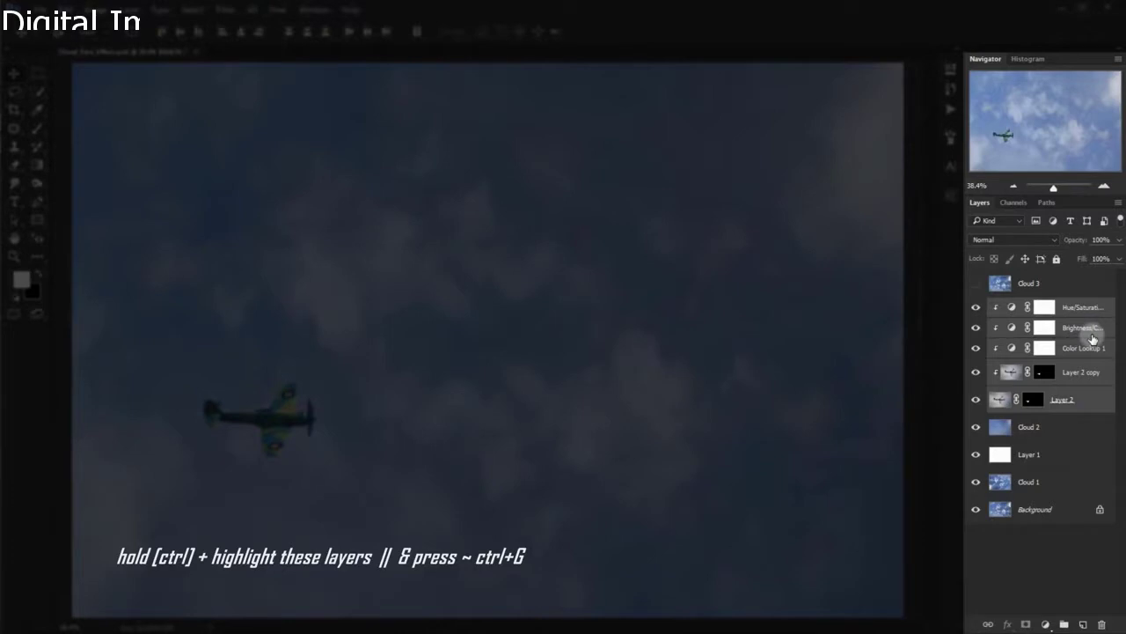
key("ctrl+g")
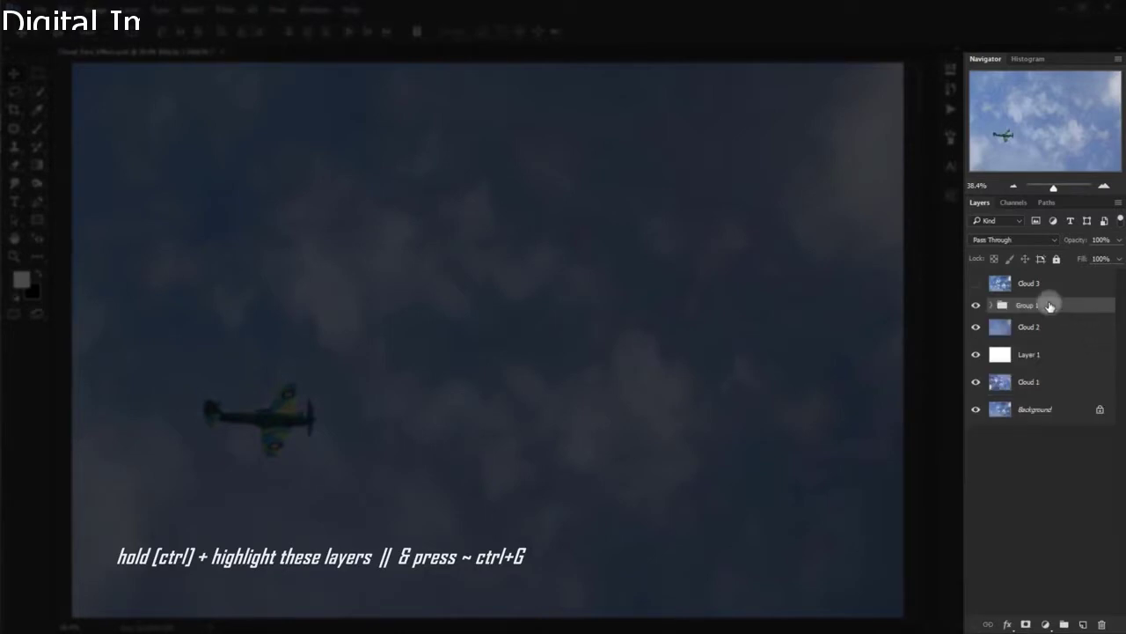
double_click(1026, 305)
type("Aeroplane")
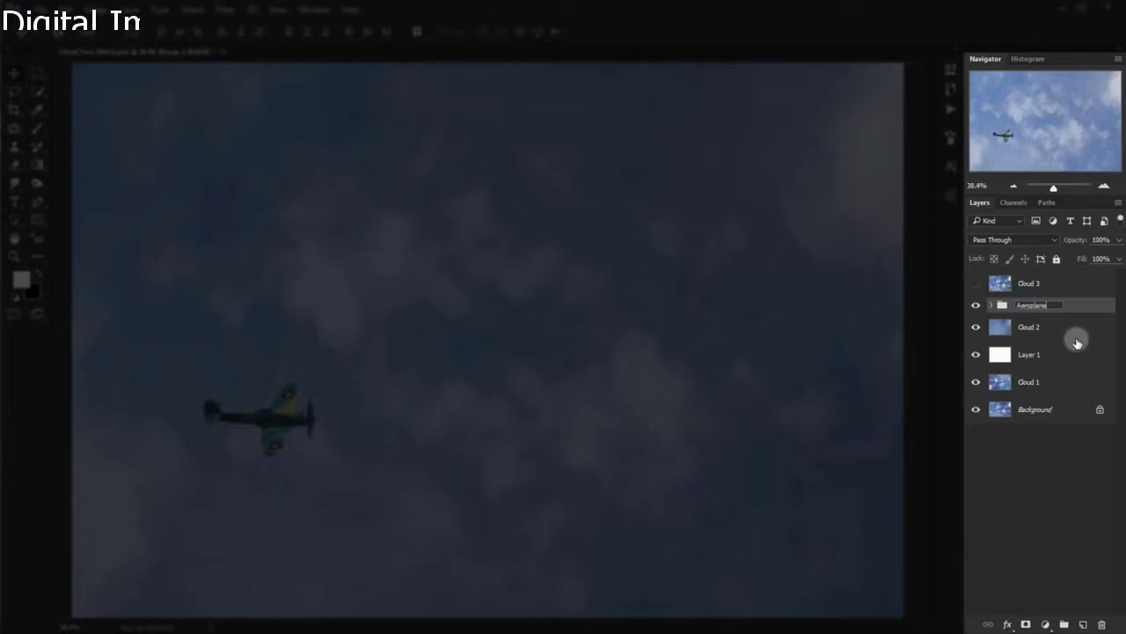
key("Return")
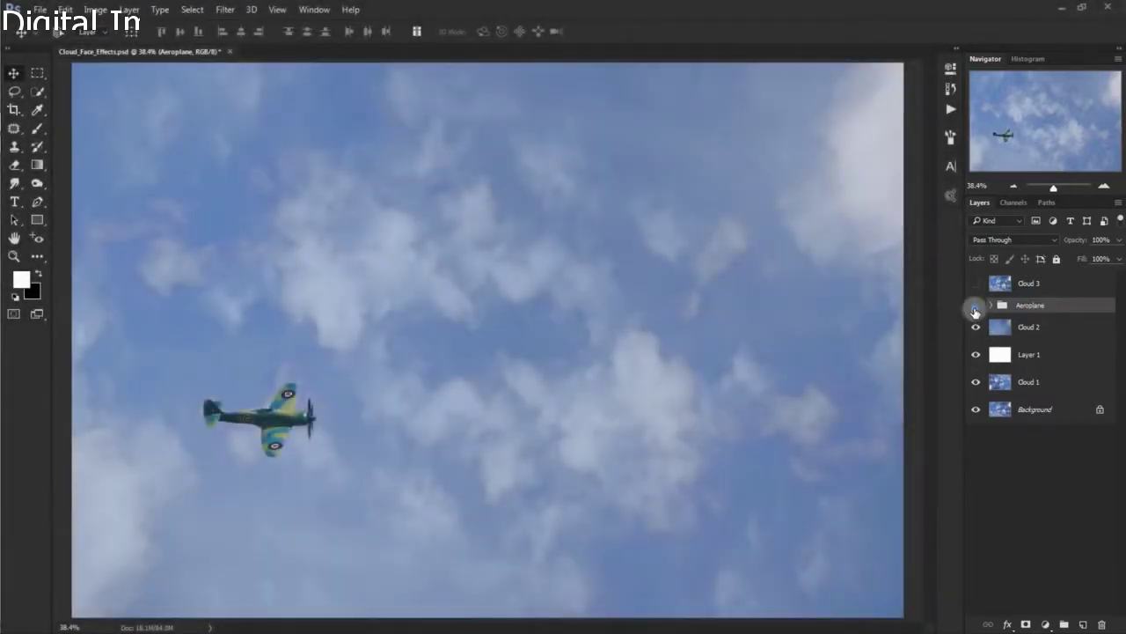
left_click(975, 308)
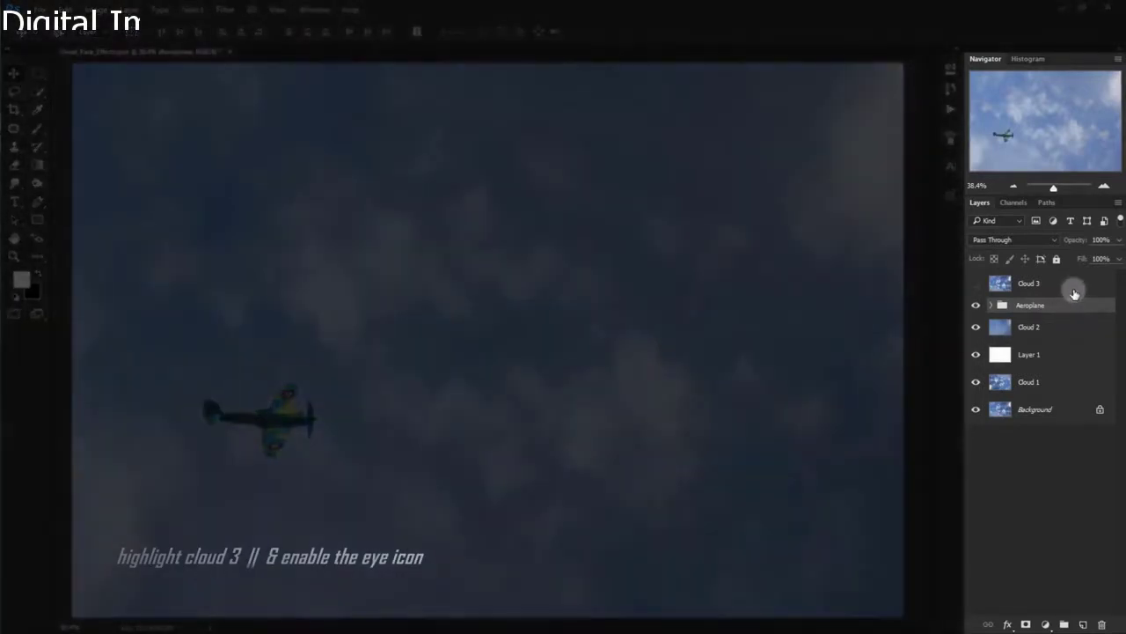
Show Cloud 3 and apply a Surface Blur with radius 39 and threshold 111
left_click(1073, 290)
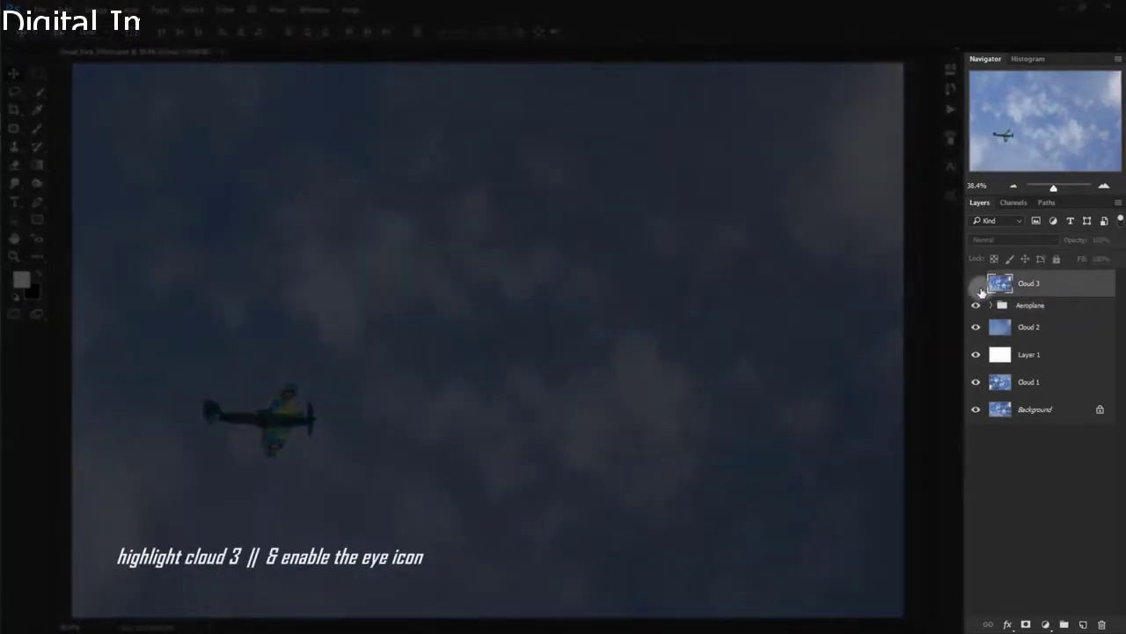
left_click(976, 284)
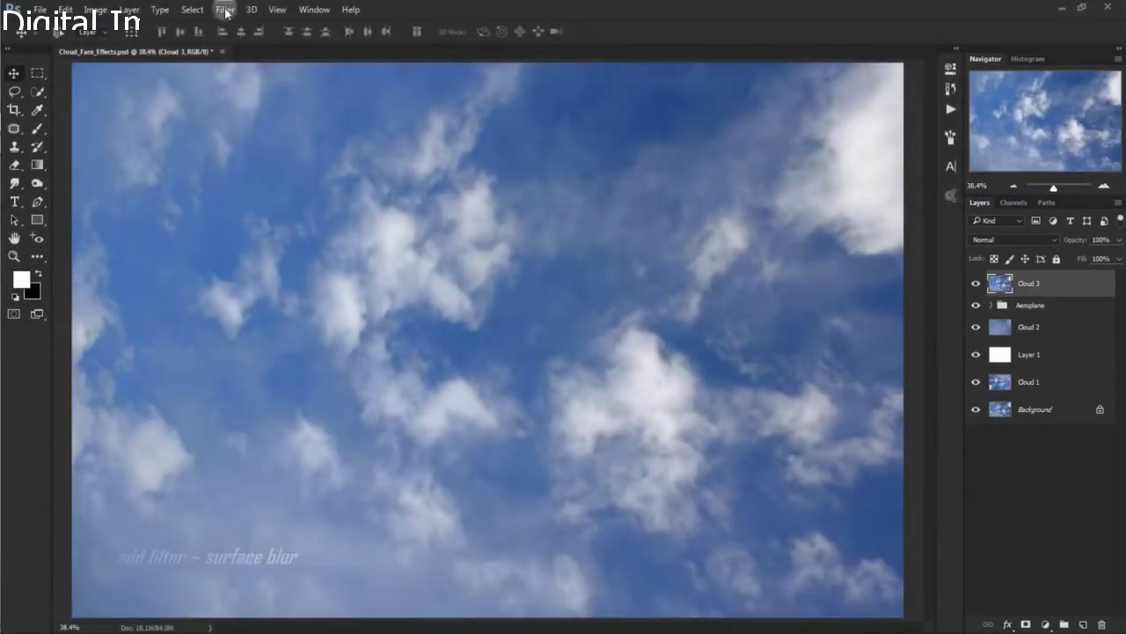
left_click(225, 10)
mouse_move(264, 165)
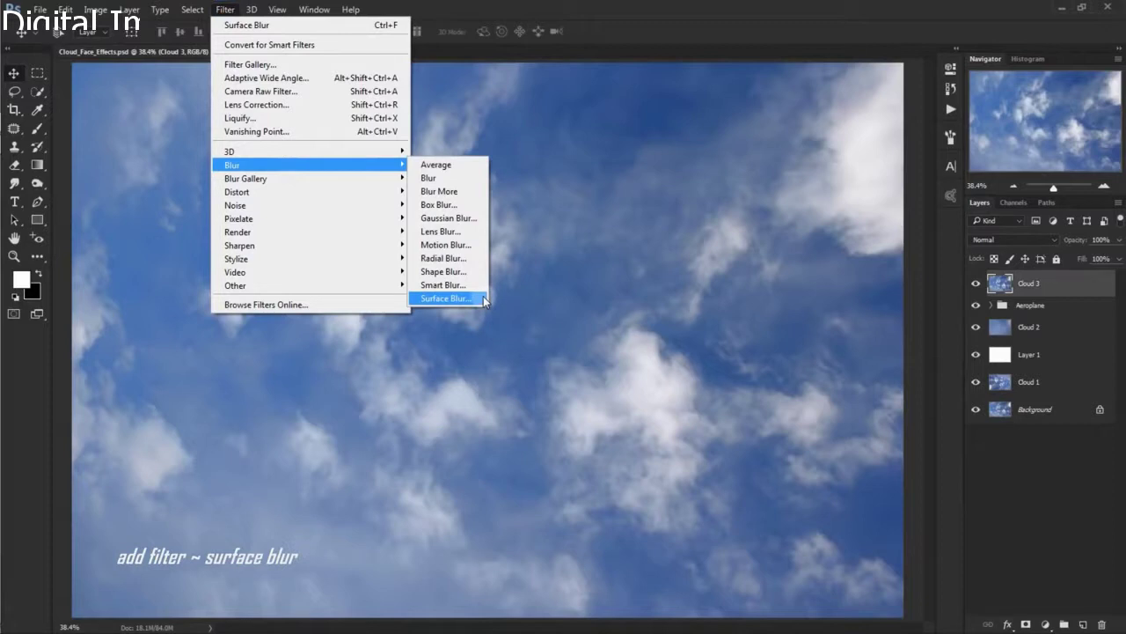
left_click(483, 299)
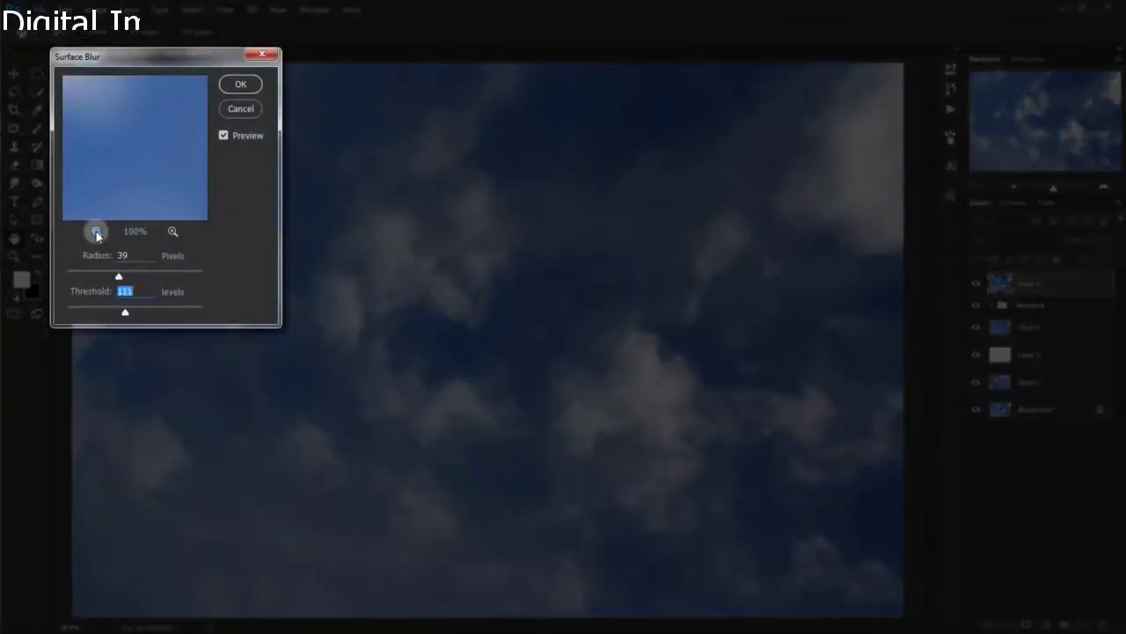
left_click(96, 232)
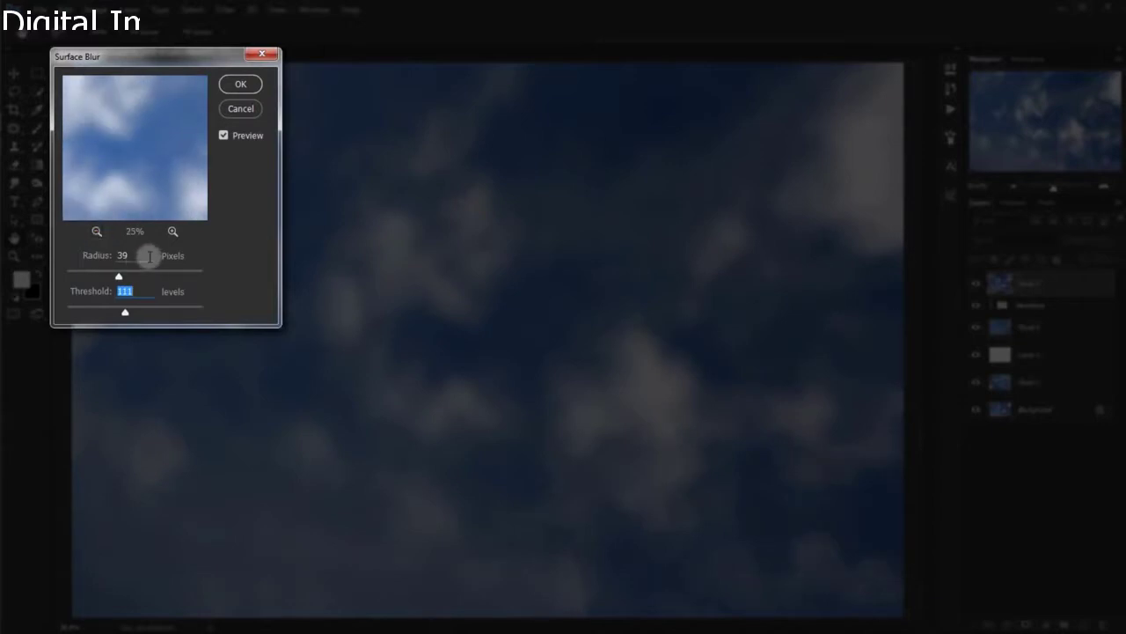
left_click(148, 255)
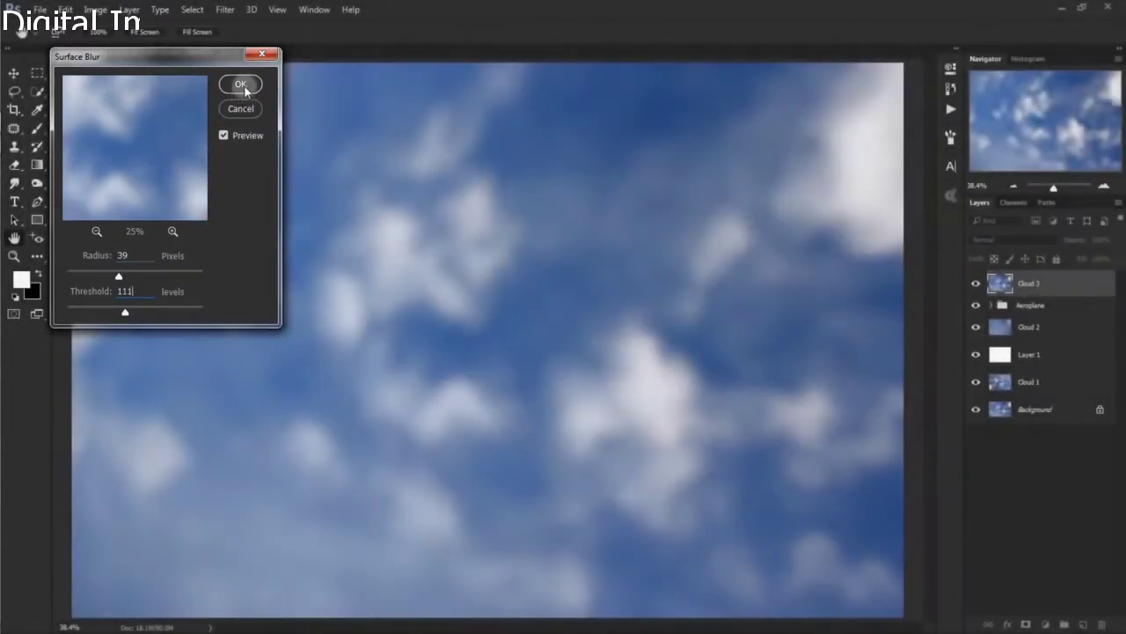
left_click(240, 85)
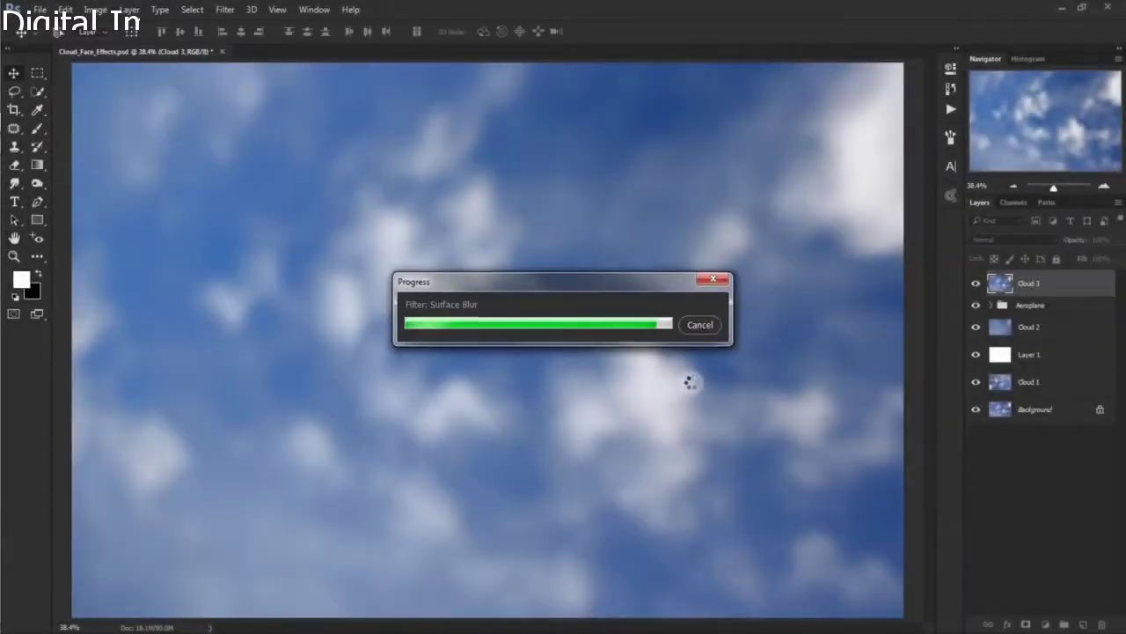
Set Cloud 3 to Soft Light blending and toggle it to compare
left_click(1006, 240)
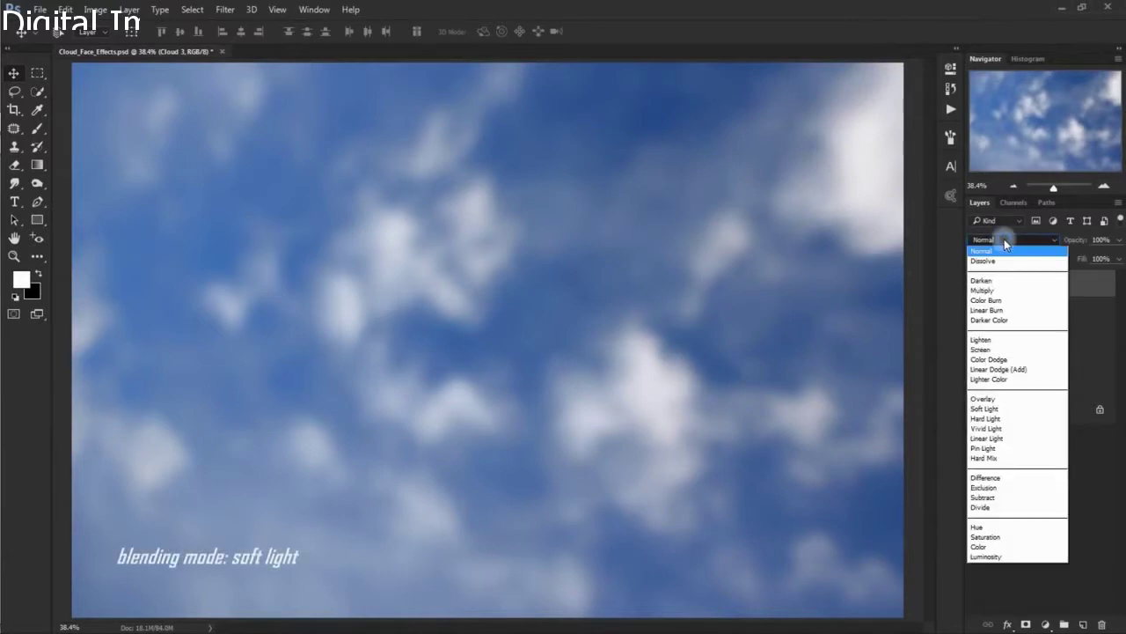
left_click(1038, 410)
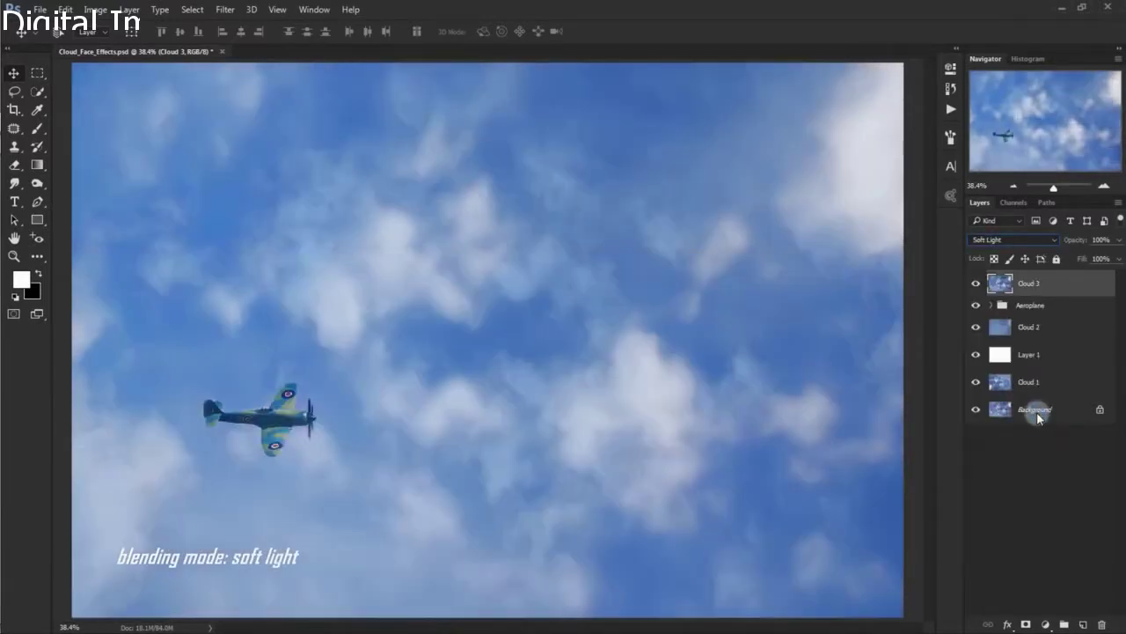
left_click(976, 284)
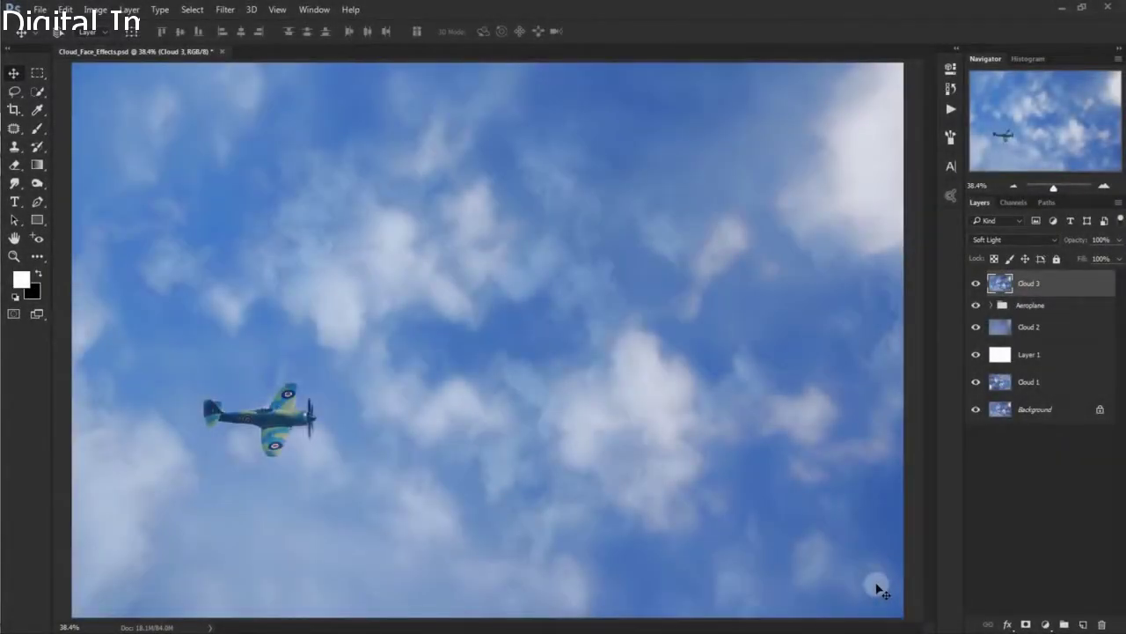
mouse_move(4, 141)
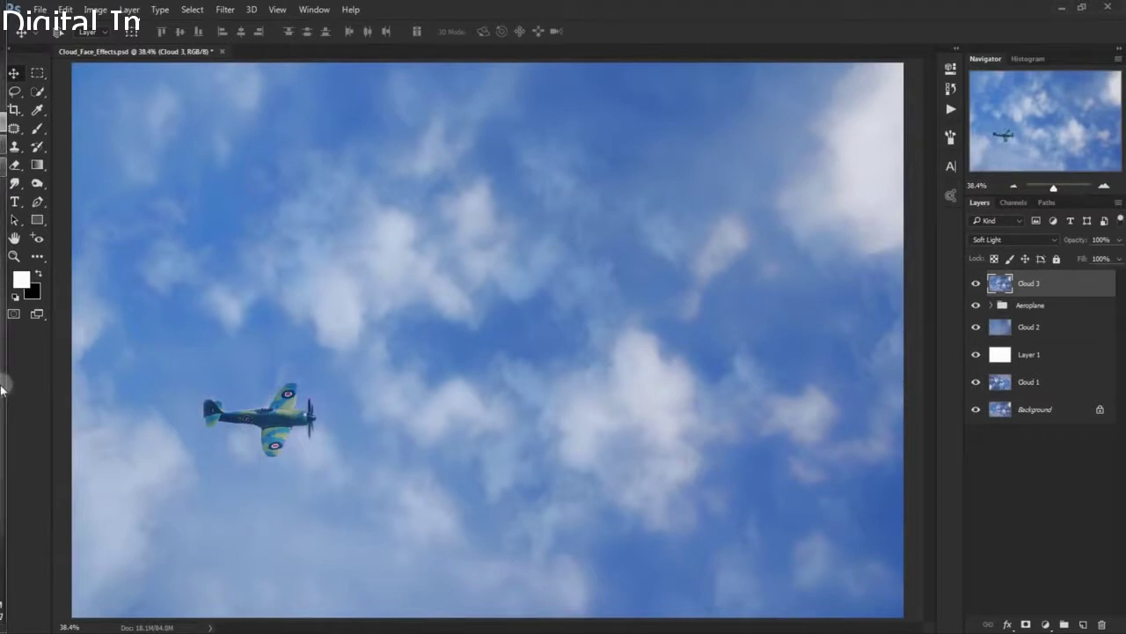
Open the portrait in Photoshop, drag it into Cloud_Face_Effects, and close Awesome_BW_Portrait.jpg
left_click(20, 151)
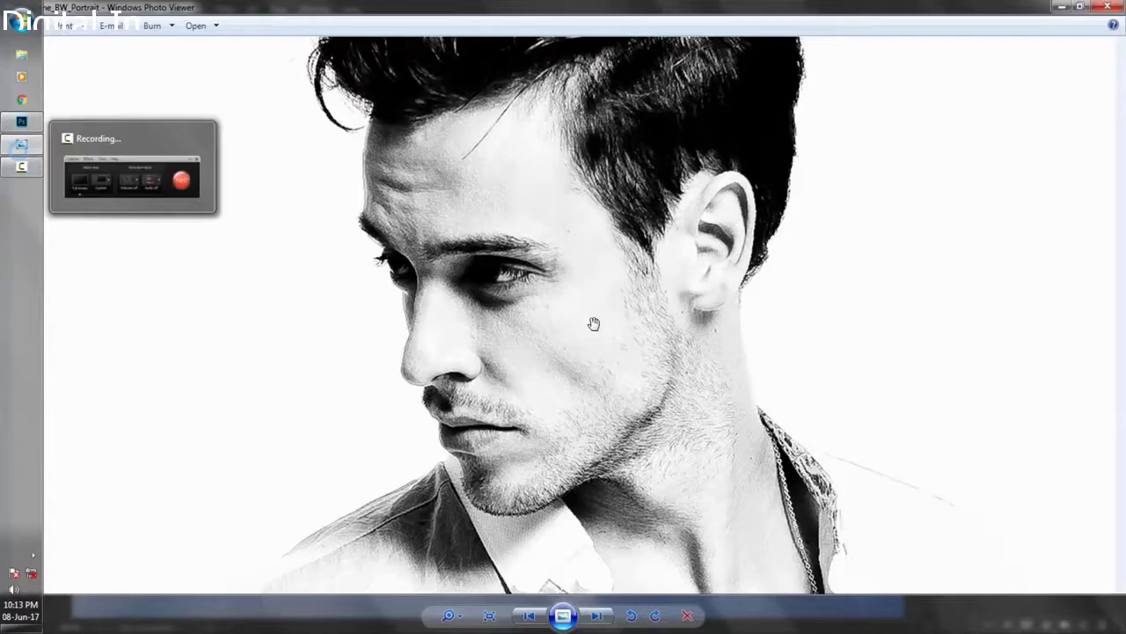
left_click(210, 28)
left_click(332, 76)
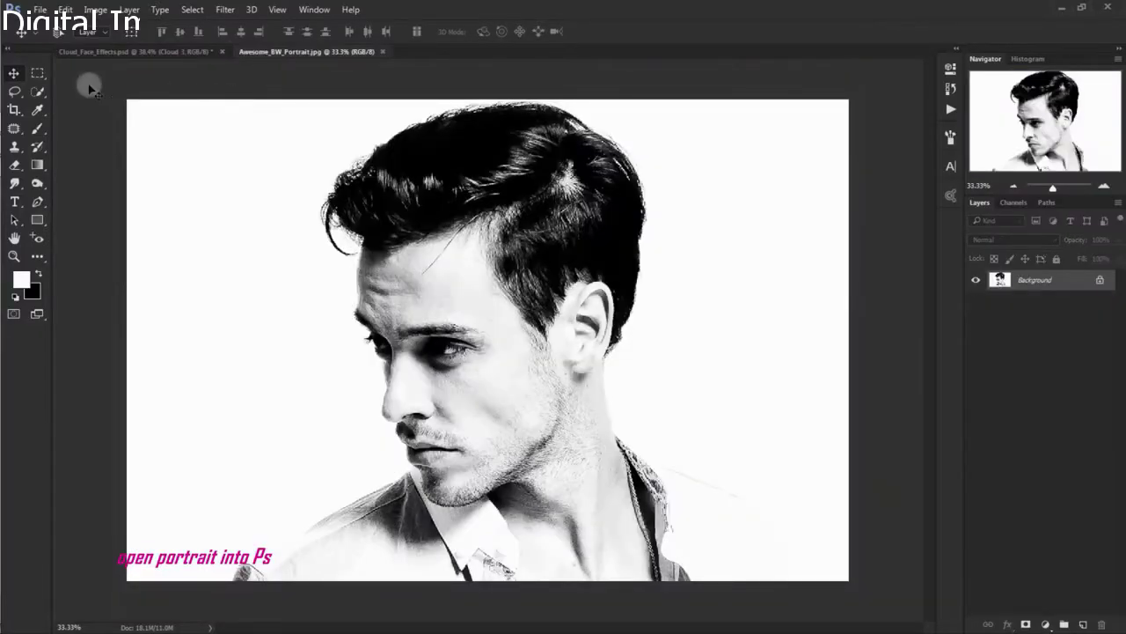
left_click(18, 75)
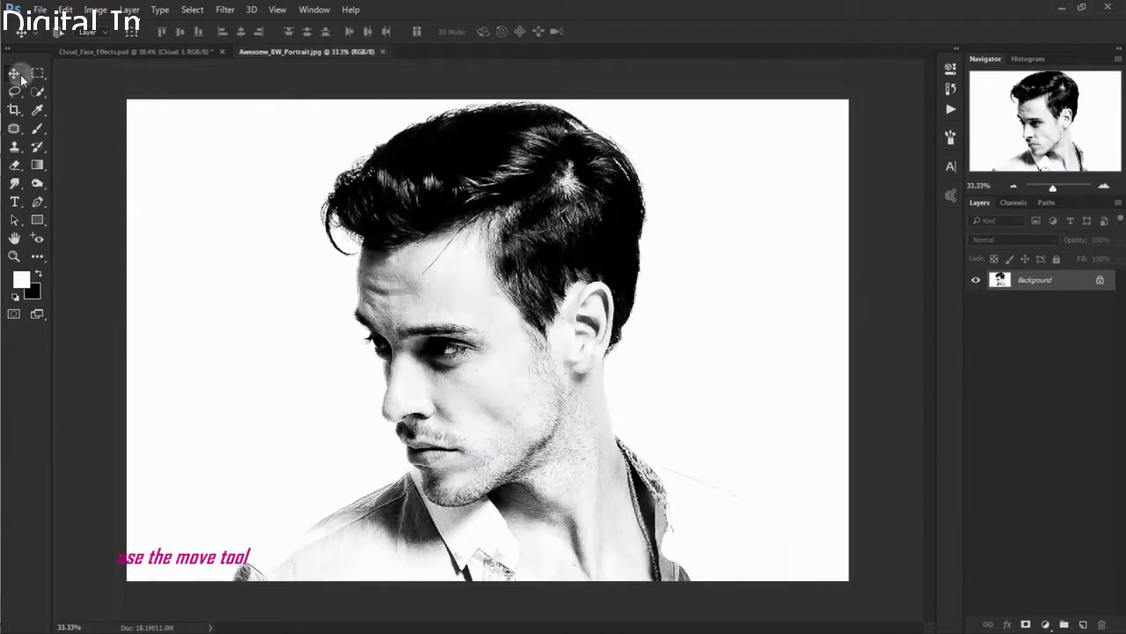
mouse_move(304, 220)
left_mouse_down()
mouse_move(198, 53)
mouse_move(385, 278)
mouse_move(408, 331)
left_mouse_up()
left_click(318, 55)
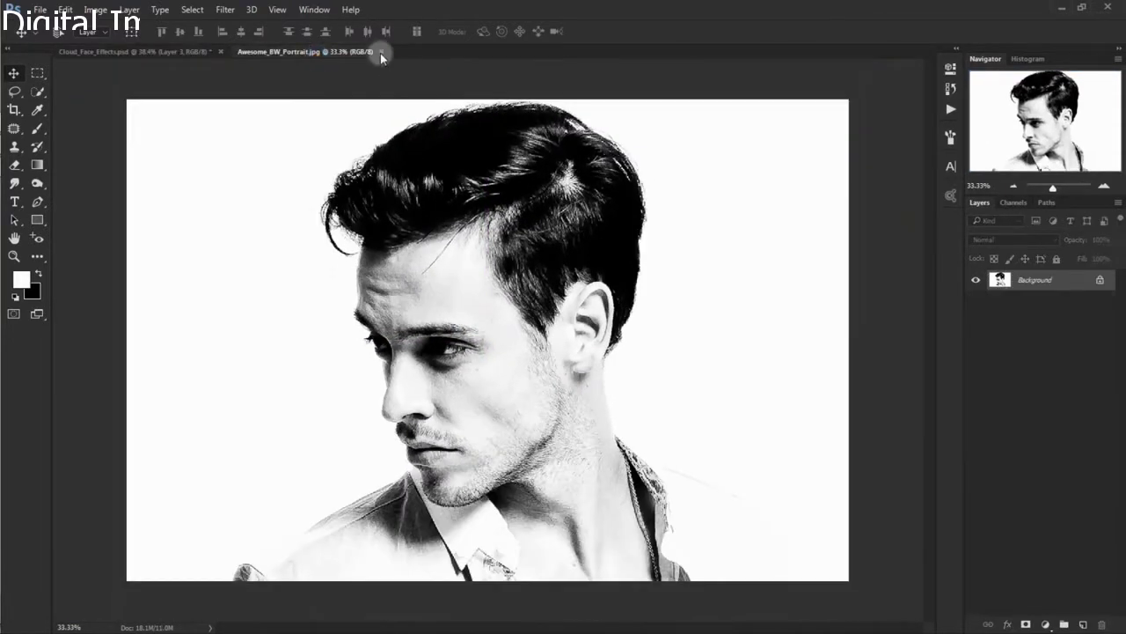
left_click(380, 52)
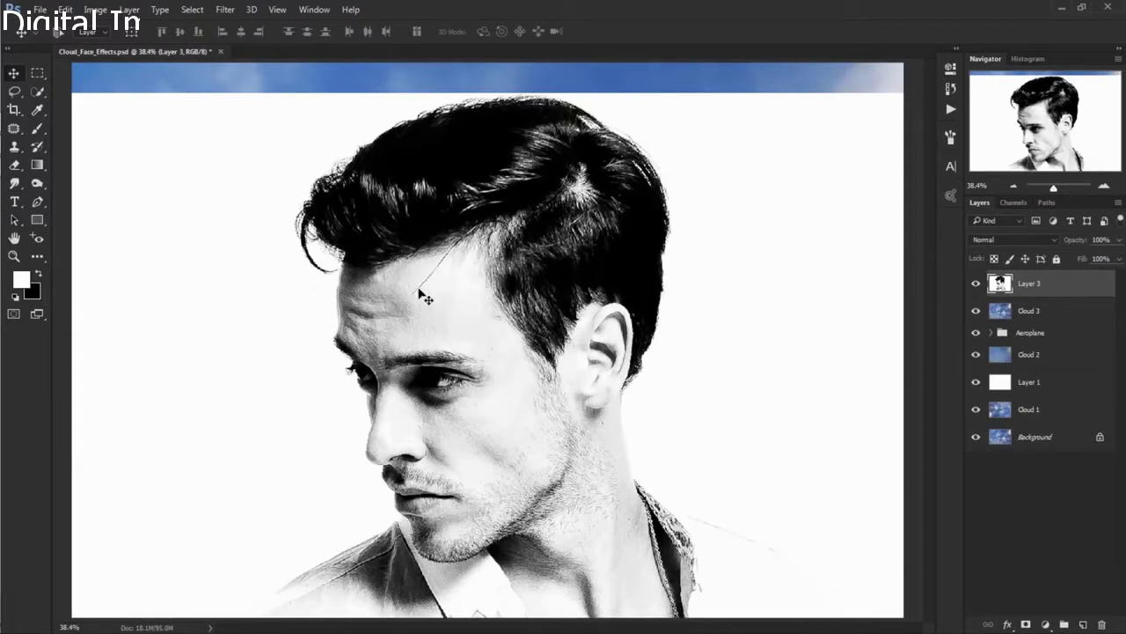
Move the portrait up and blend Layer 3 in Screen mode at 75% opacity
left_click_drag(290, 278, 286, 244)
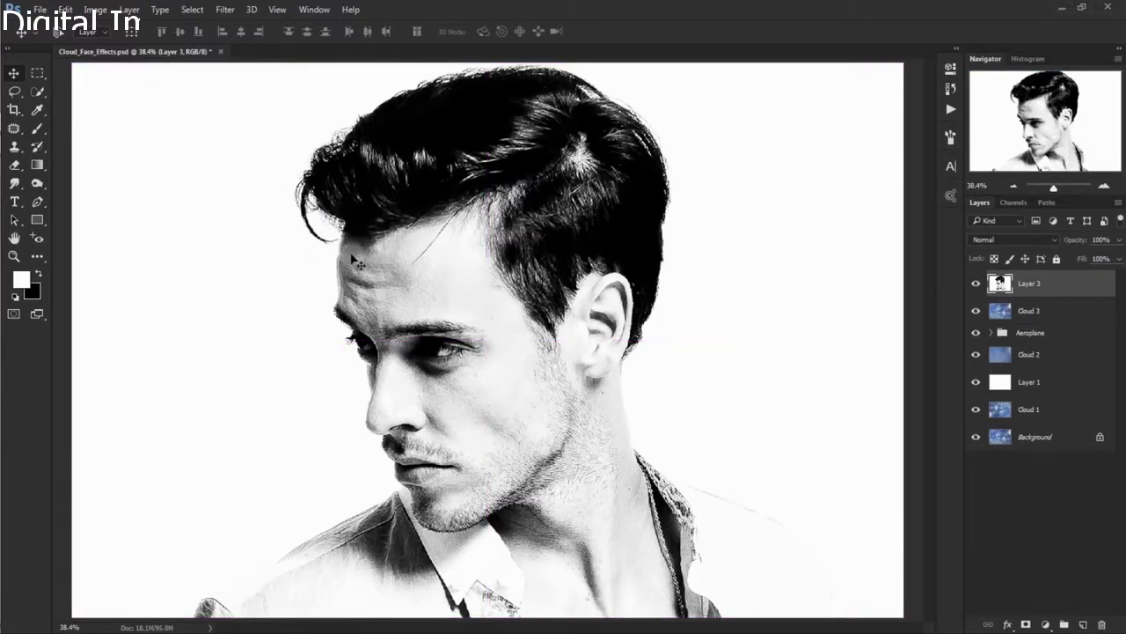
left_click(994, 242)
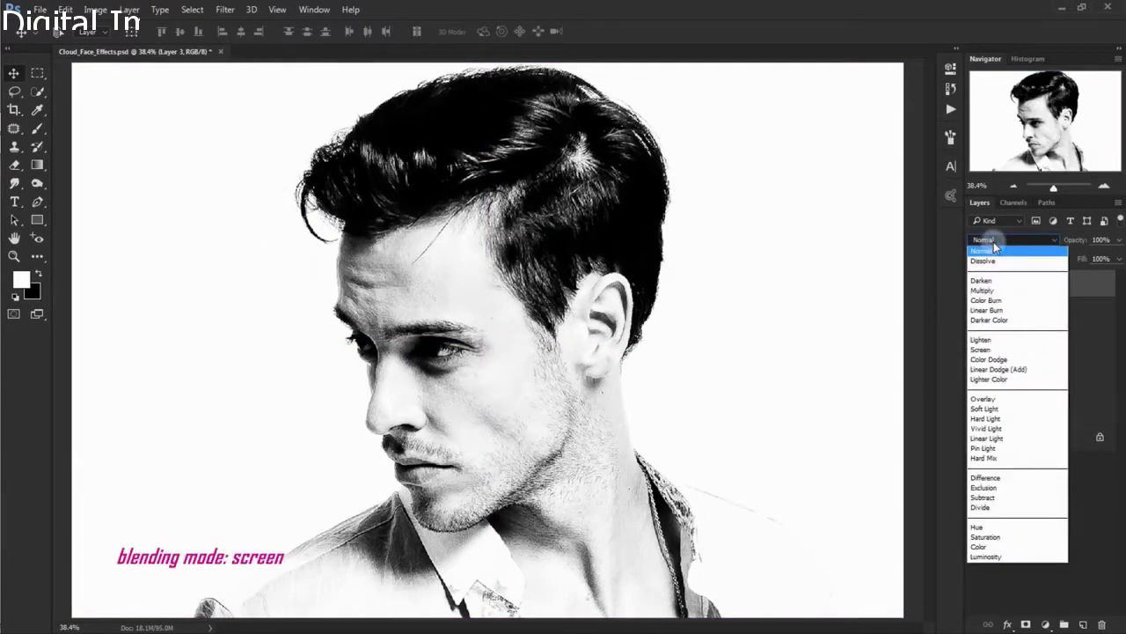
left_click(1008, 350)
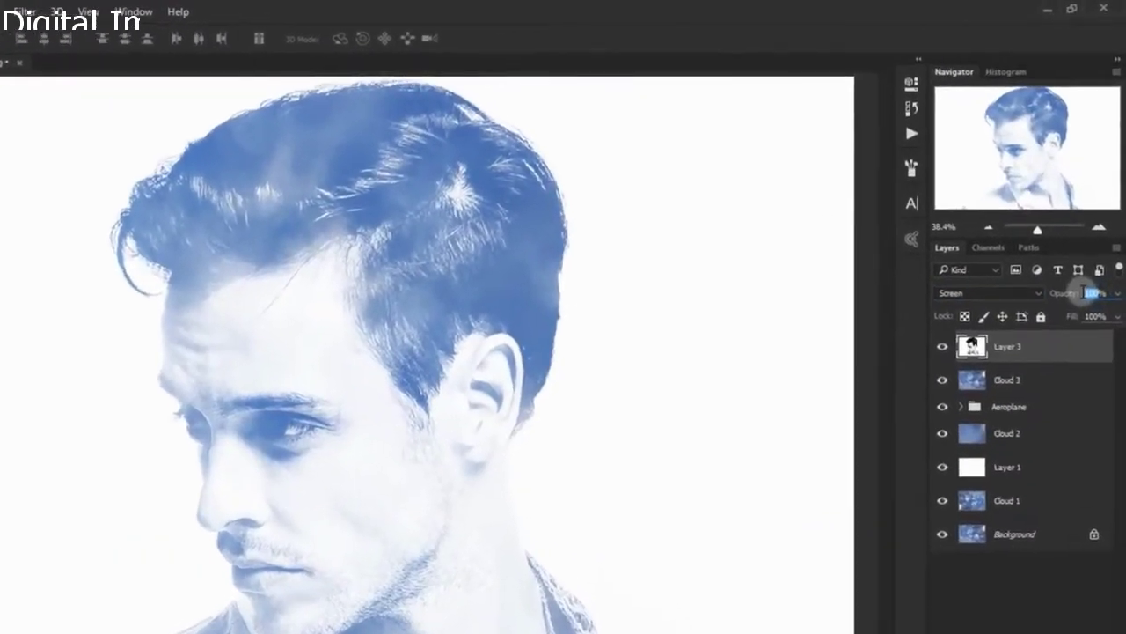
type("75")
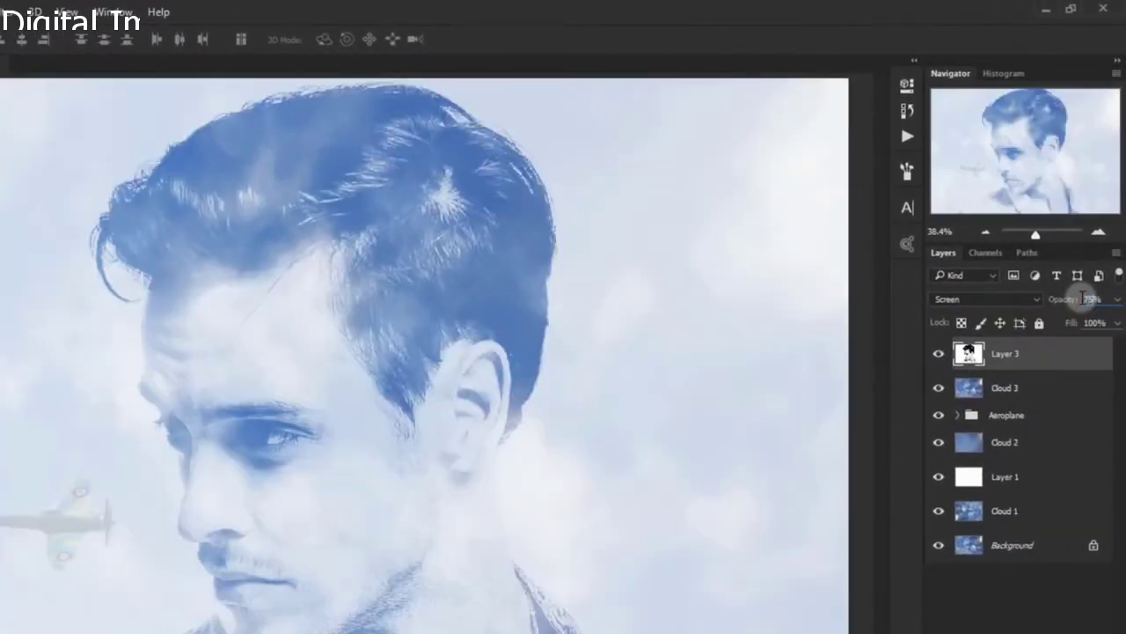
key("Return")
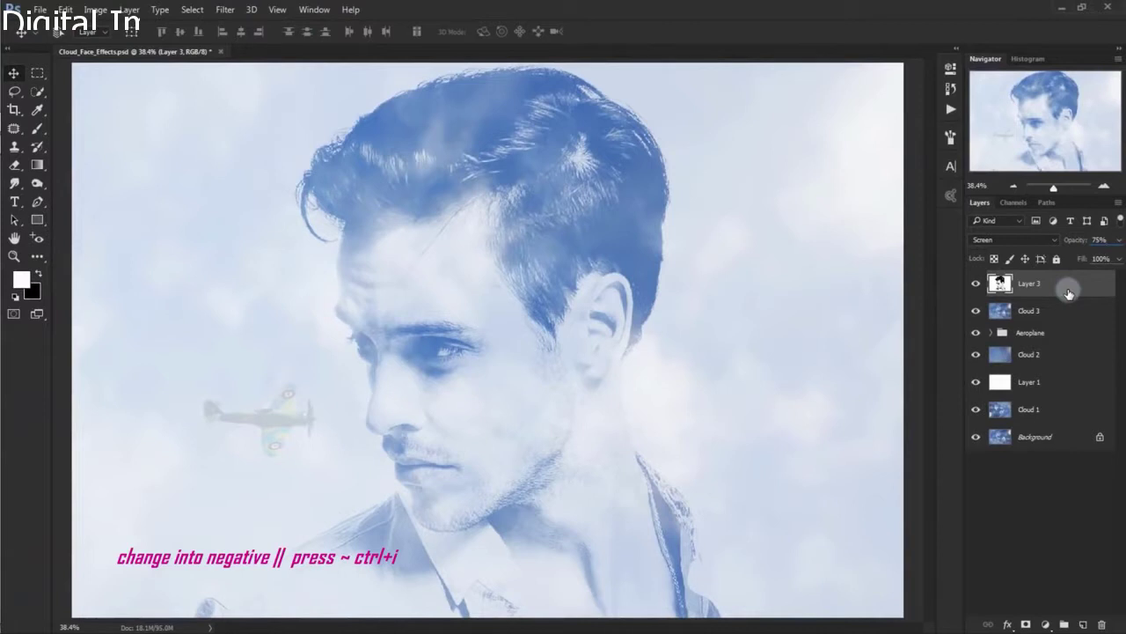
Invert Layer 3, add a layer mask, and set the Eraser to size 65 at 16% opacity
key("ctrl+i")
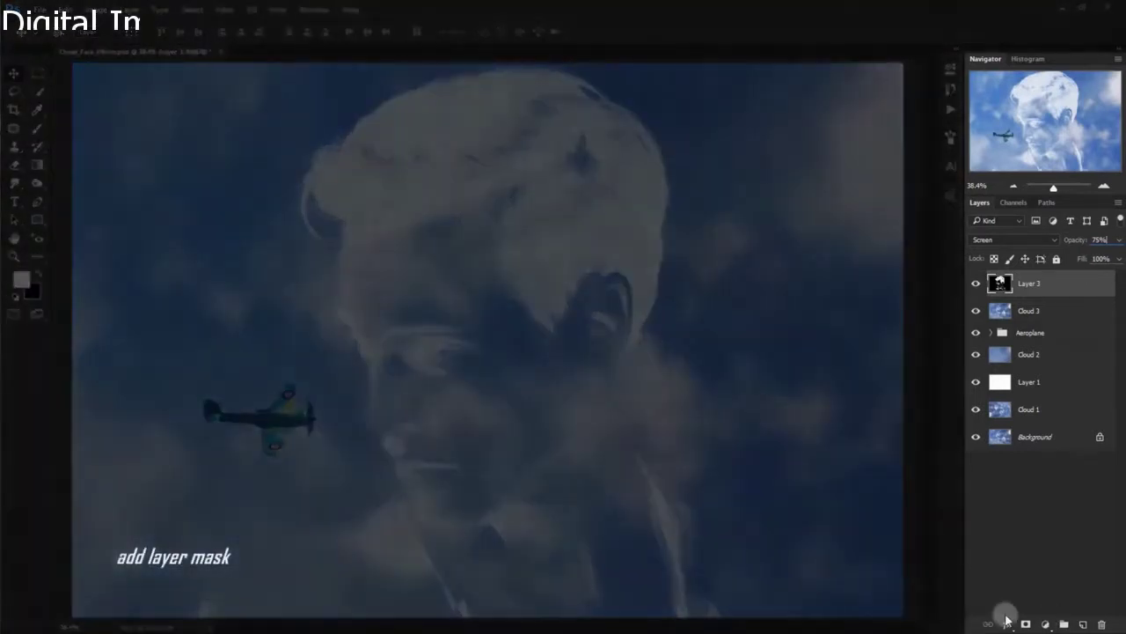
left_click(1026, 623)
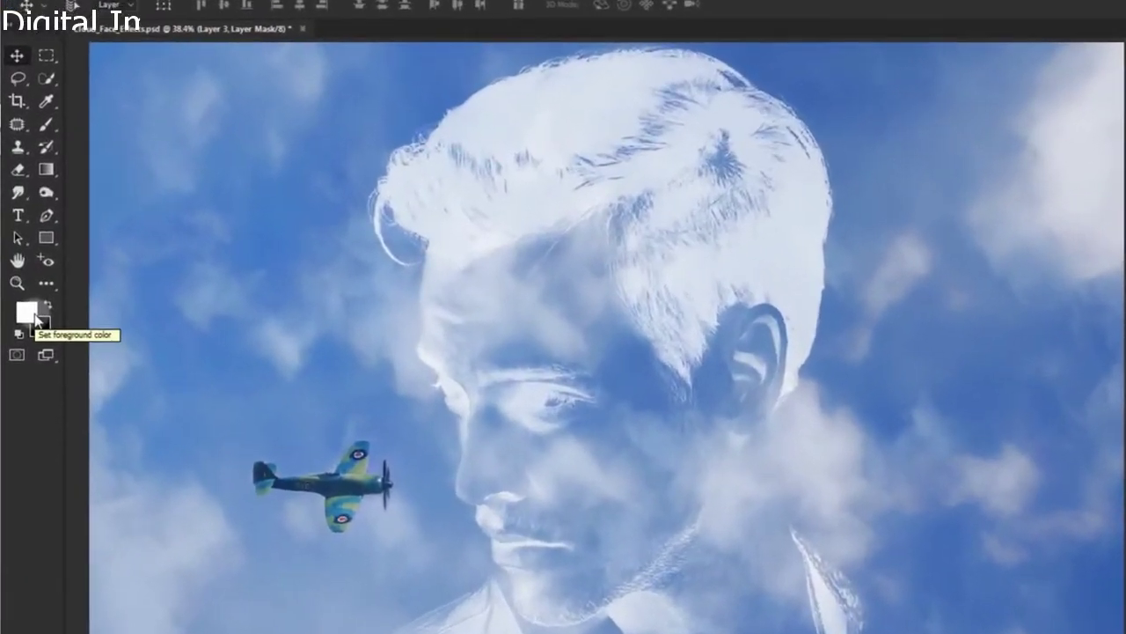
key("d")
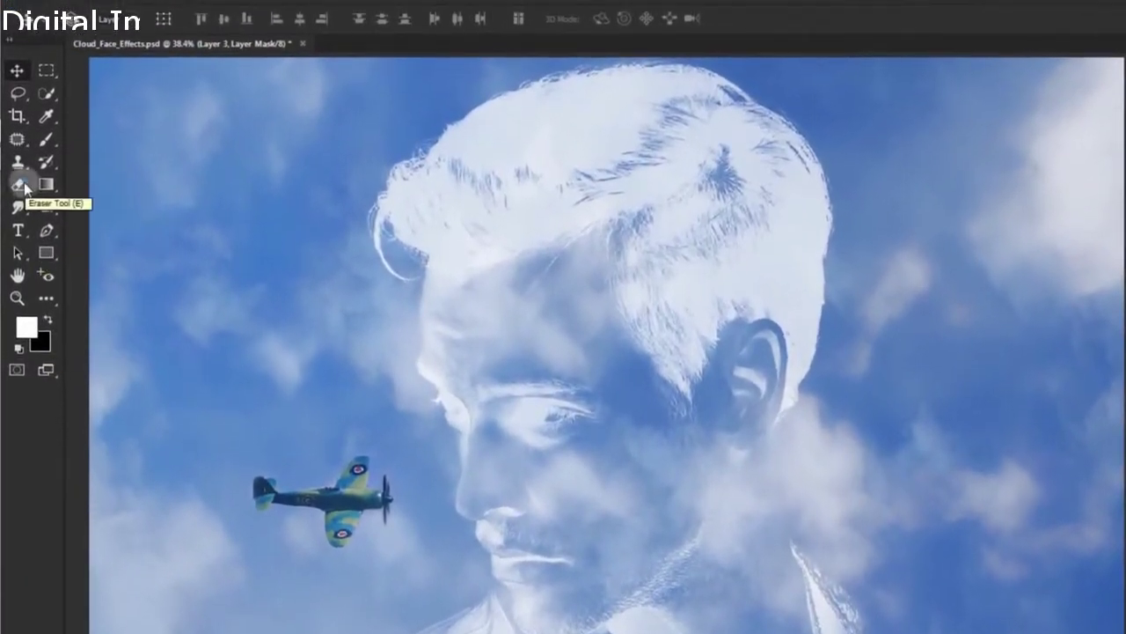
left_click(21, 195)
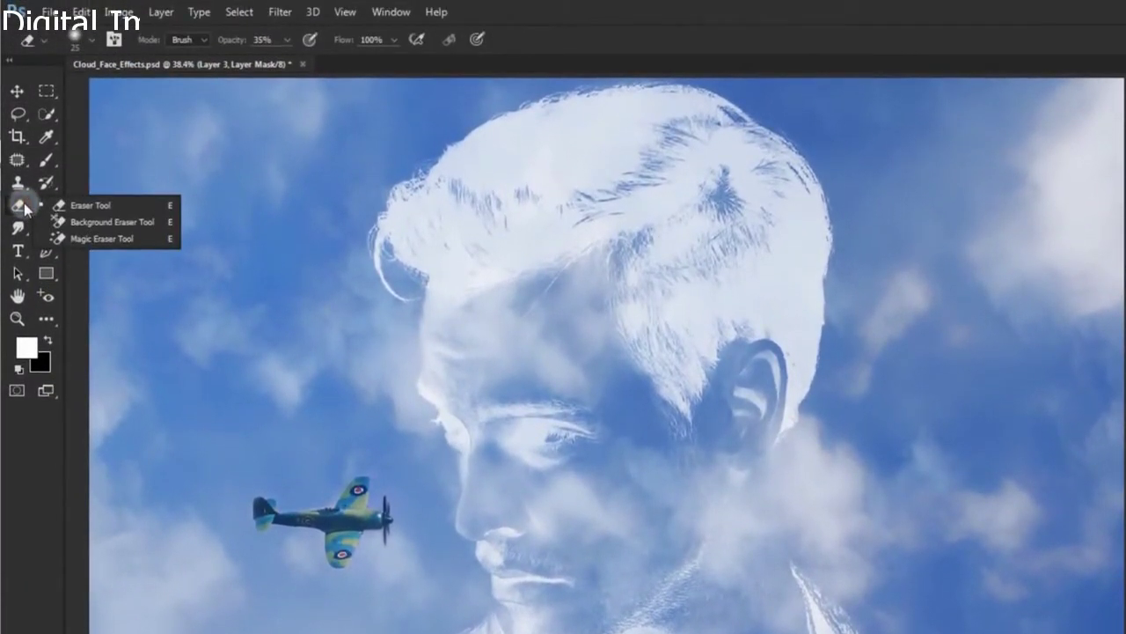
left_click(123, 205)
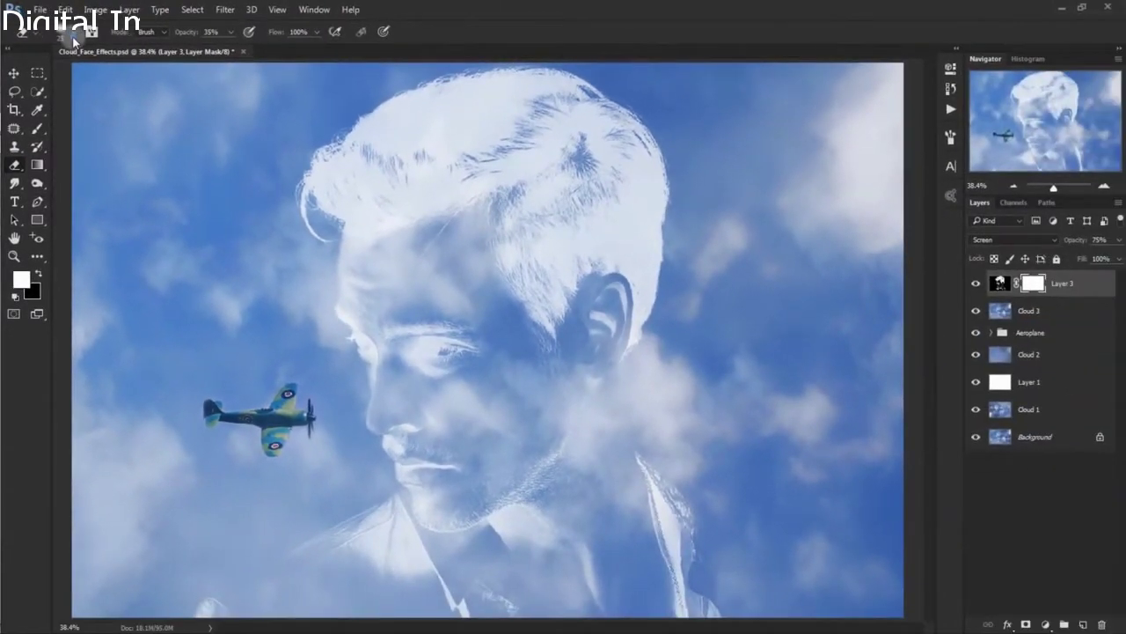
left_click(72, 36)
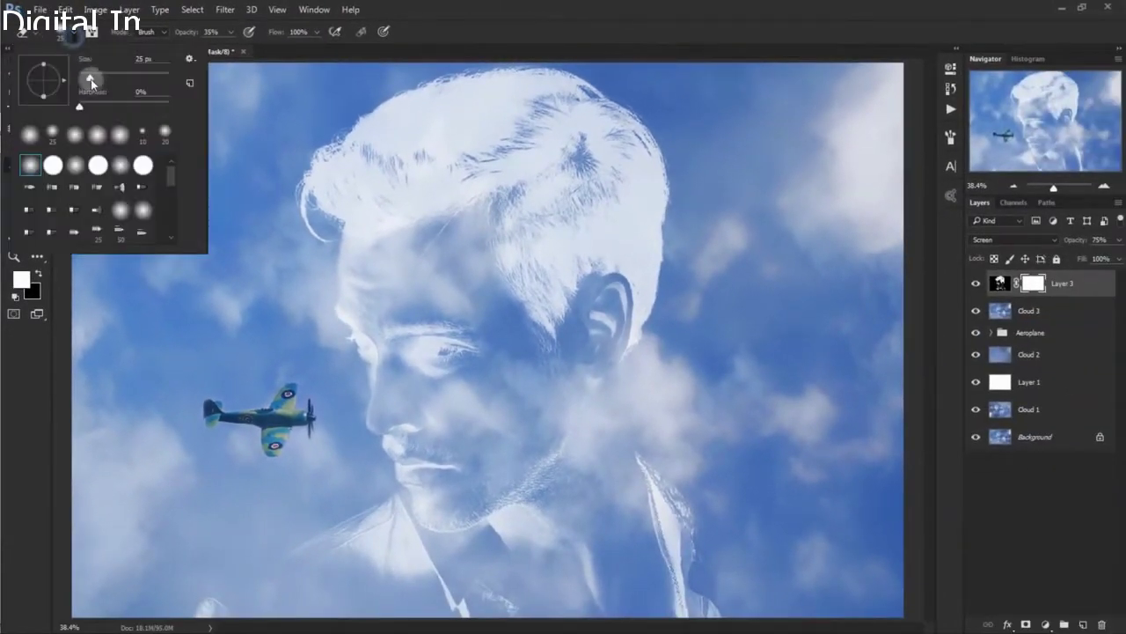
left_click_drag(110, 79, 154, 88)
left_click(232, 31)
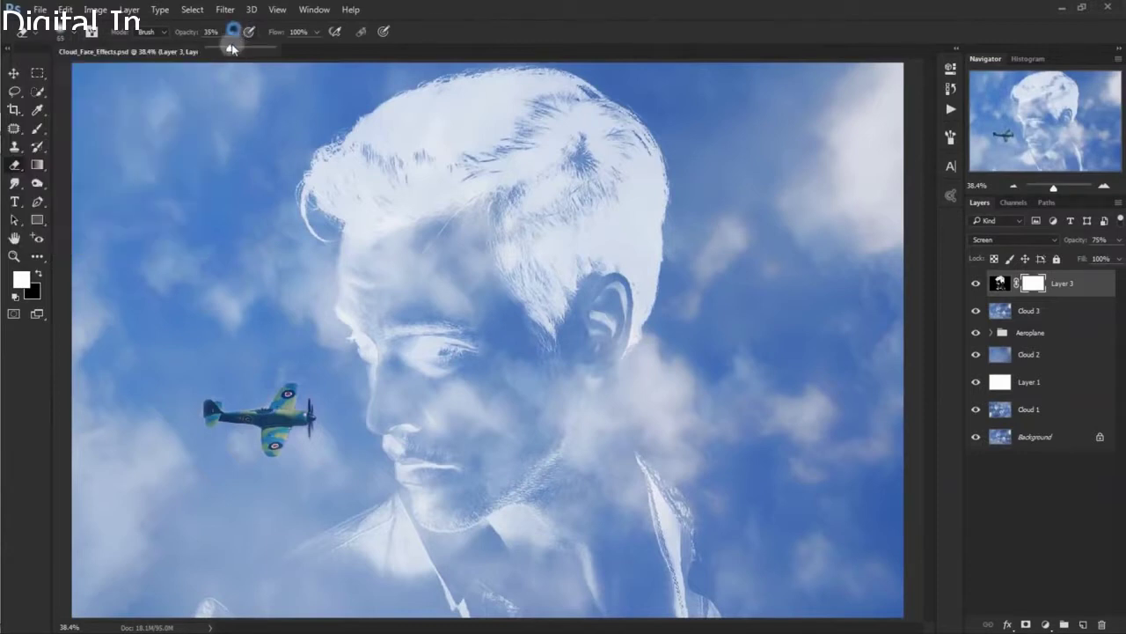
left_click(224, 32)
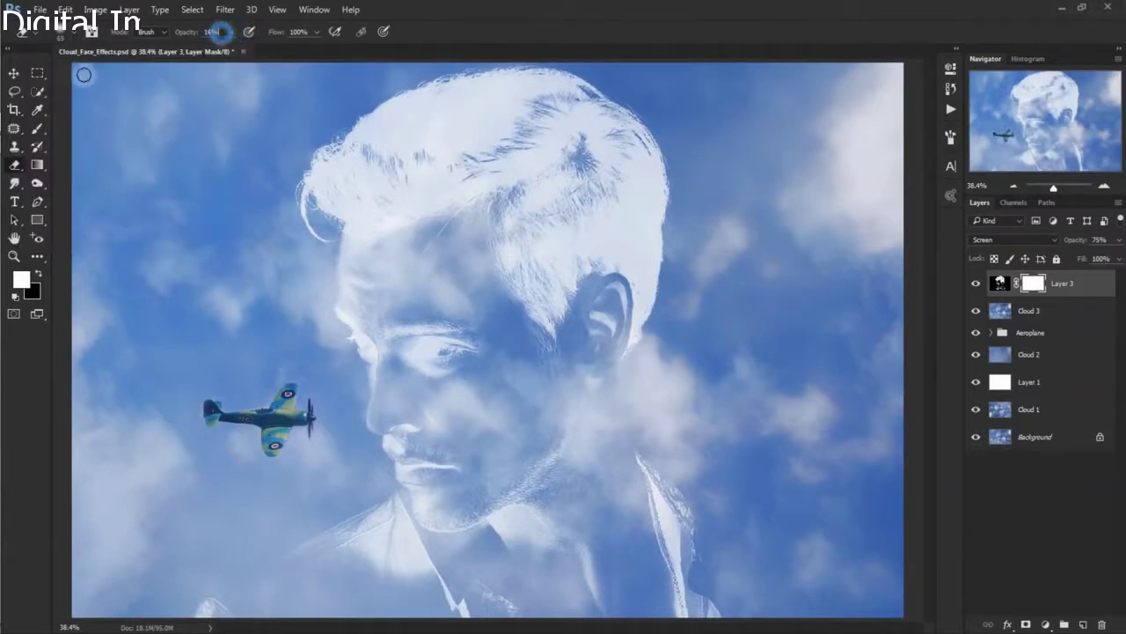
left_click(74, 34)
key("Escape")
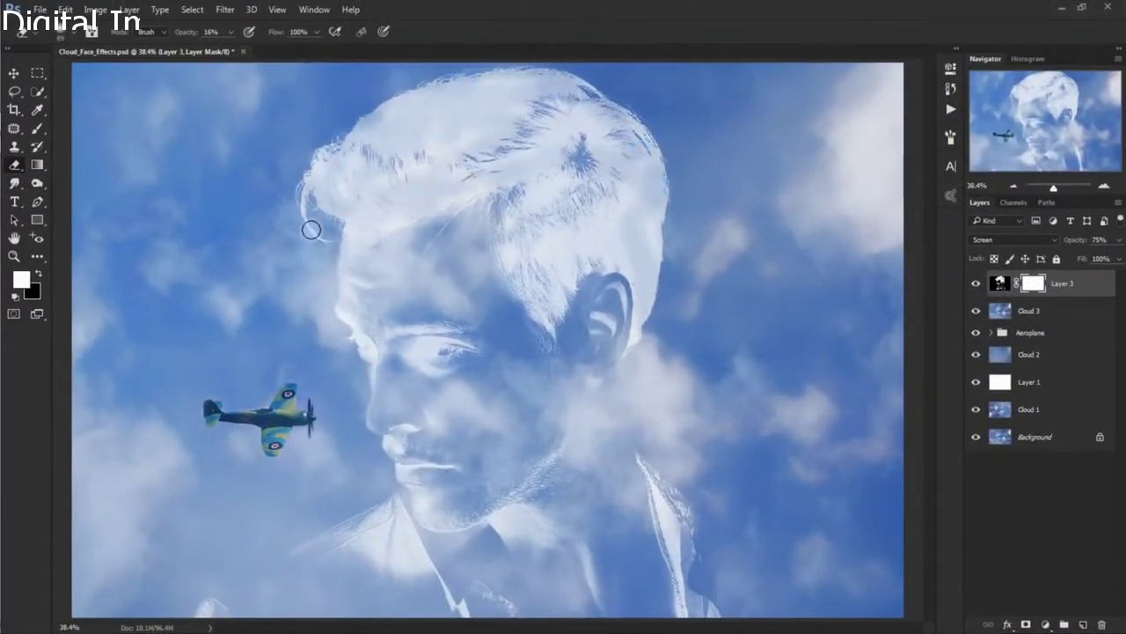
Fade the portrait's ear, hair, collar, lapels and chest into the clouds
left_click_drag(572, 256, 619, 171)
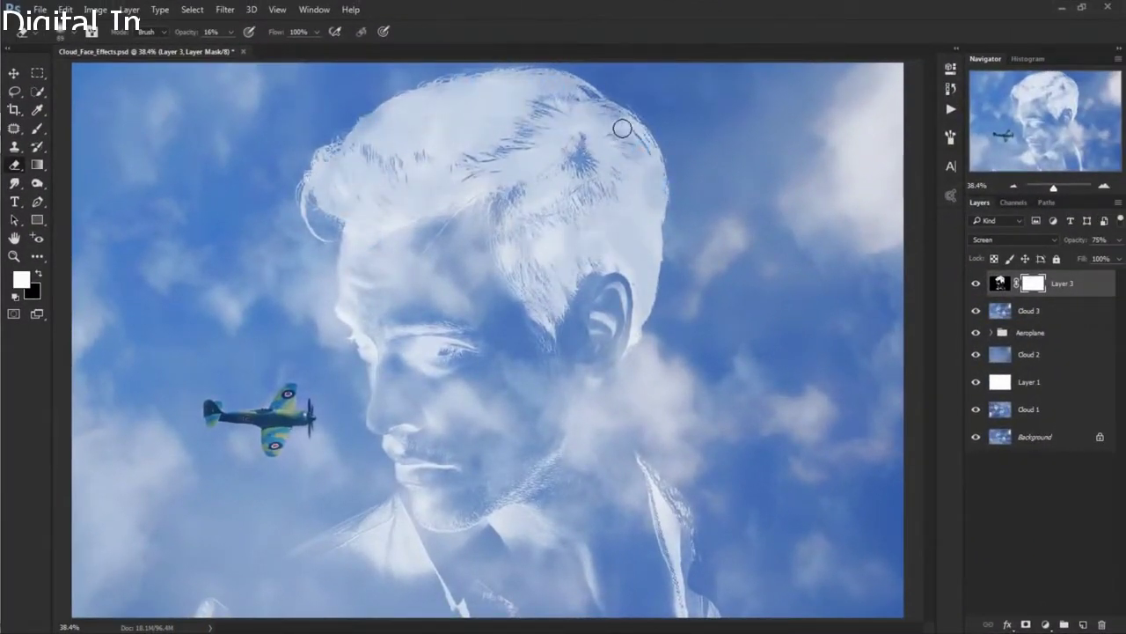
mouse_move(622, 129)
left_mouse_down()
mouse_move(307, 184)
mouse_move(659, 184)
left_mouse_up()
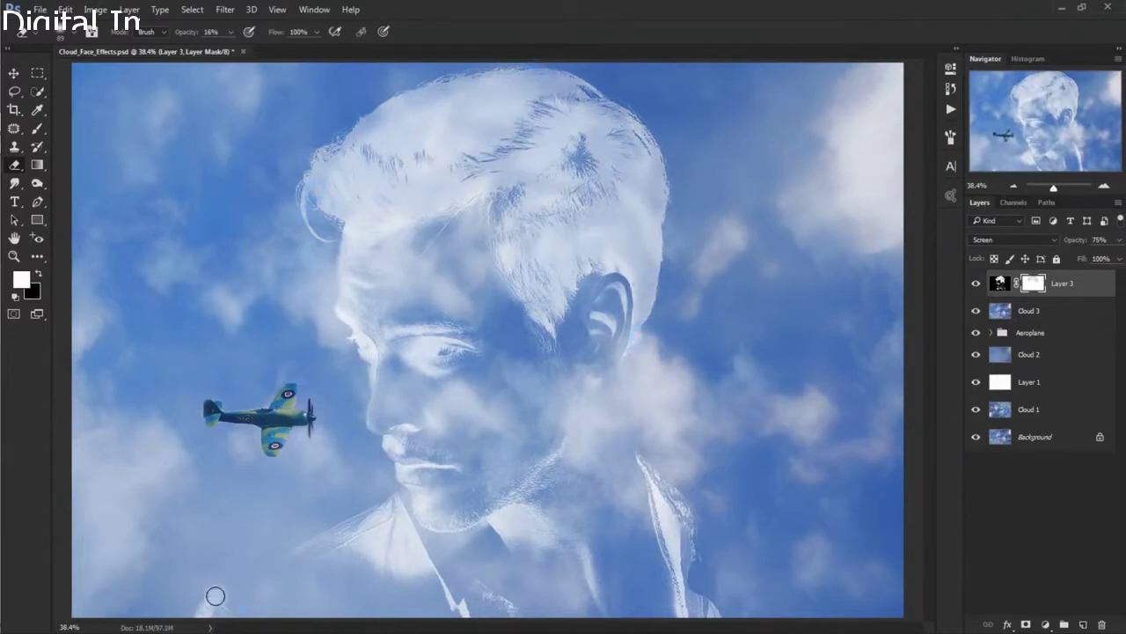
mouse_move(215, 596)
left_mouse_down()
mouse_move(390, 566)
mouse_move(397, 548)
mouse_move(252, 578)
mouse_move(329, 523)
mouse_move(411, 563)
mouse_move(384, 513)
left_mouse_up()
mouse_move(659, 522)
left_mouse_down()
mouse_move(694, 619)
mouse_move(633, 454)
left_mouse_up()
mouse_move(380, 525)
left_mouse_down()
mouse_move(333, 359)
mouse_move(432, 361)
mouse_move(648, 219)
mouse_move(445, 128)
left_mouse_up()
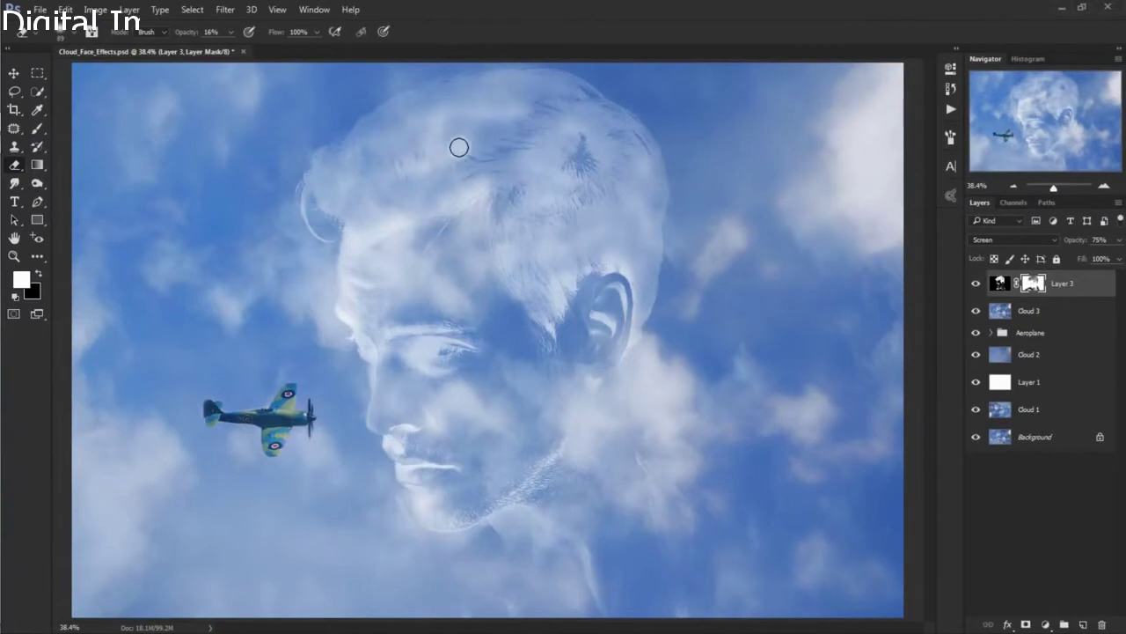
left_click(14, 74)
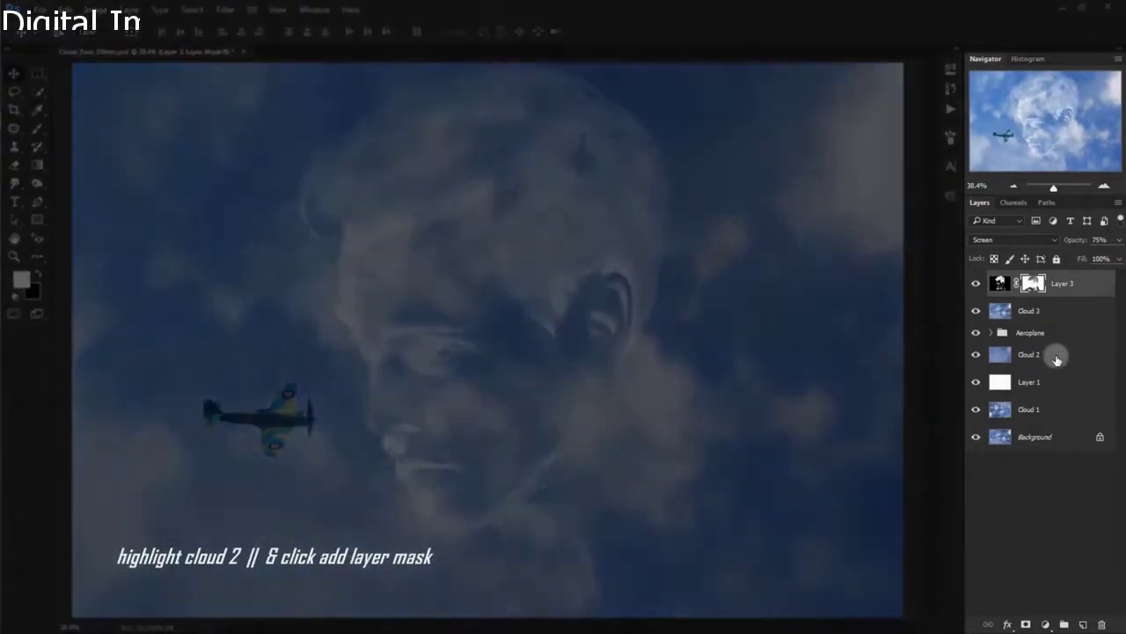
Erase Cloud 2 around the eyes, ear, forehead and hair to reduce blur on the face
left_click(1056, 357)
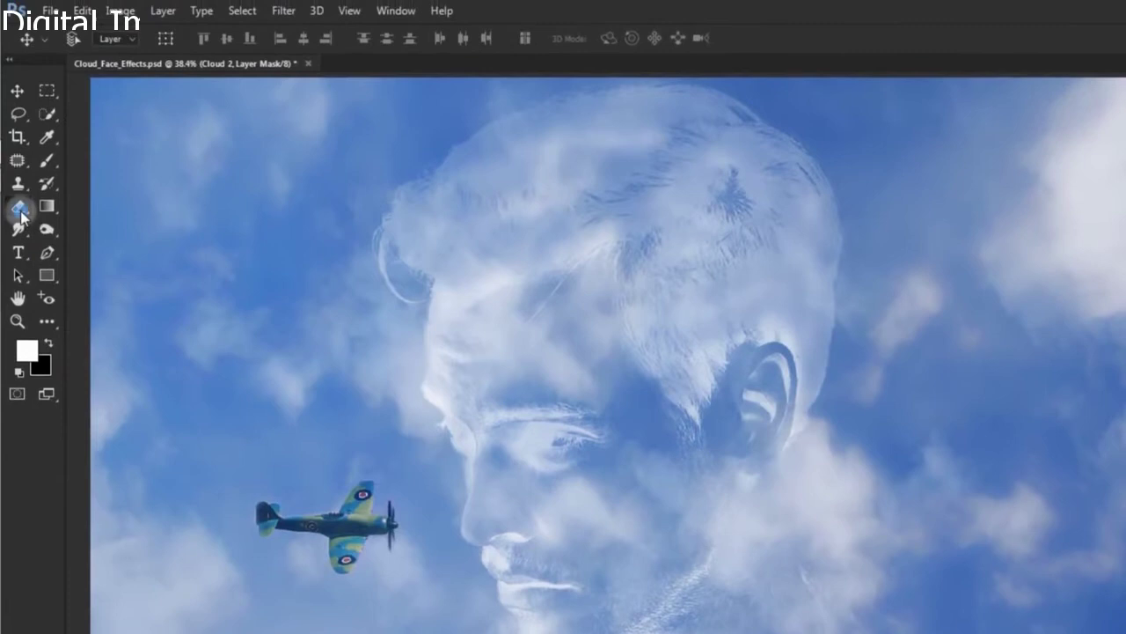
left_click(20, 214)
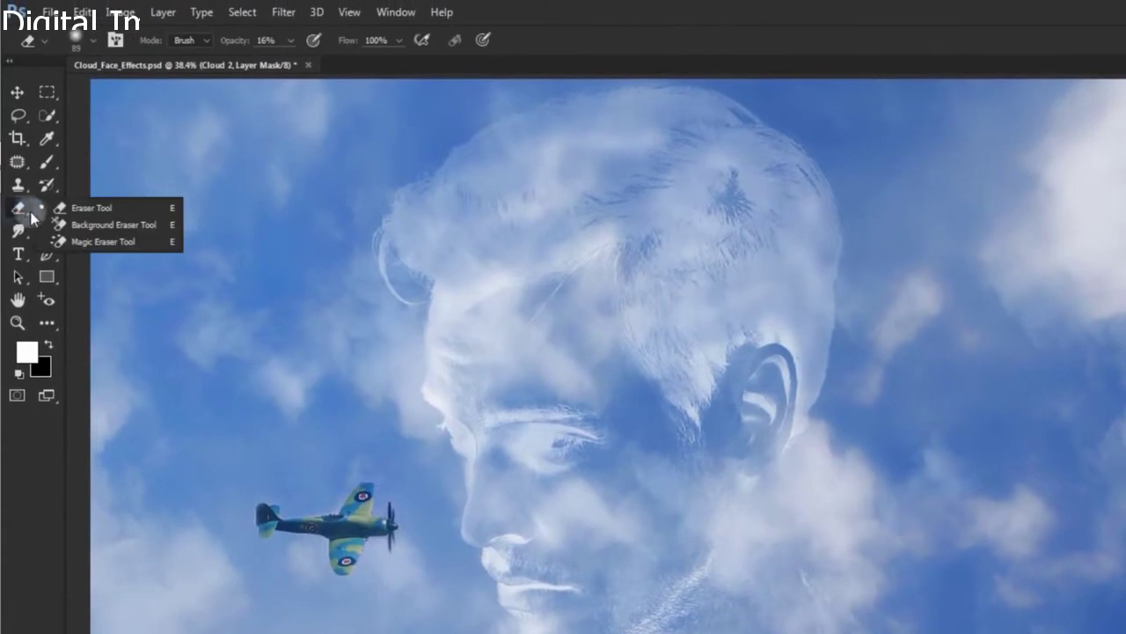
left_click(92, 207)
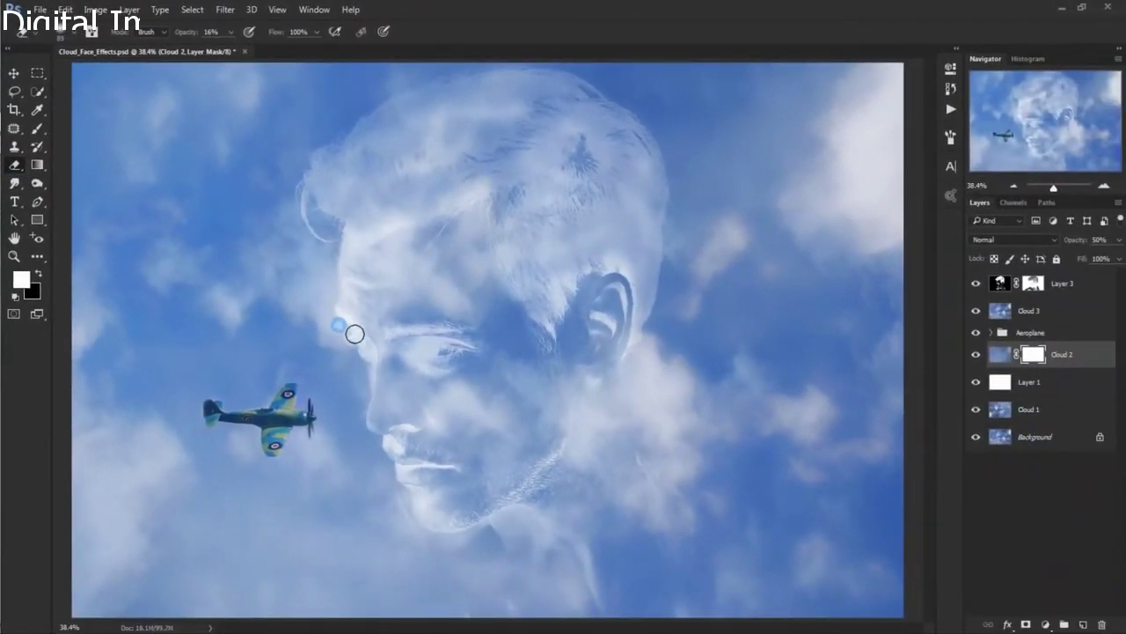
left_click_drag(354, 333, 396, 357)
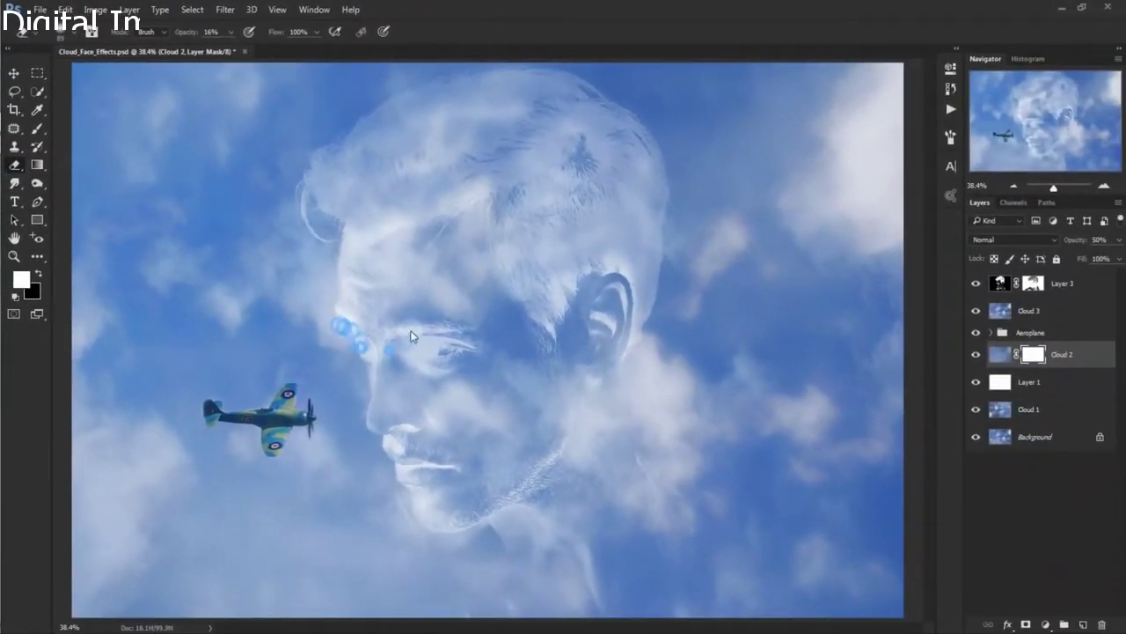
left_click_drag(555, 315, 622, 334)
mouse_move(438, 230)
left_mouse_down()
mouse_move(375, 247)
mouse_move(342, 132)
mouse_move(672, 261)
mouse_move(533, 91)
left_mouse_up()
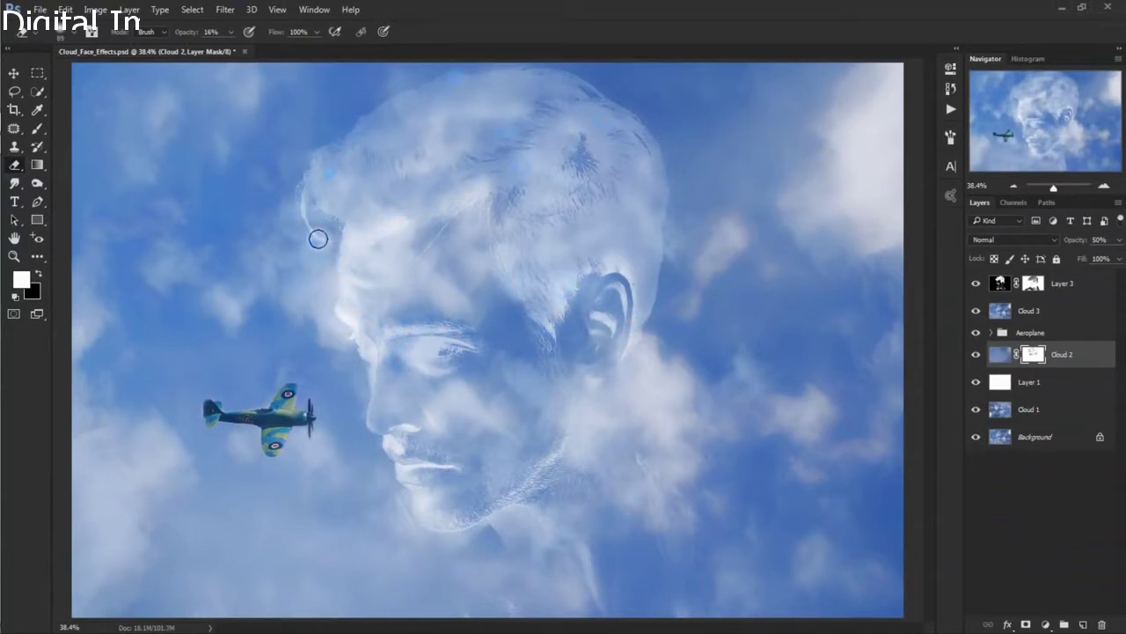
mouse_move(318, 238)
left_mouse_down()
mouse_move(560, 184)
mouse_move(604, 397)
mouse_move(561, 235)
mouse_move(431, 211)
left_mouse_up()
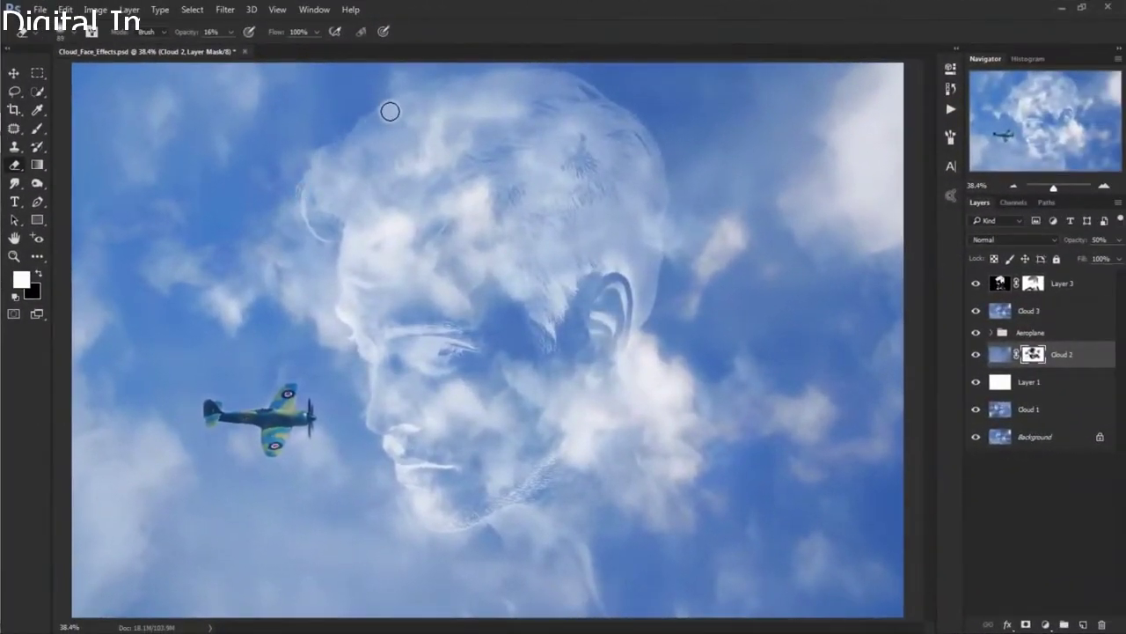
left_click(15, 74)
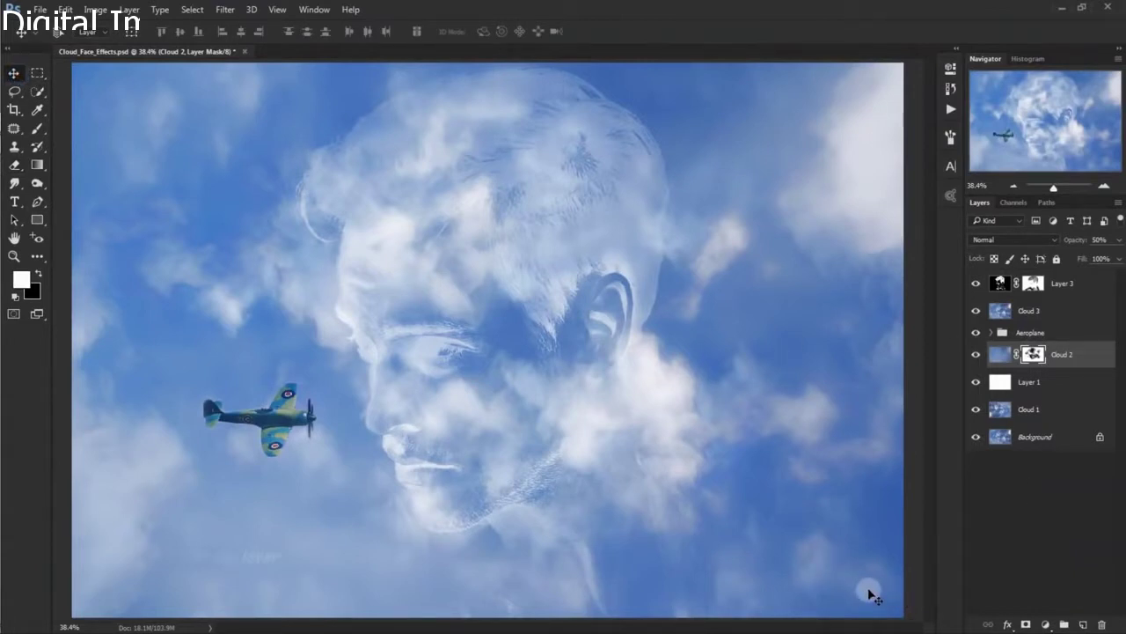
left_click(1097, 288)
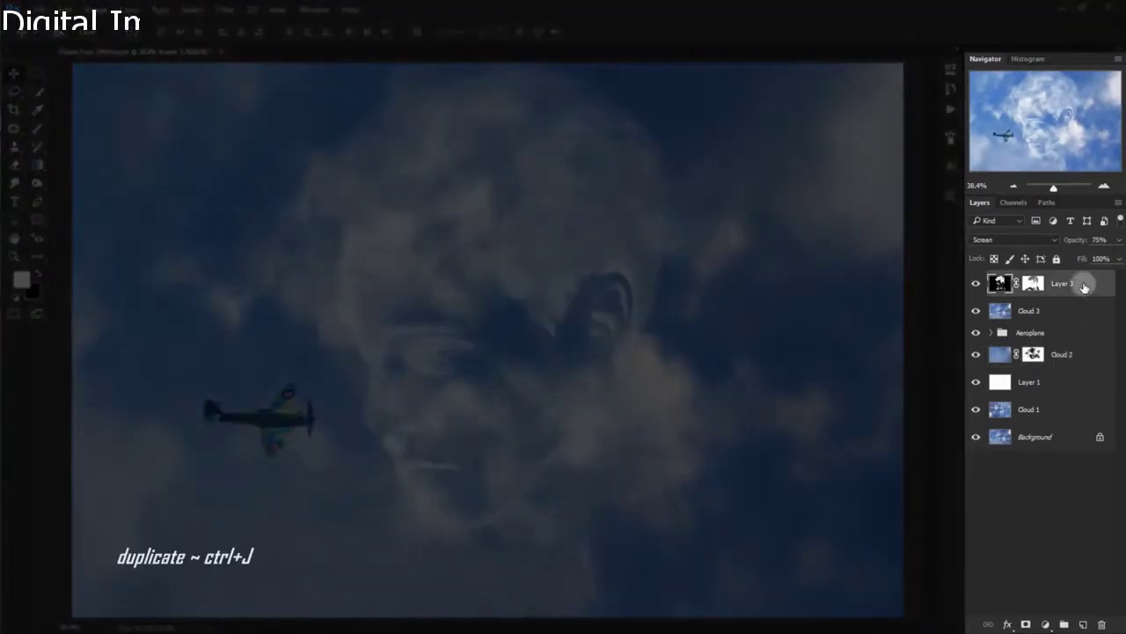
Duplicate Layer 3, Gaussian-blur the copy at 22.2 pixels, and set its opacity to 50%
key("ctrl+j")
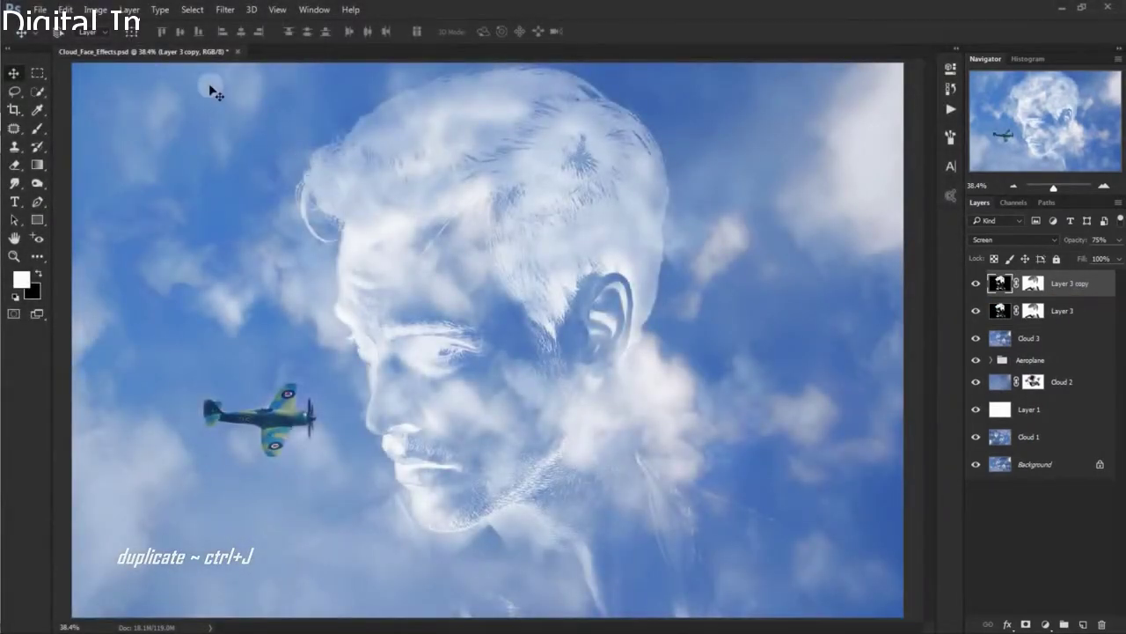
left_click(225, 10)
mouse_move(264, 165)
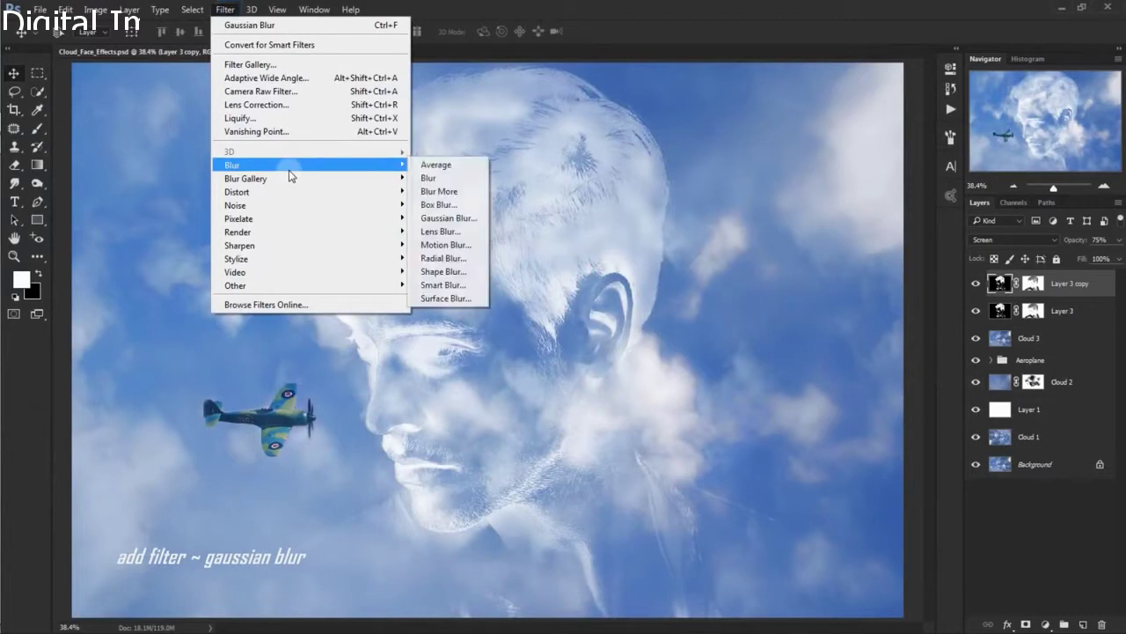
left_click(448, 218)
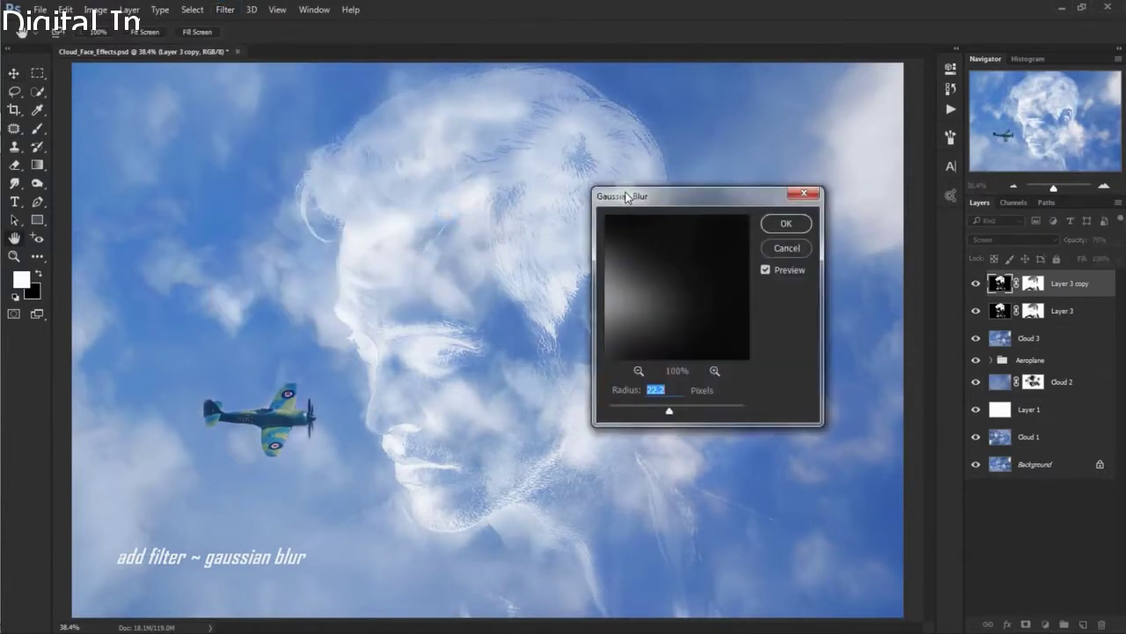
left_click(656, 387)
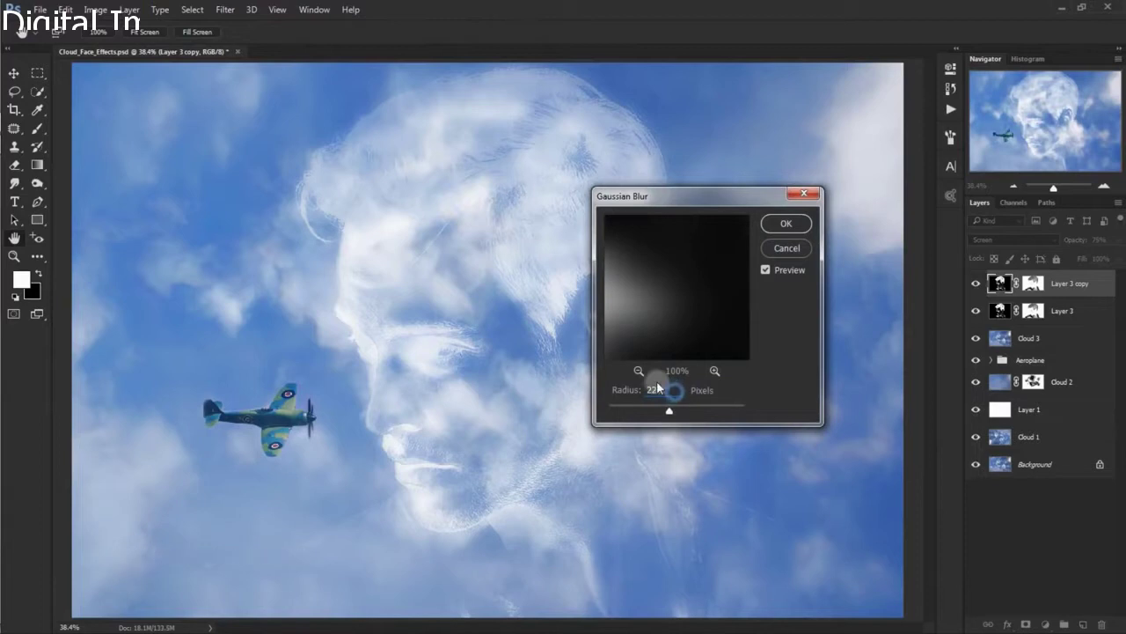
left_click(786, 223)
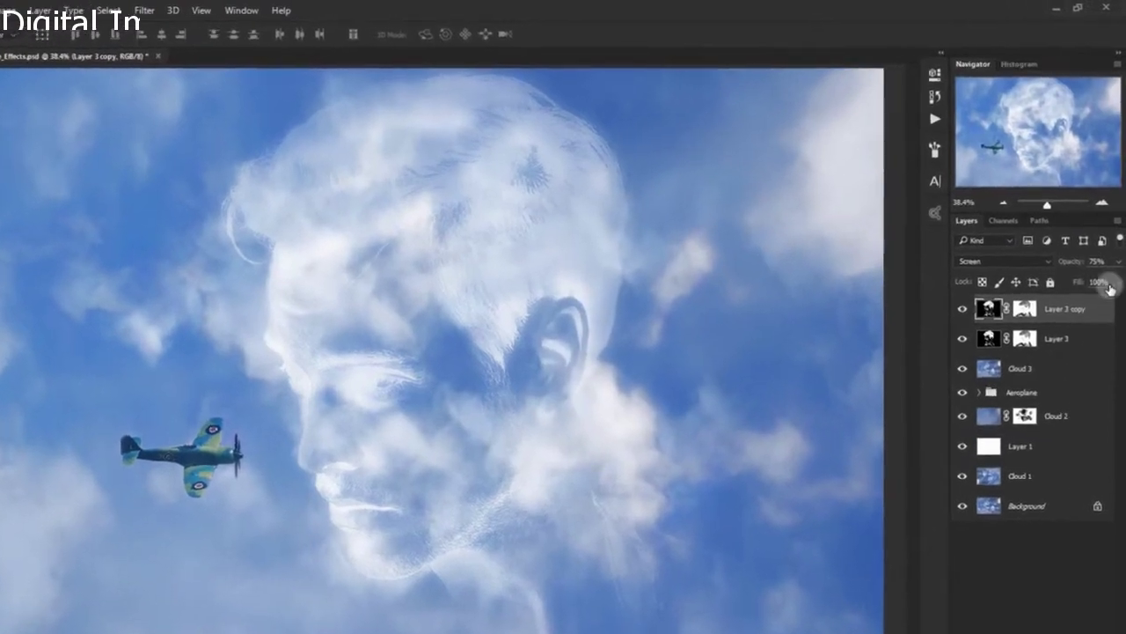
left_click_drag(1111, 289, 1079, 322)
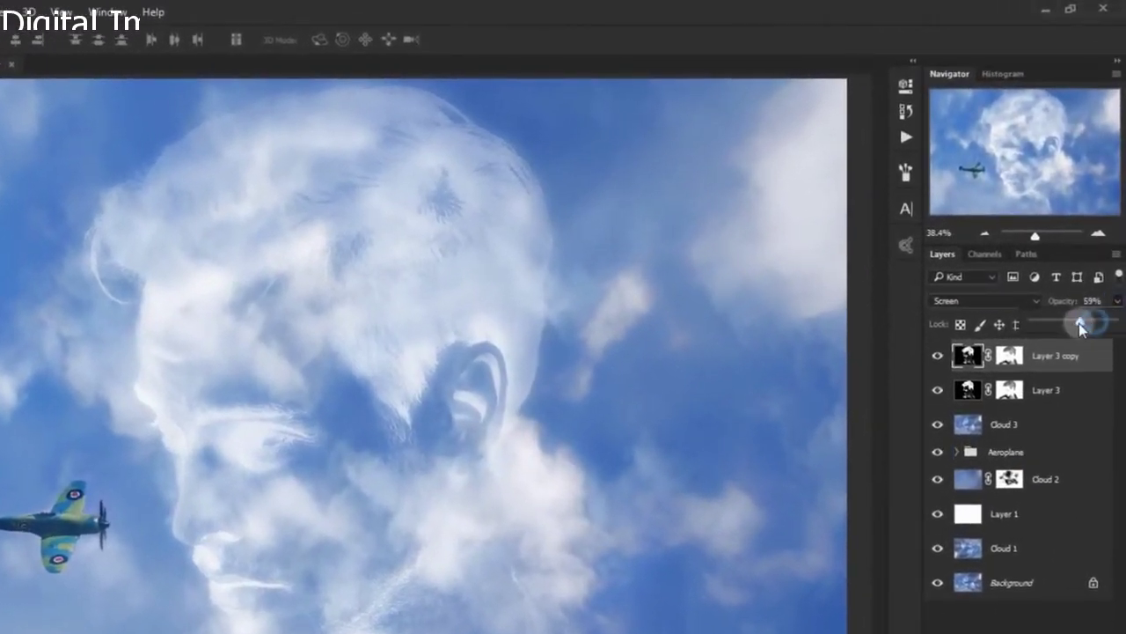
left_click(1093, 301)
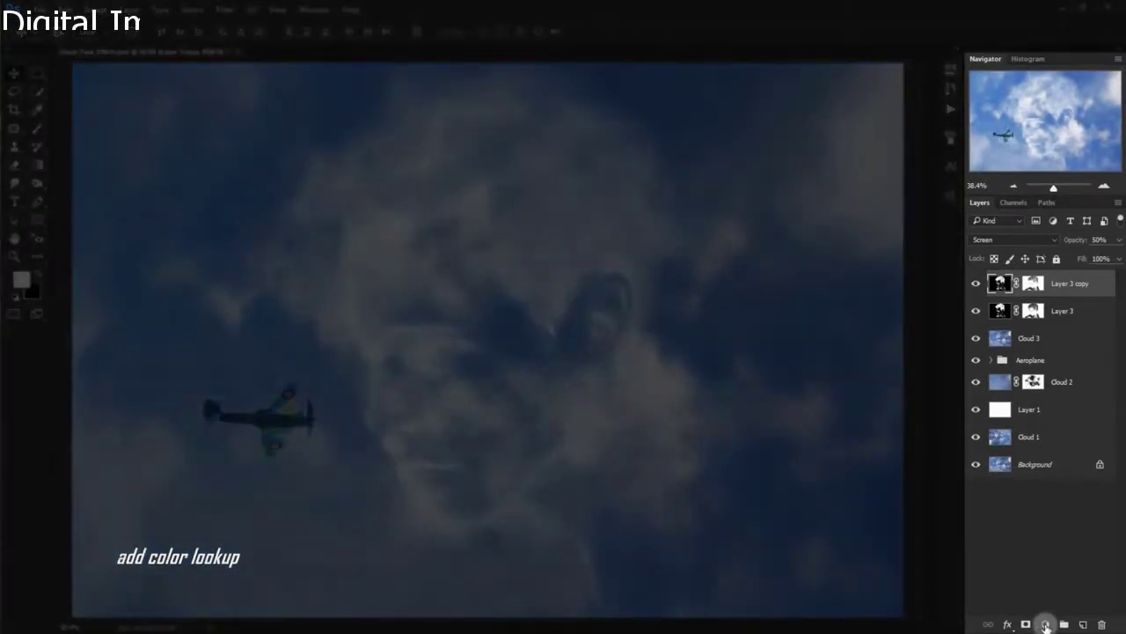
Add a Color Lookup adjustment layer using the DropBlues.3DL LUT
left_click(1046, 624)
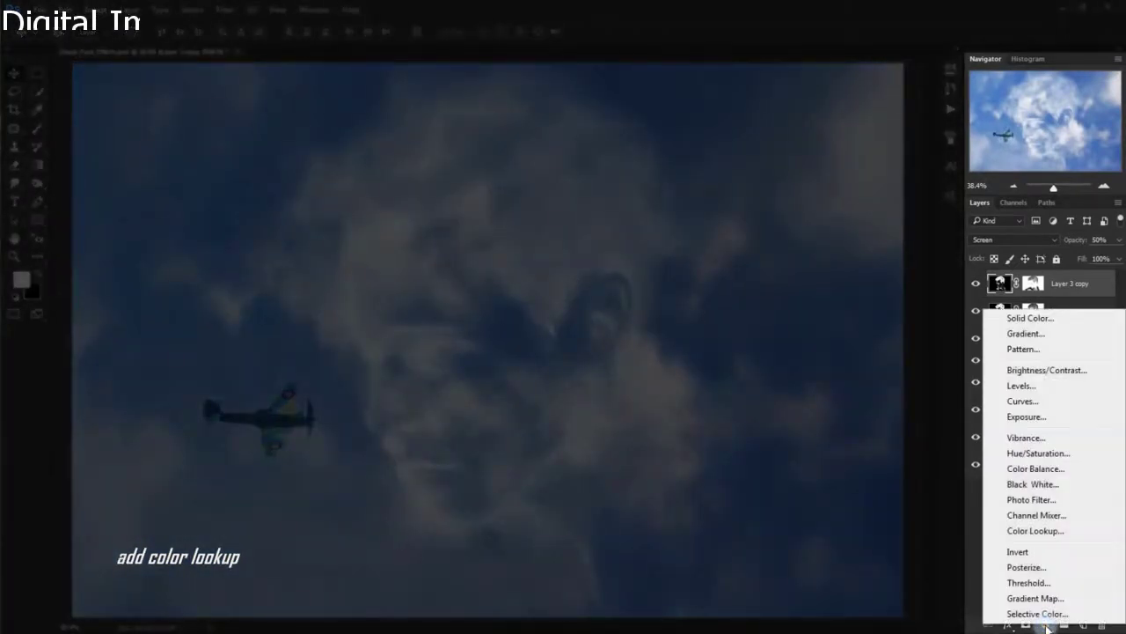
left_click(1081, 531)
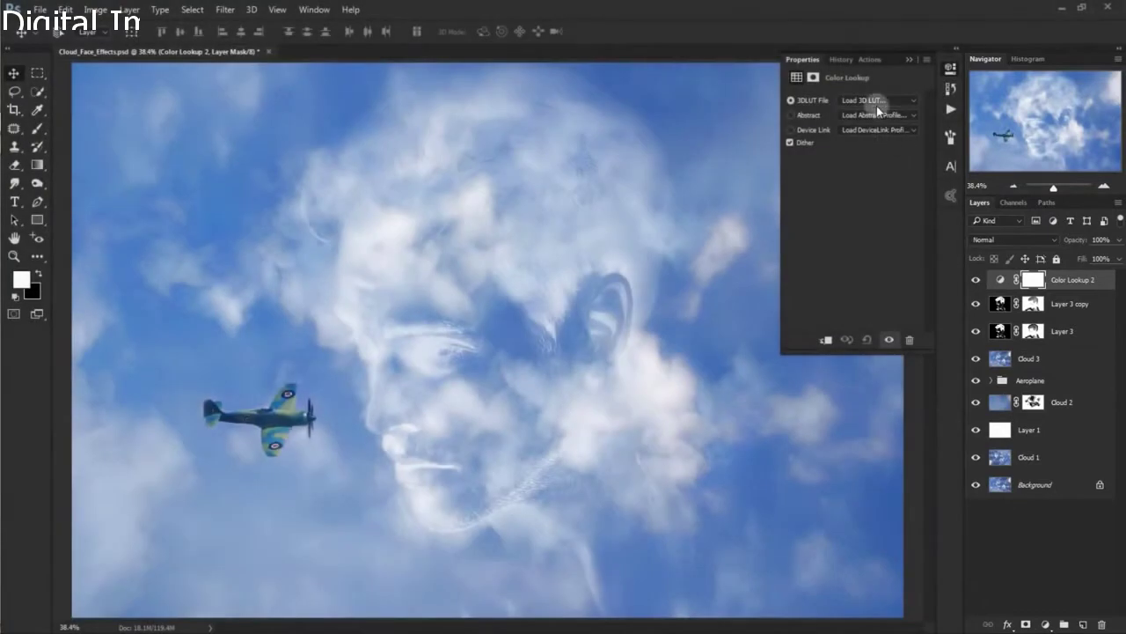
left_click(876, 102)
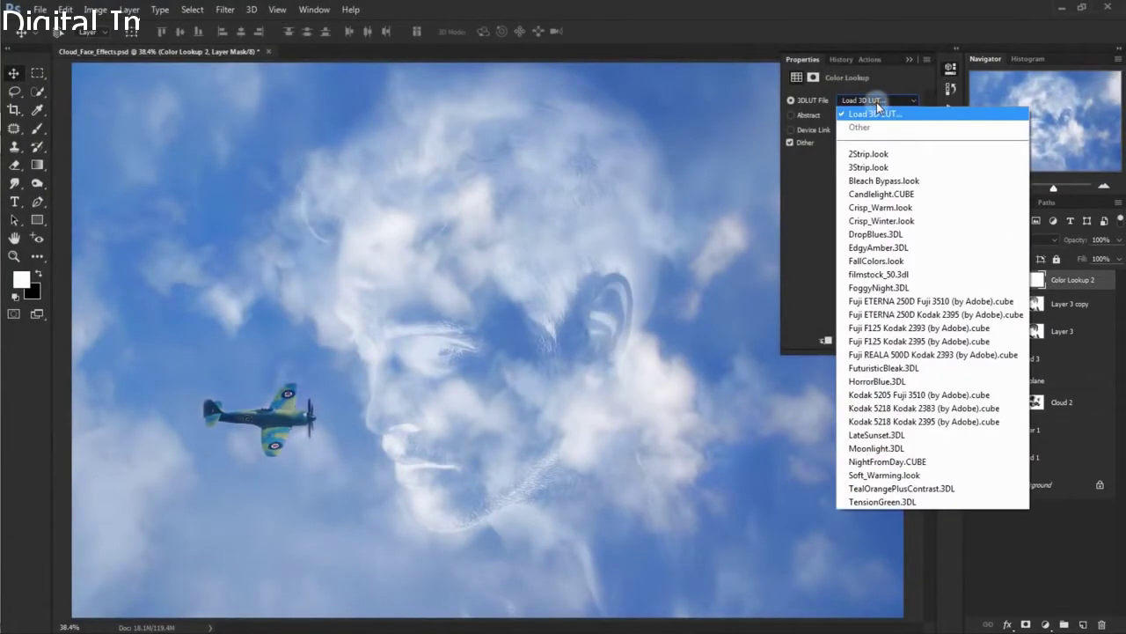
left_click(951, 235)
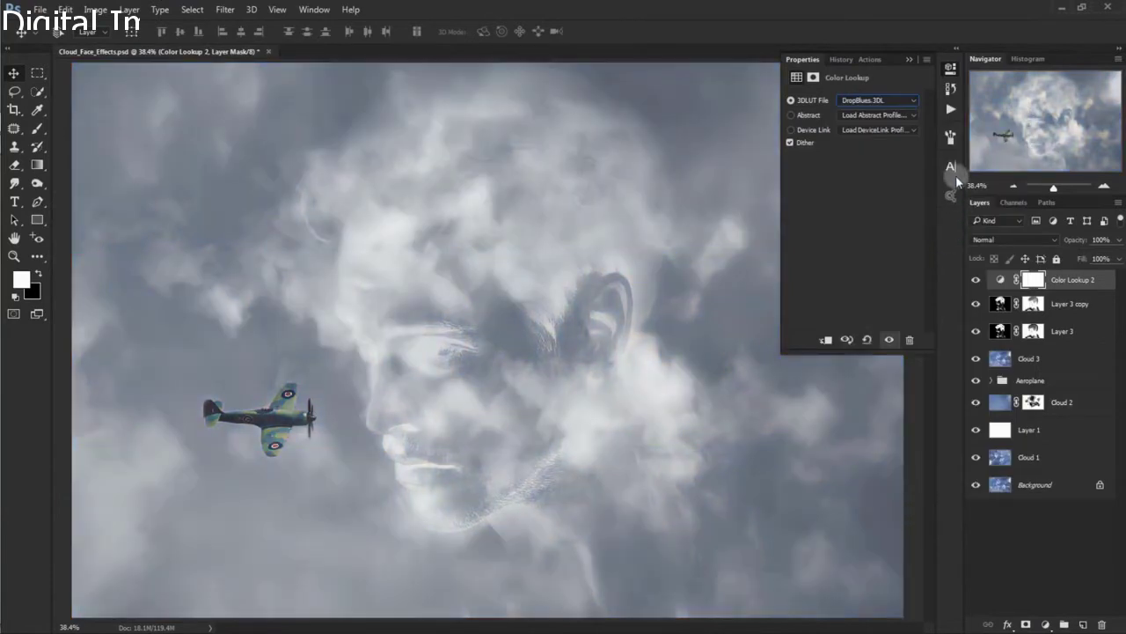
Set Color Lookup 2 to Darken blend mode and toggle its visibility to compare
left_click(911, 60)
left_click(987, 239)
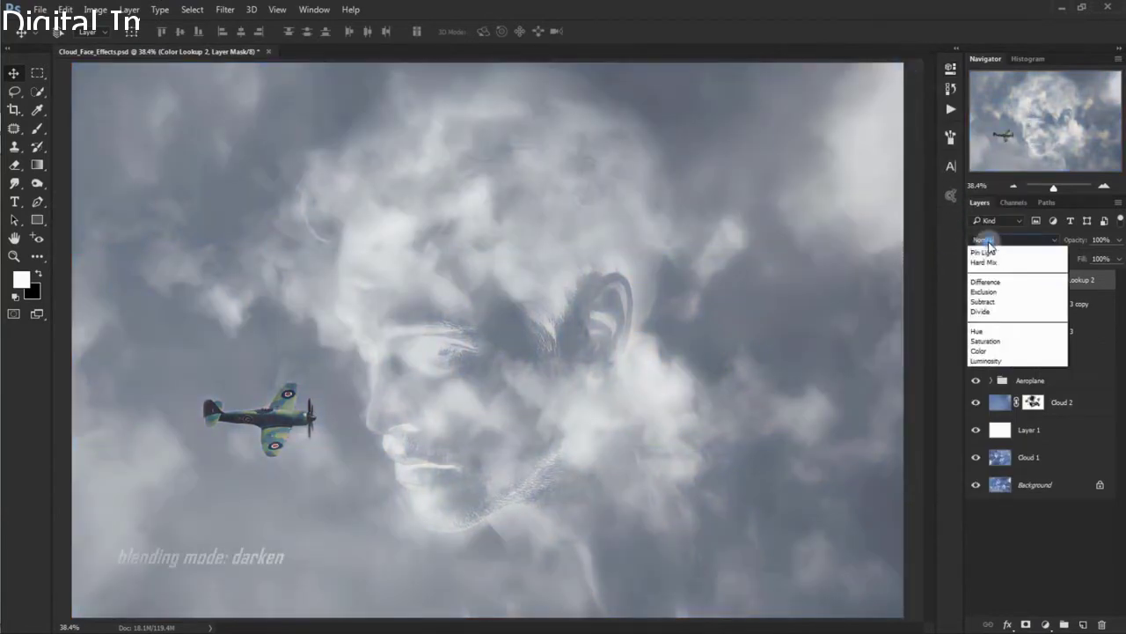
left_click(1003, 280)
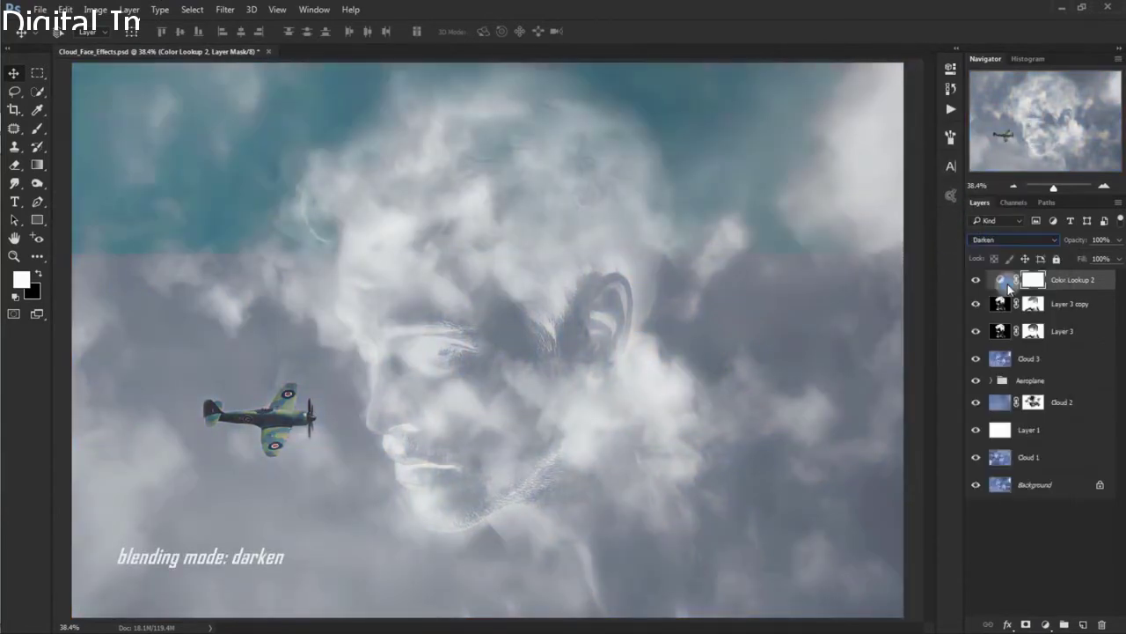
left_click(975, 280)
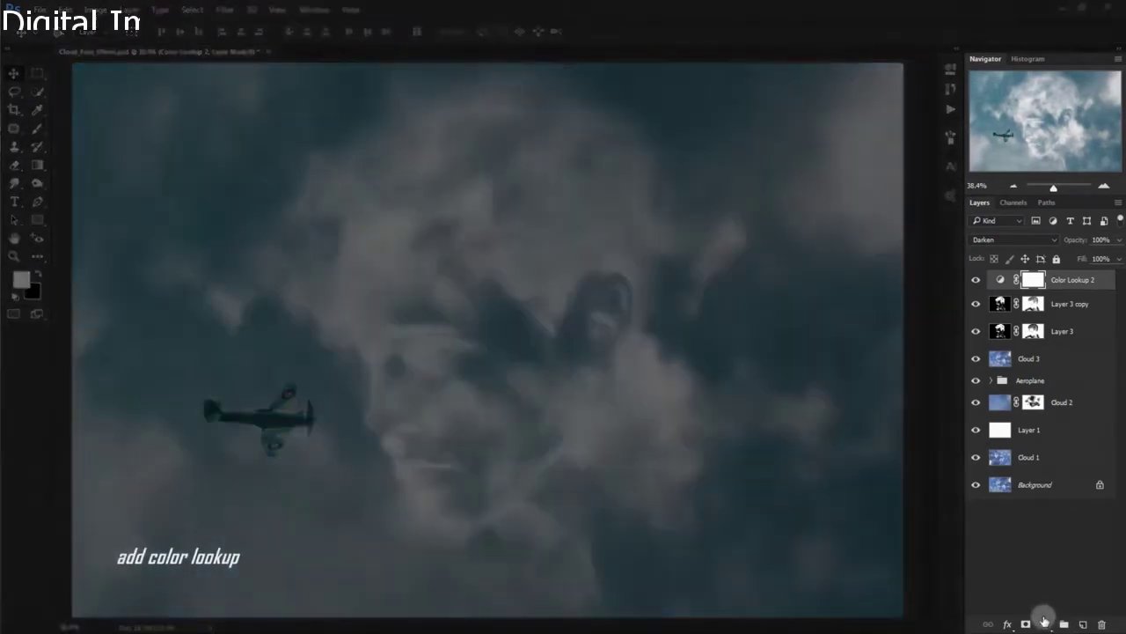
Add a Color Lookup adjustment layer using the Kodak 5218 Kodak 2383 LUT
left_click(1044, 622)
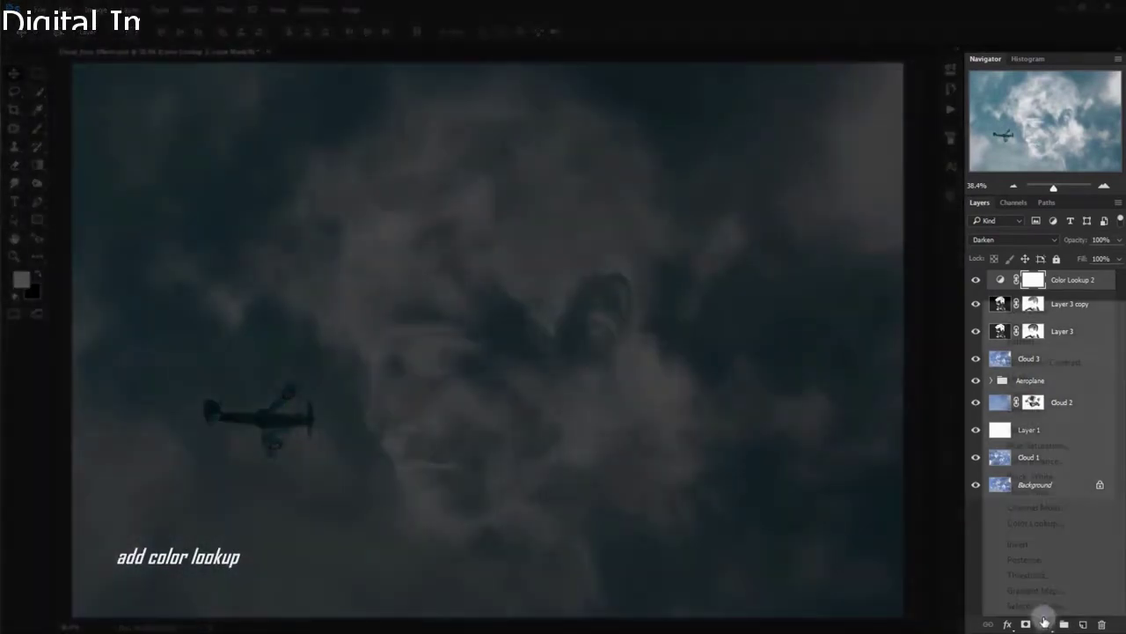
left_click(1066, 523)
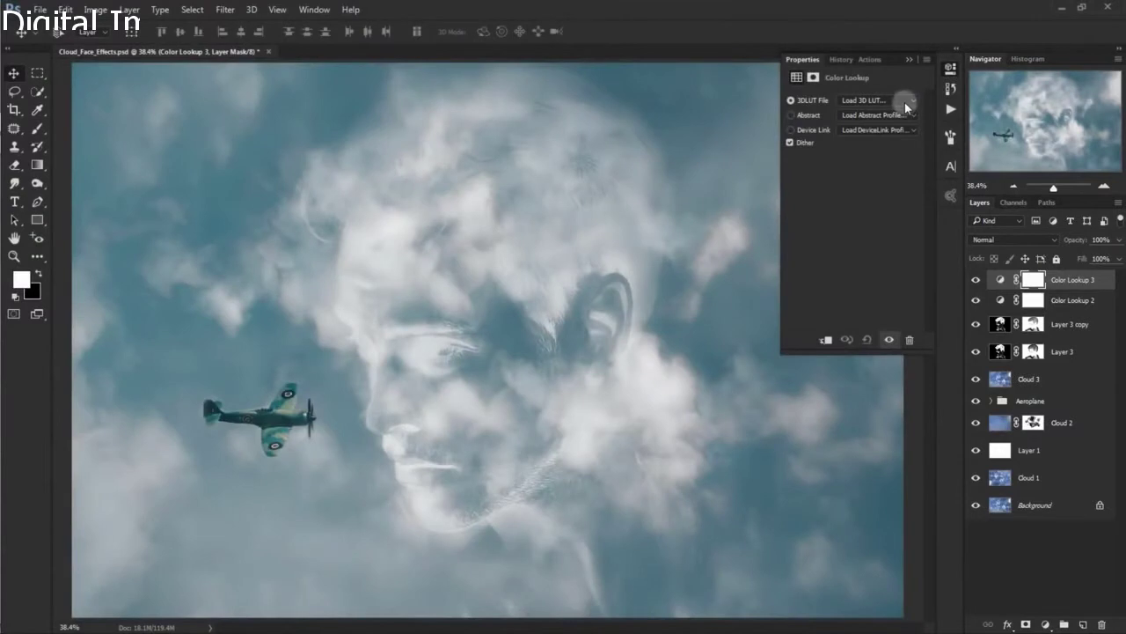
left_click(904, 101)
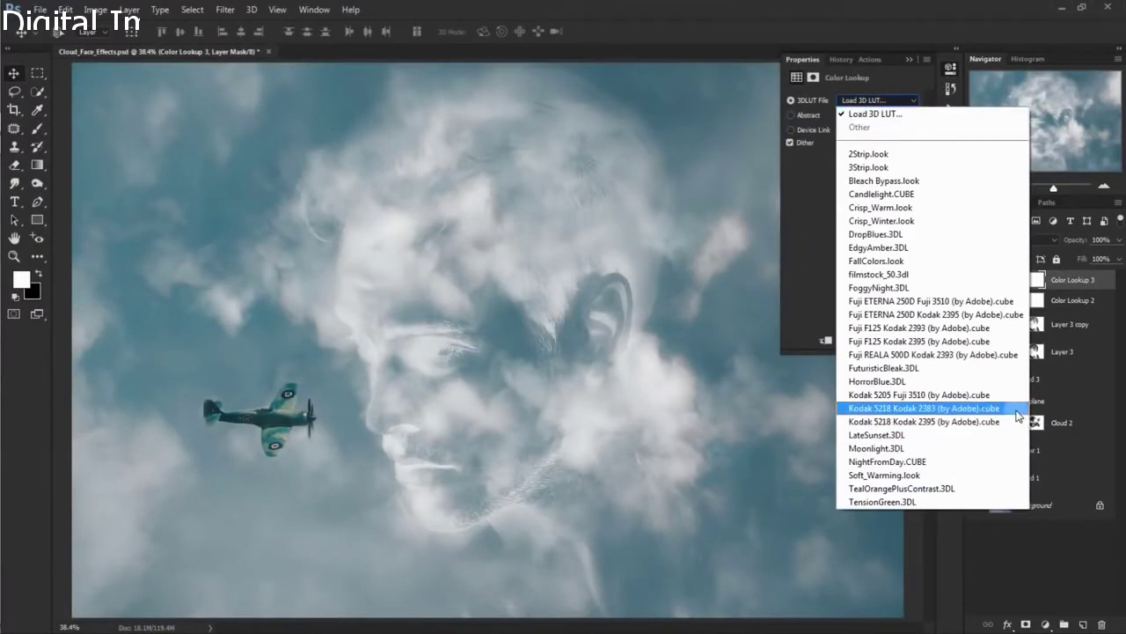
left_click(1017, 410)
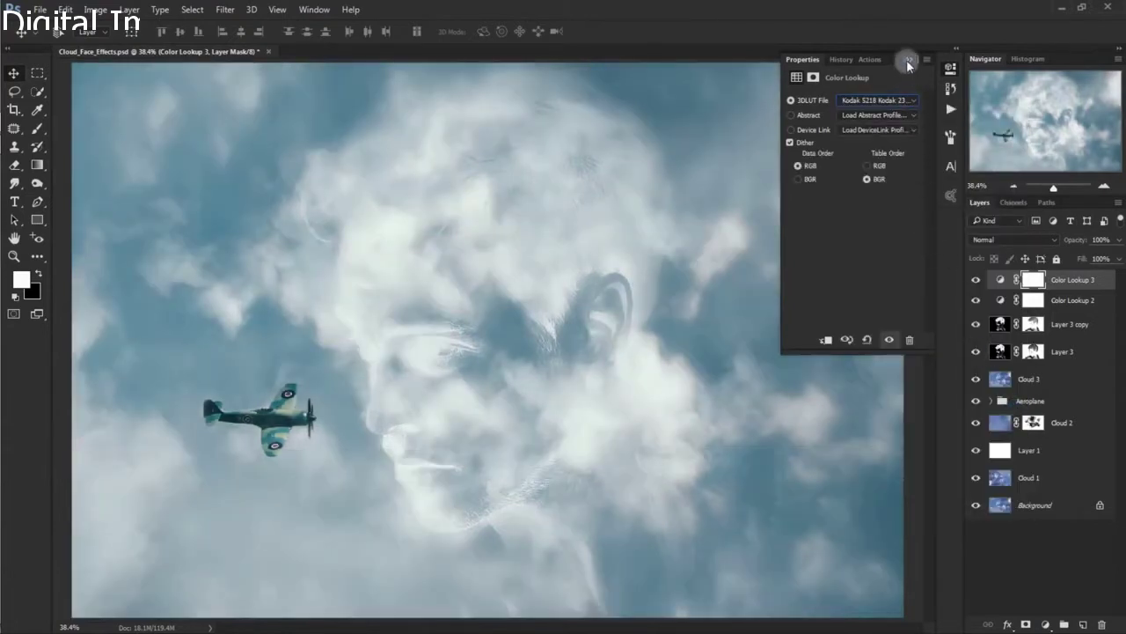
Blend Color Lookup 3 in Multiply at 25% opacity, then hide it to compare
left_click(906, 59)
left_click(1001, 241)
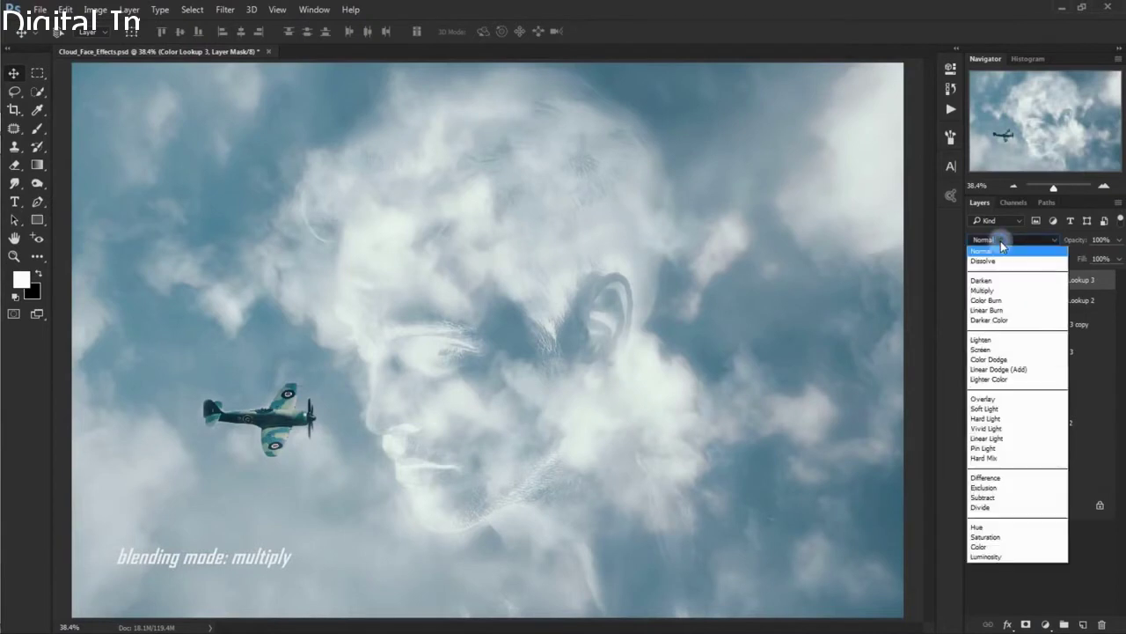
left_click(1005, 290)
left_click(1092, 239)
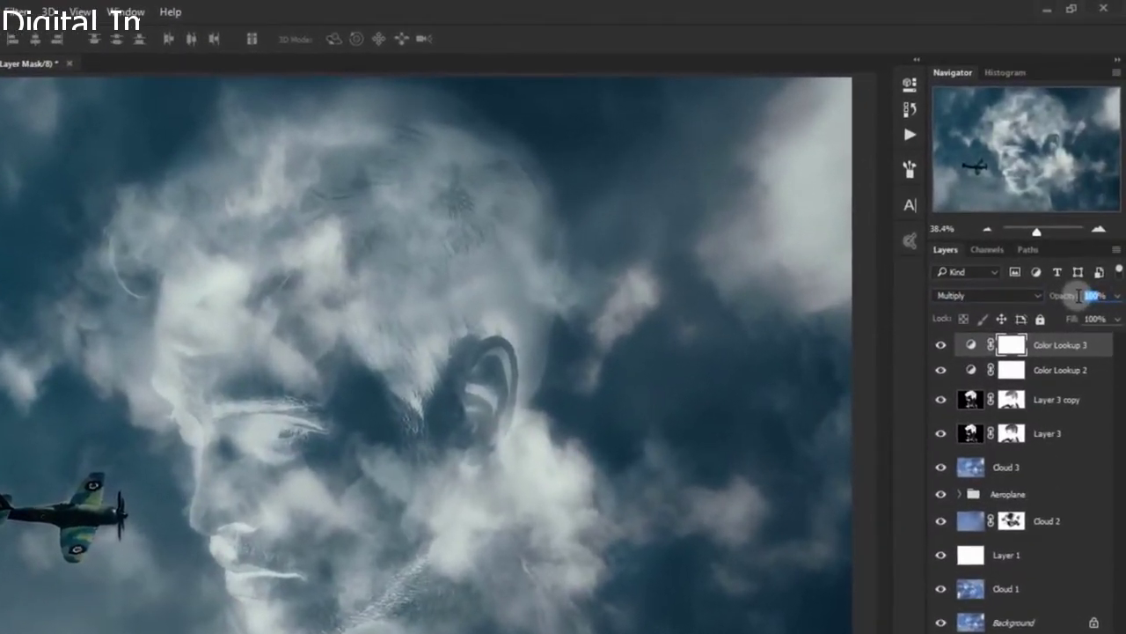
type("25")
key("Return")
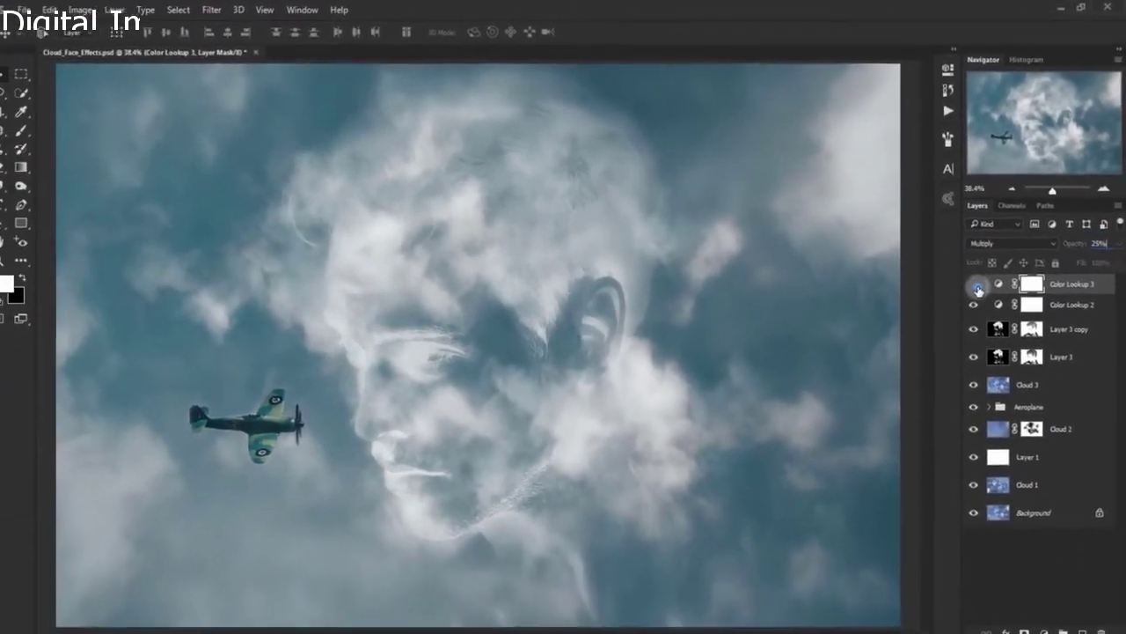
left_click(976, 282)
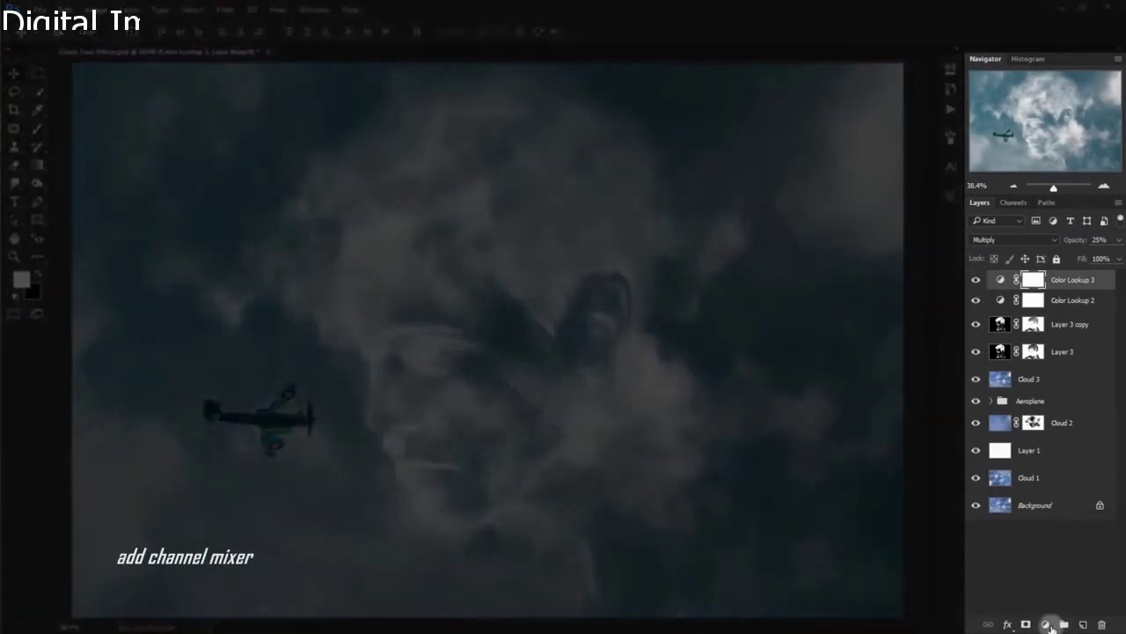
Add a Channel Mixer adjustment layer with the Black & White with Green Filter preset
left_click(1046, 625)
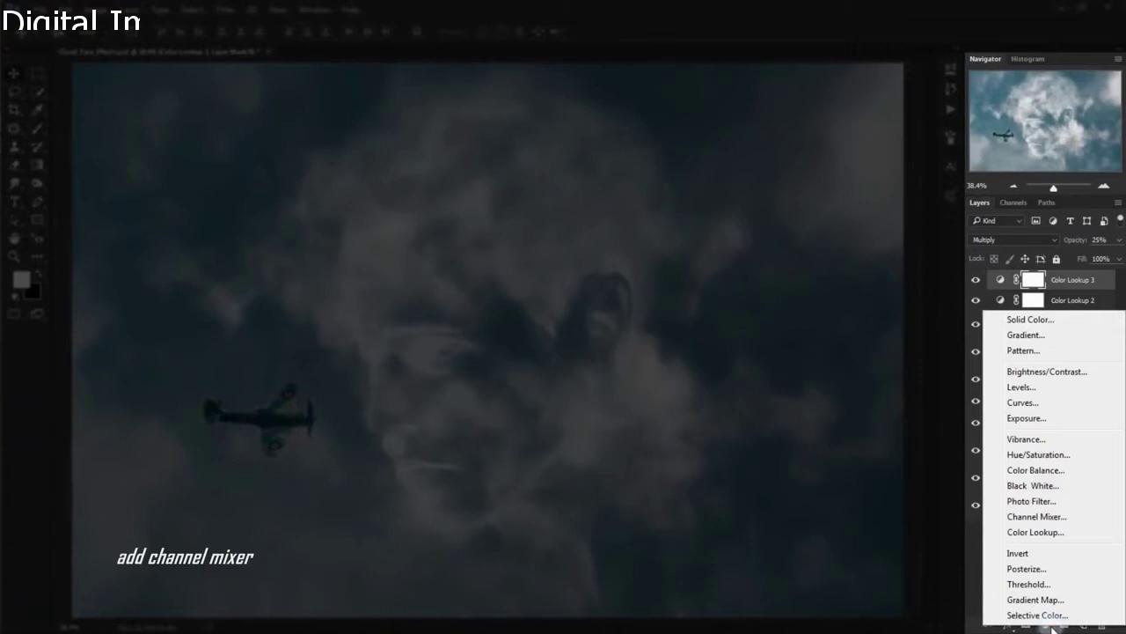
left_click(1087, 520)
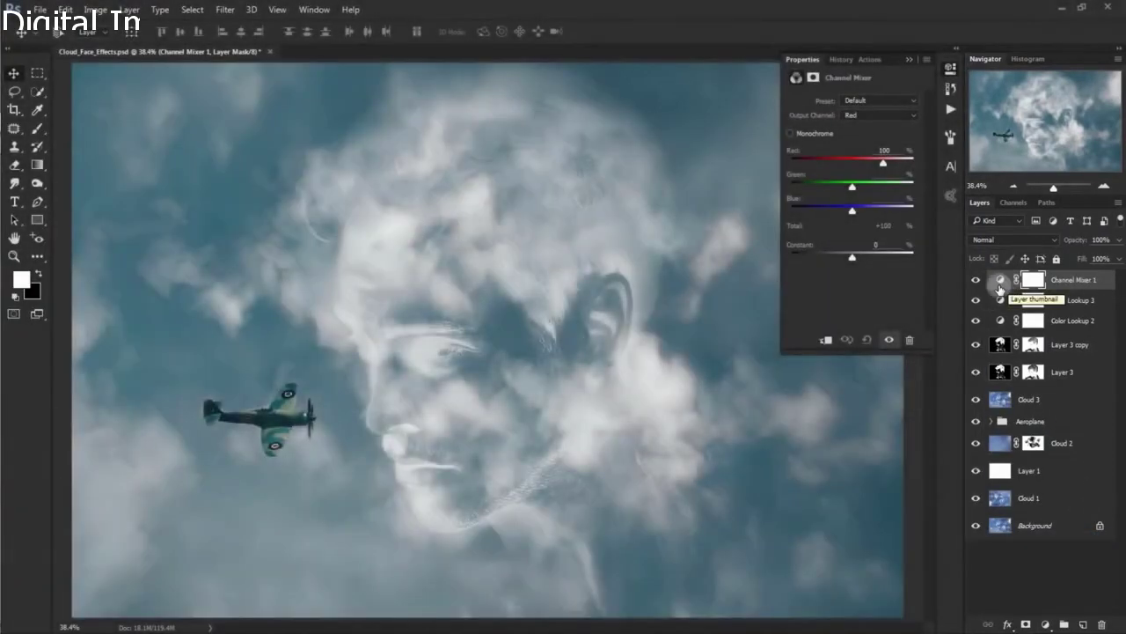
left_click(876, 104)
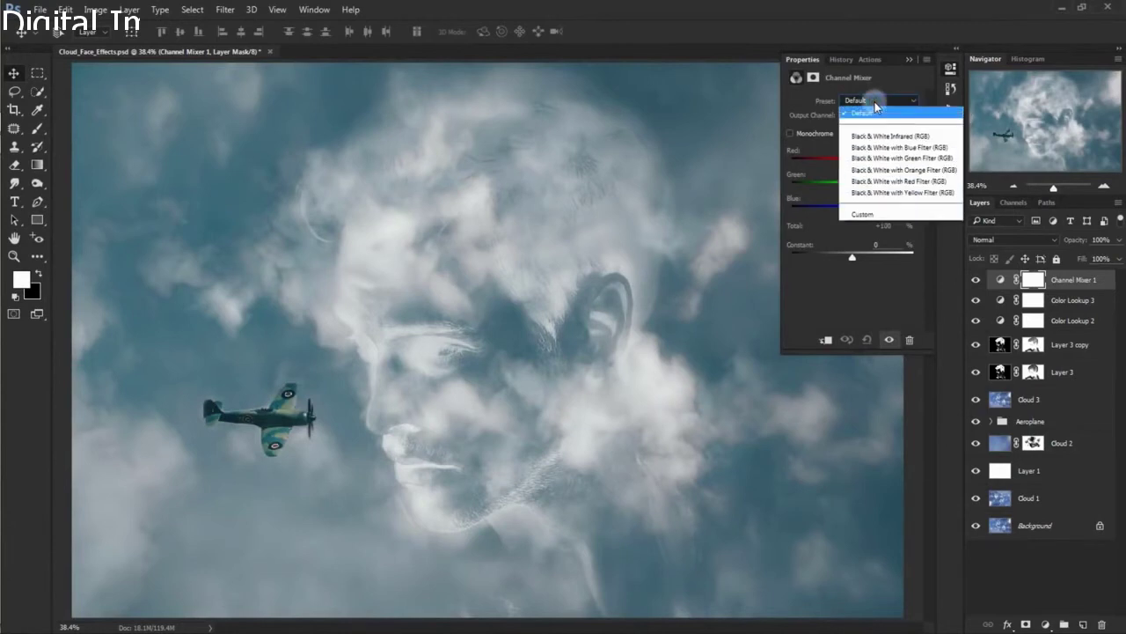
left_click(955, 159)
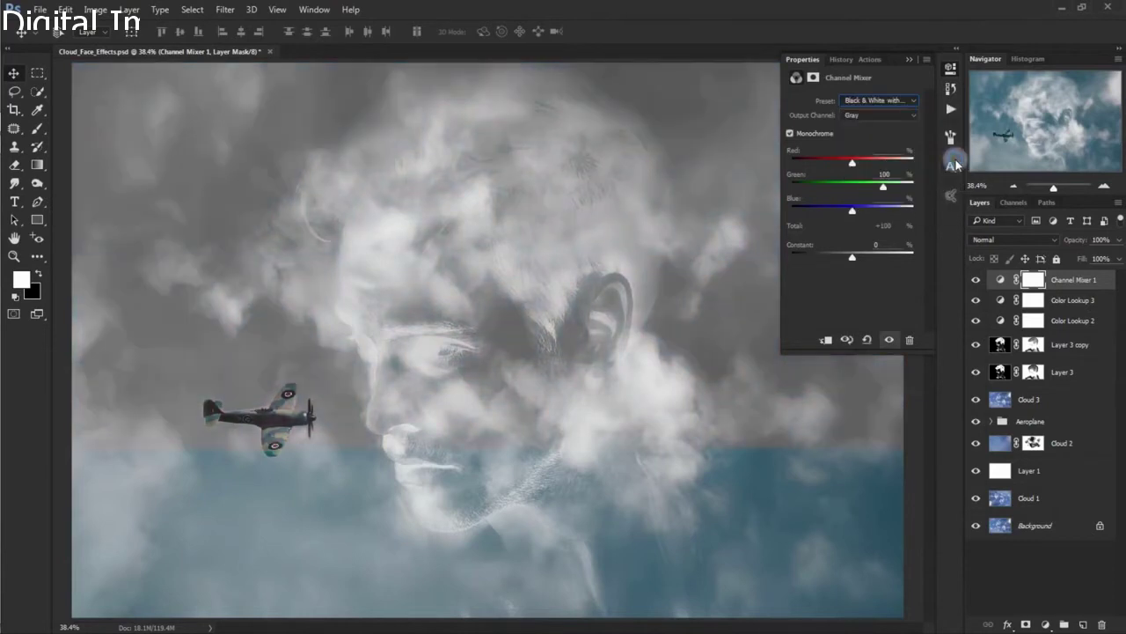
Blend Channel Mixer 1 in Soft Light at 50% opacity
left_click(909, 61)
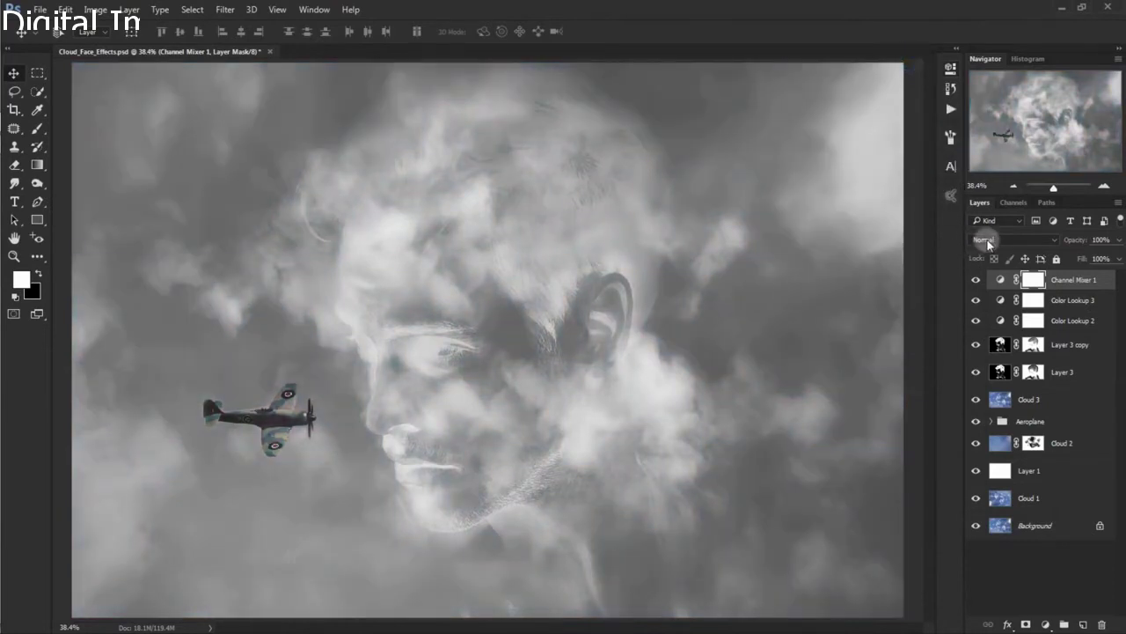
left_click(988, 241)
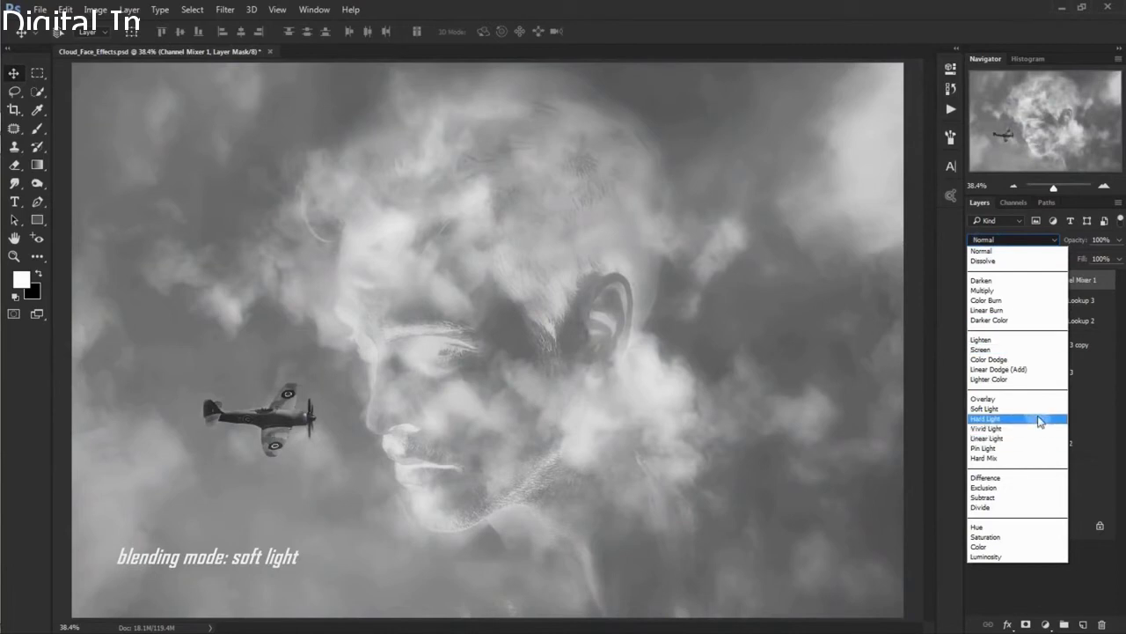
left_click(985, 408)
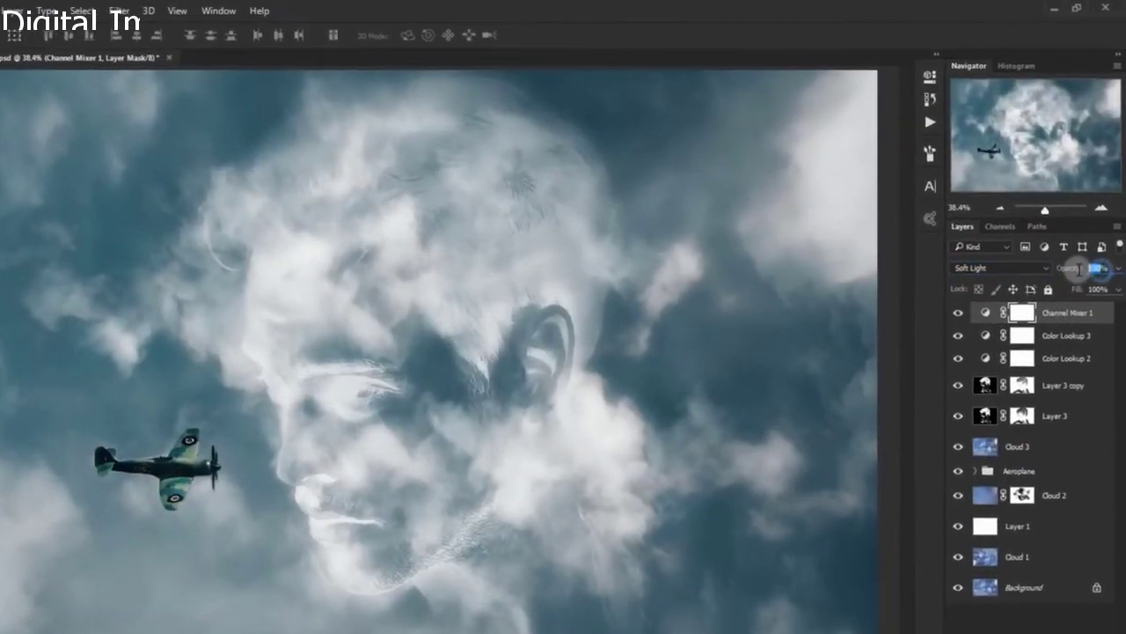
left_click_drag(1103, 255, 1080, 255)
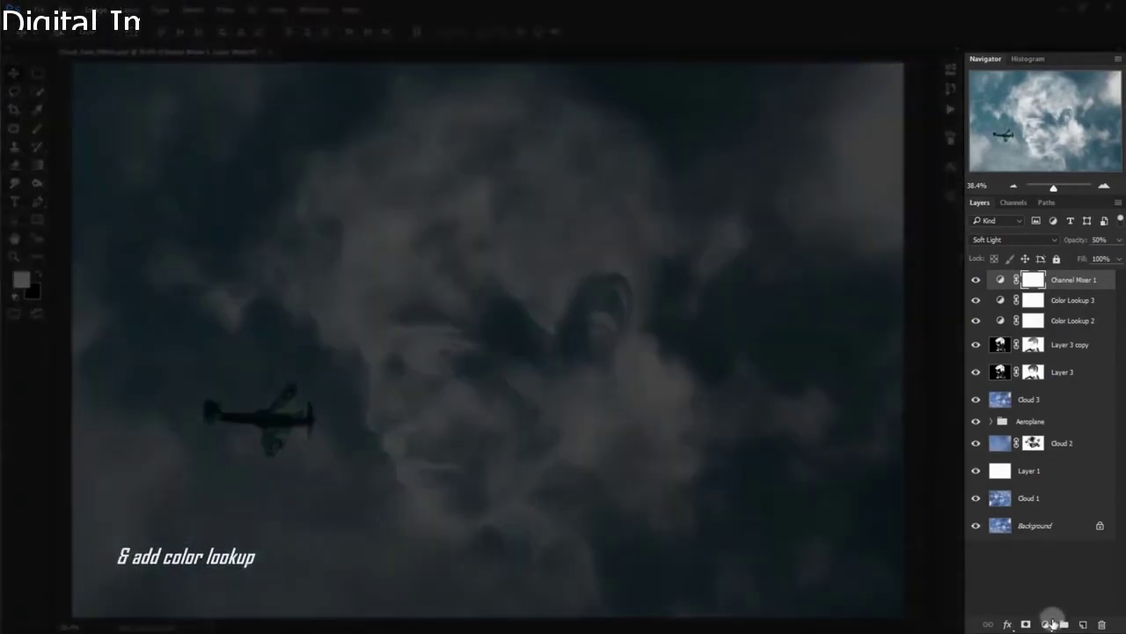
Add a Color Lookup adjustment layer loaded with Crisp_Warm.look
left_click(1051, 622)
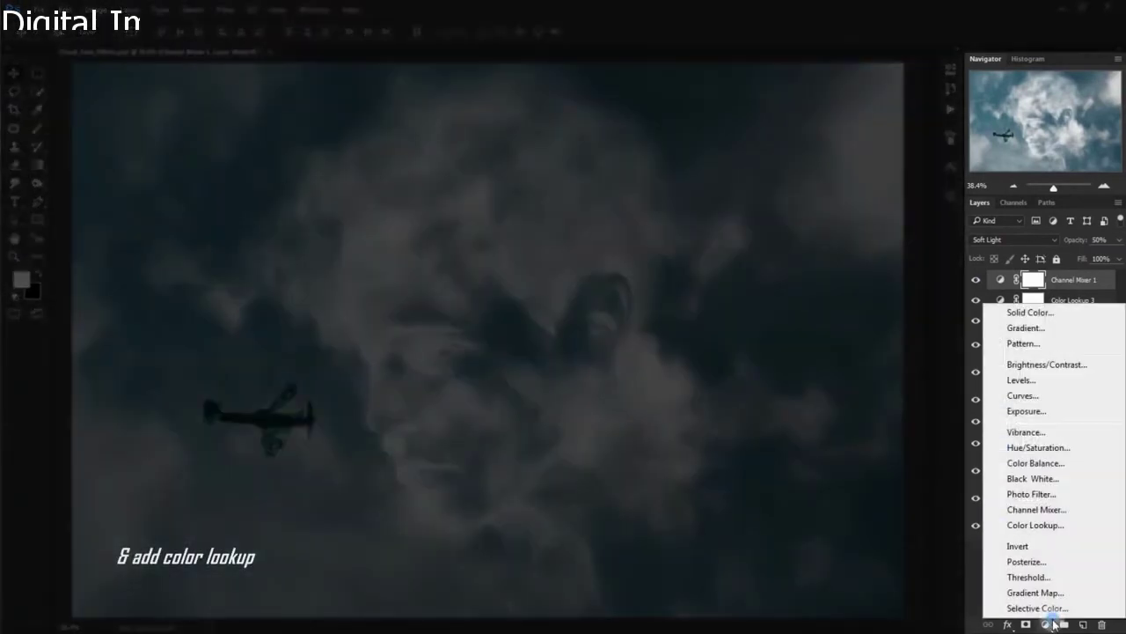
left_click(1065, 522)
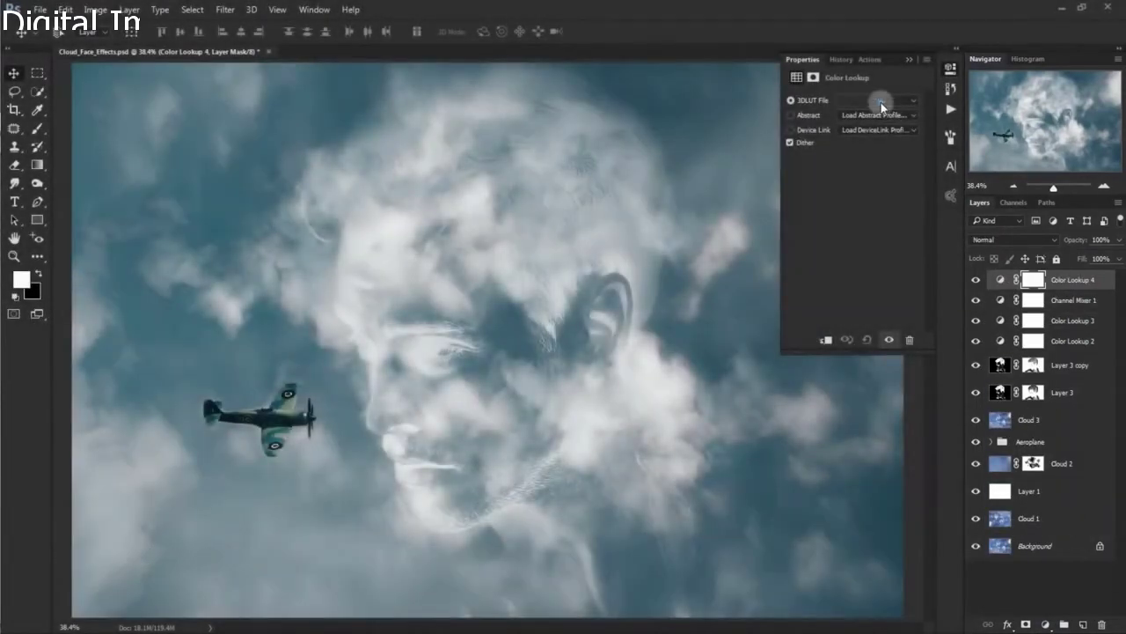
left_click(881, 102)
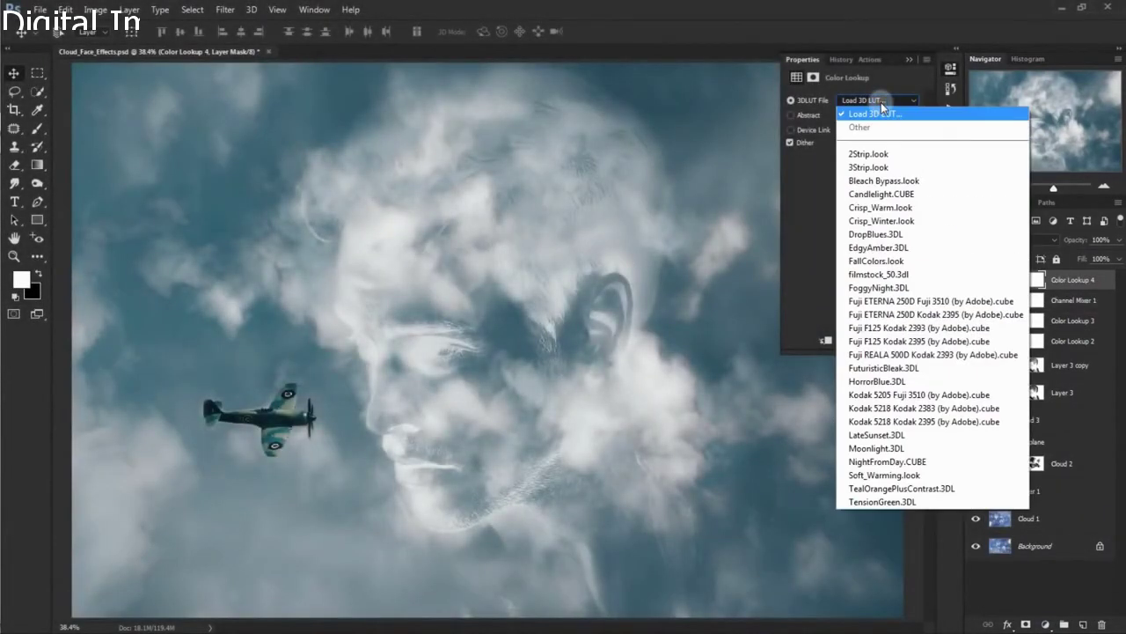
left_click(931, 213)
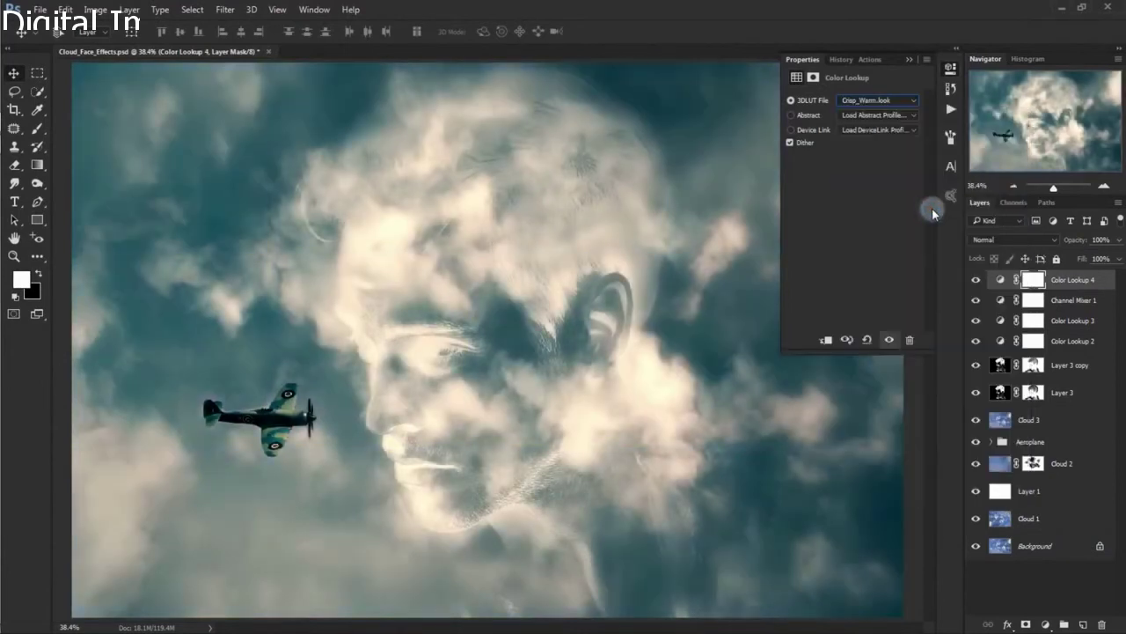
Set Color Lookup 4 to 50% opacity and toggle it off and on to compare
left_click(908, 58)
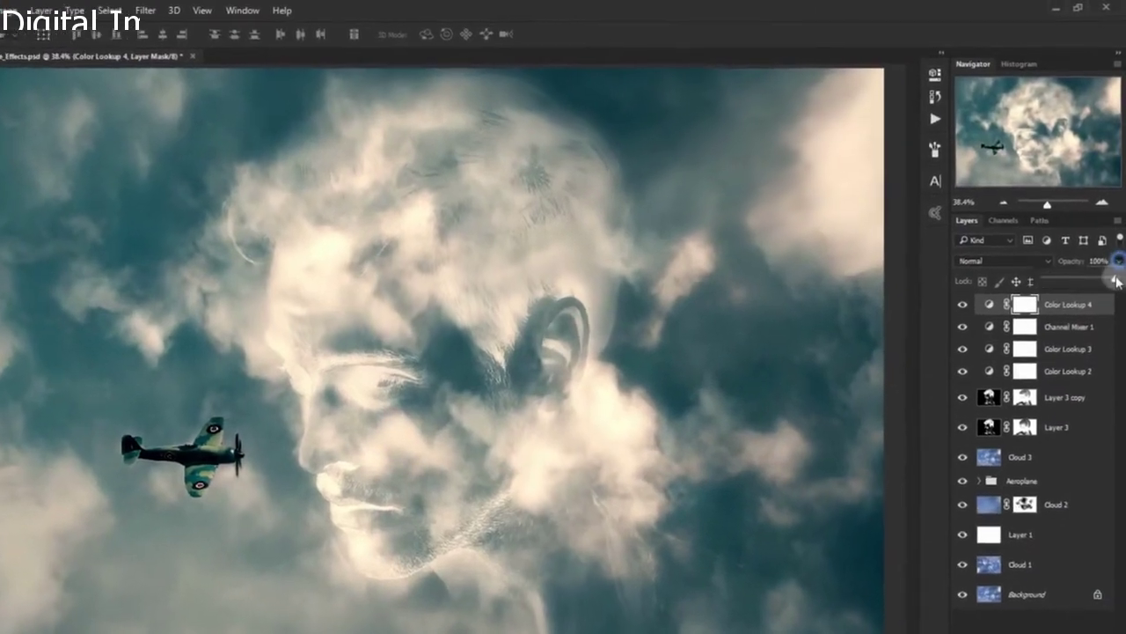
left_click_drag(1113, 250, 1084, 261)
left_click_drag(1077, 301, 1085, 308)
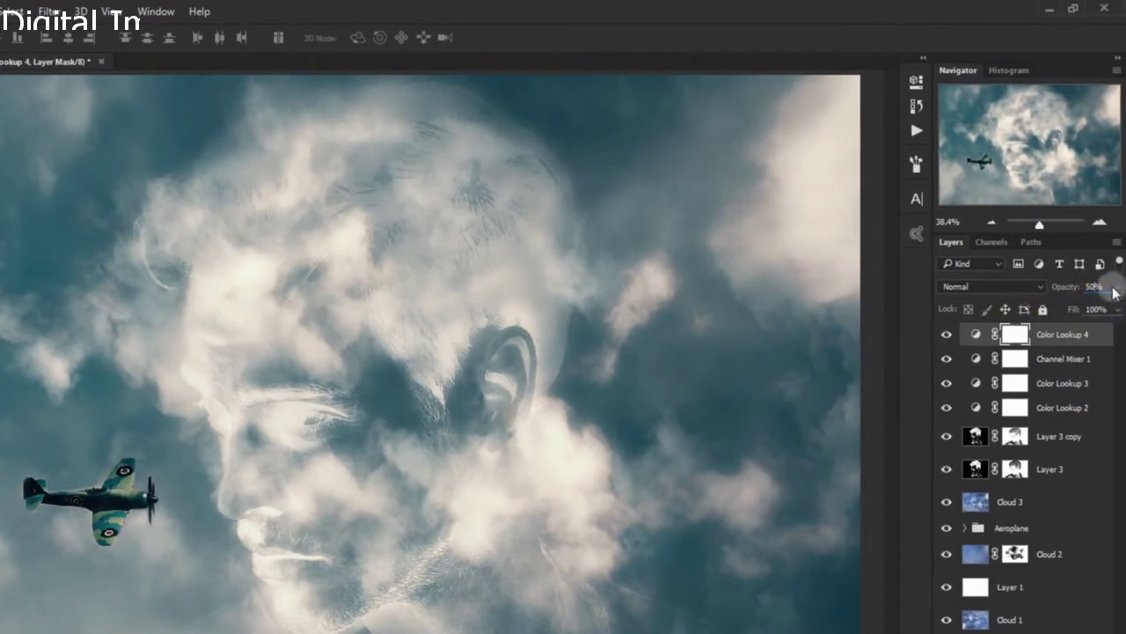
left_click(1102, 287)
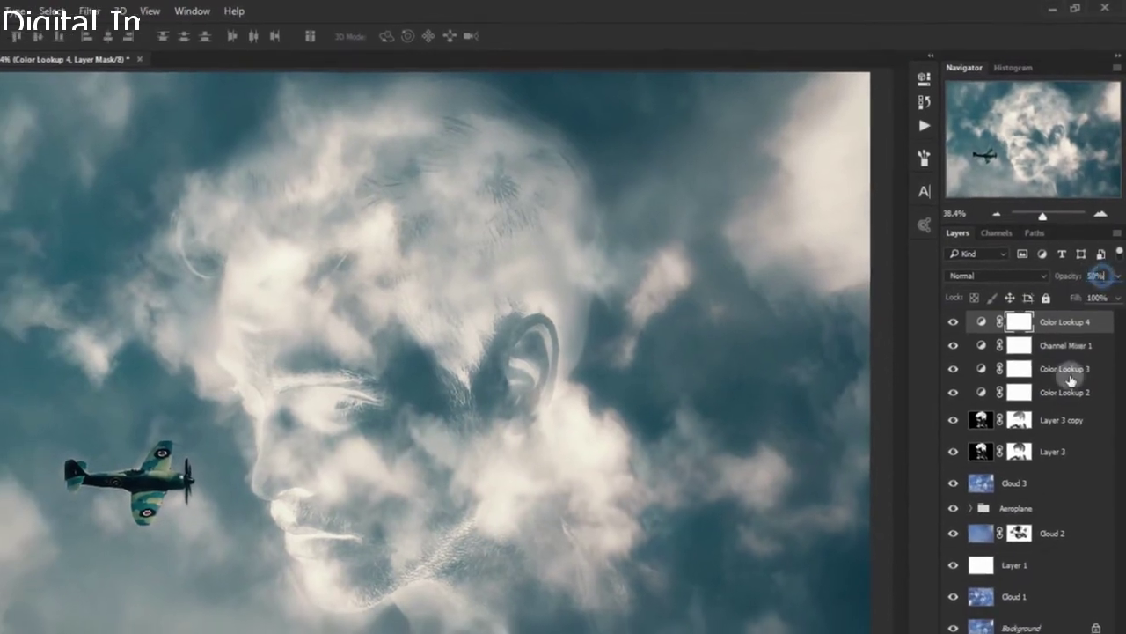
left_click(947, 334)
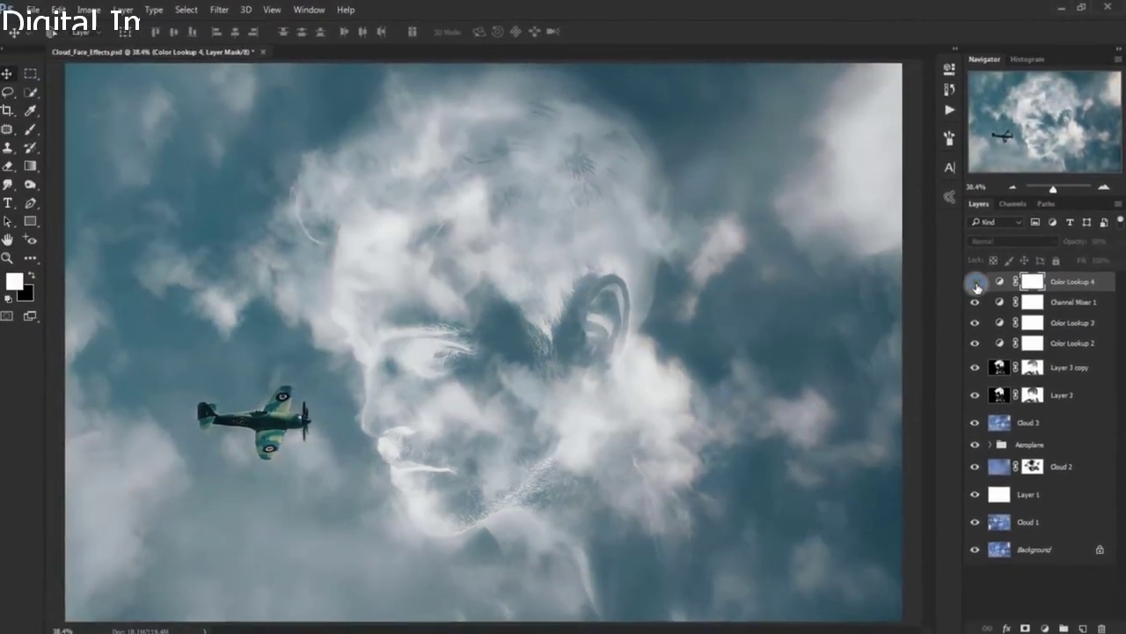
left_click(976, 284)
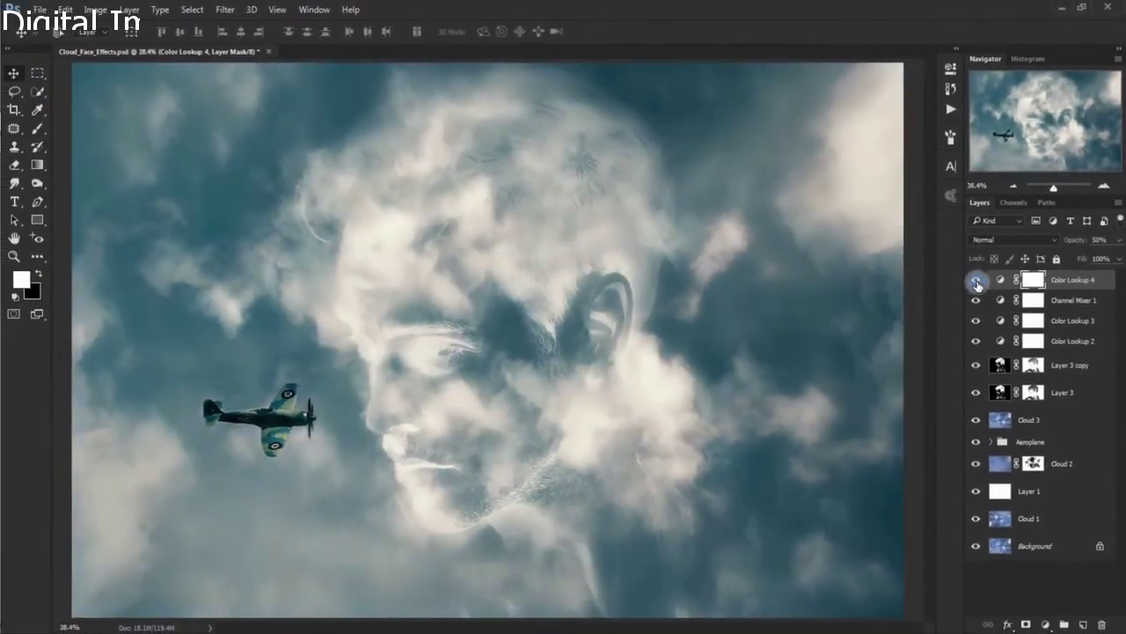